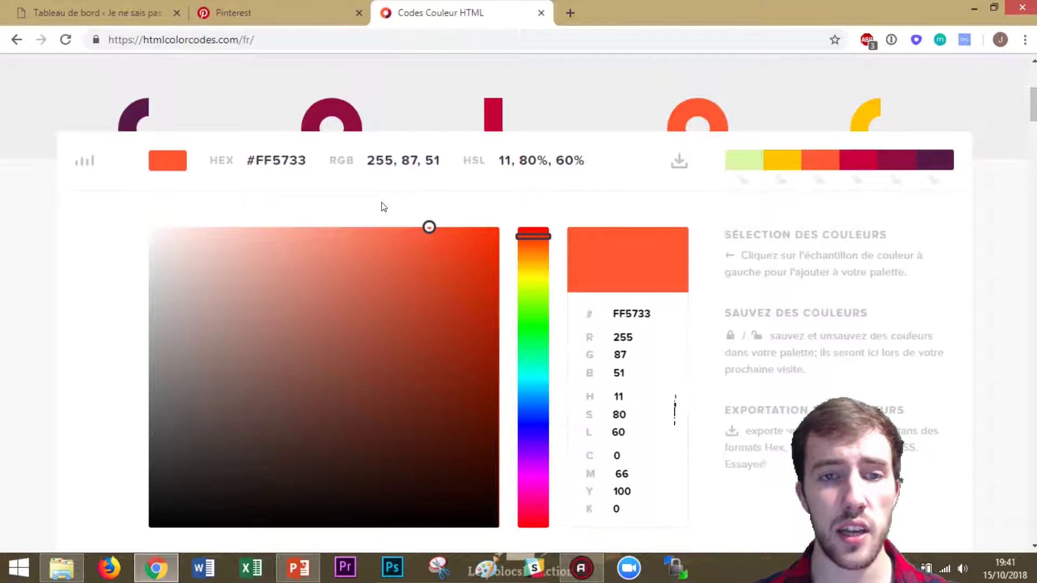
- Highlight the orange colour's RGB code and choose a darker, less saturated shade of the same hue in the colour picker
click(287, 158)
drag(329, 156, 456, 168)
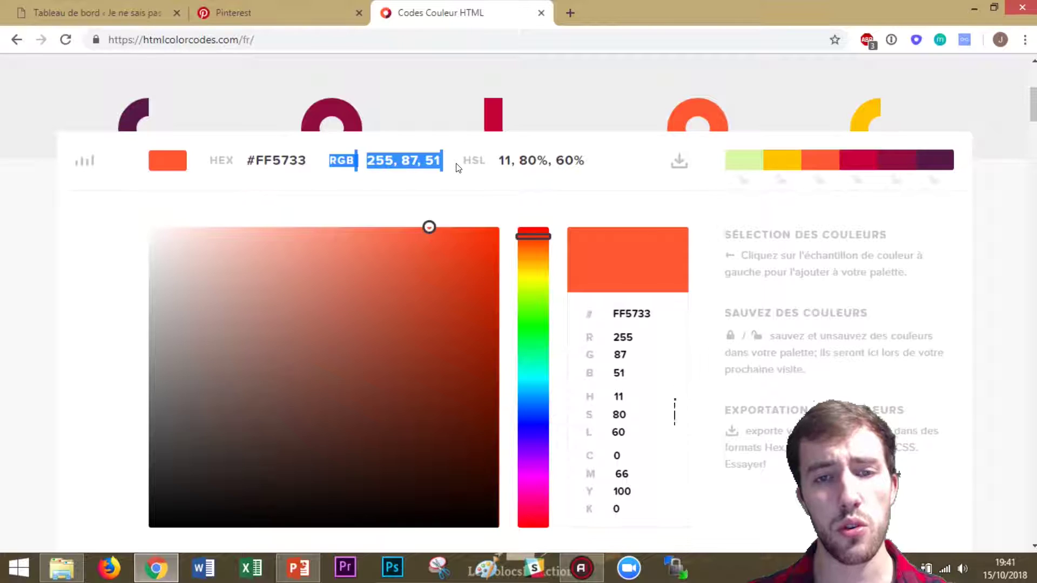
drag(429, 227, 269, 322)
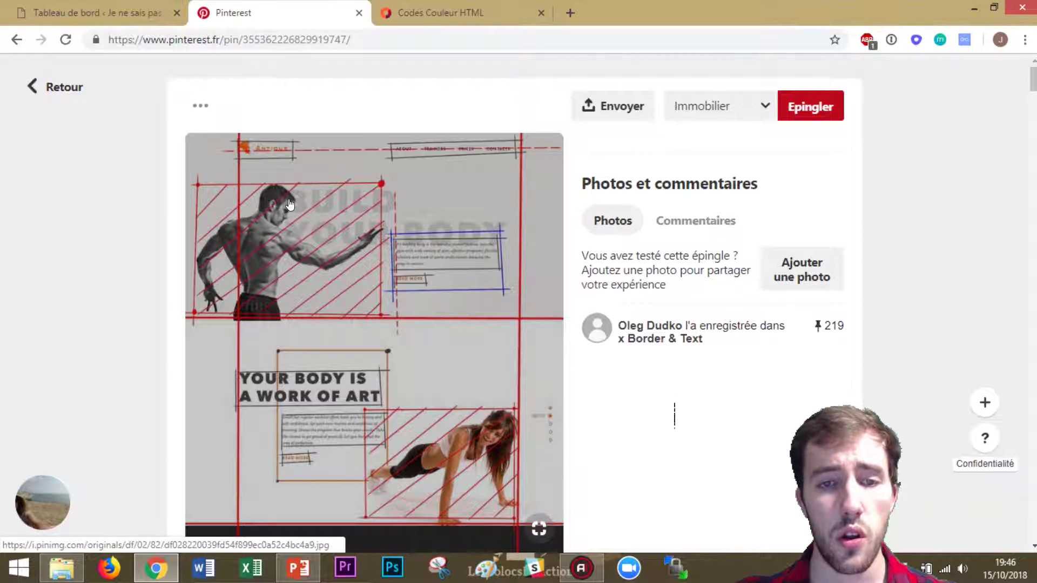
- Examine the annotated fitness website layout on the Pinterest pin, from its header and hero section down to the prices and contact map
scroll(318, 379, down, 2)
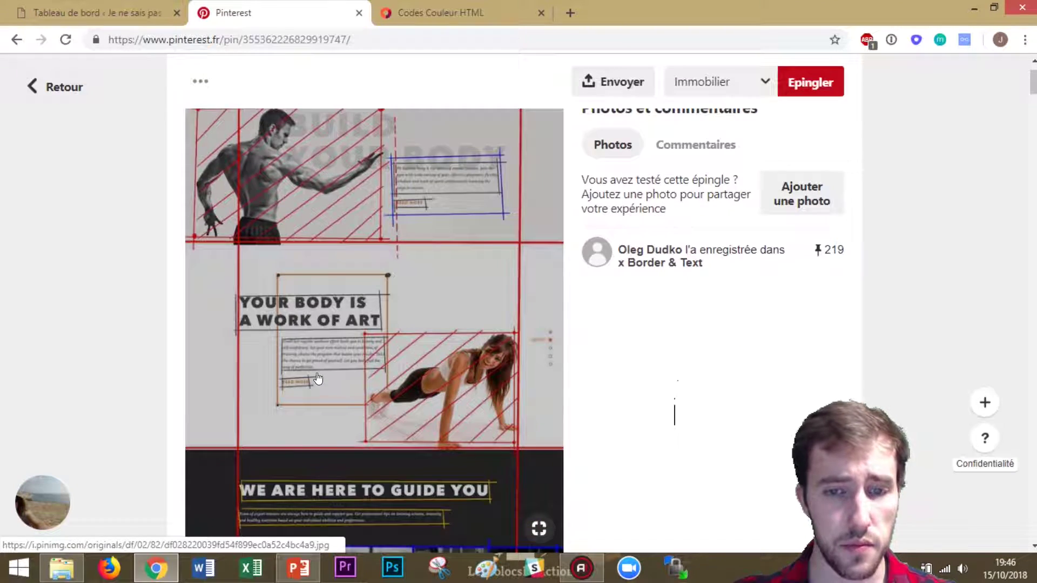
scroll(318, 379, down, 4)
scroll(346, 225, down, 2)
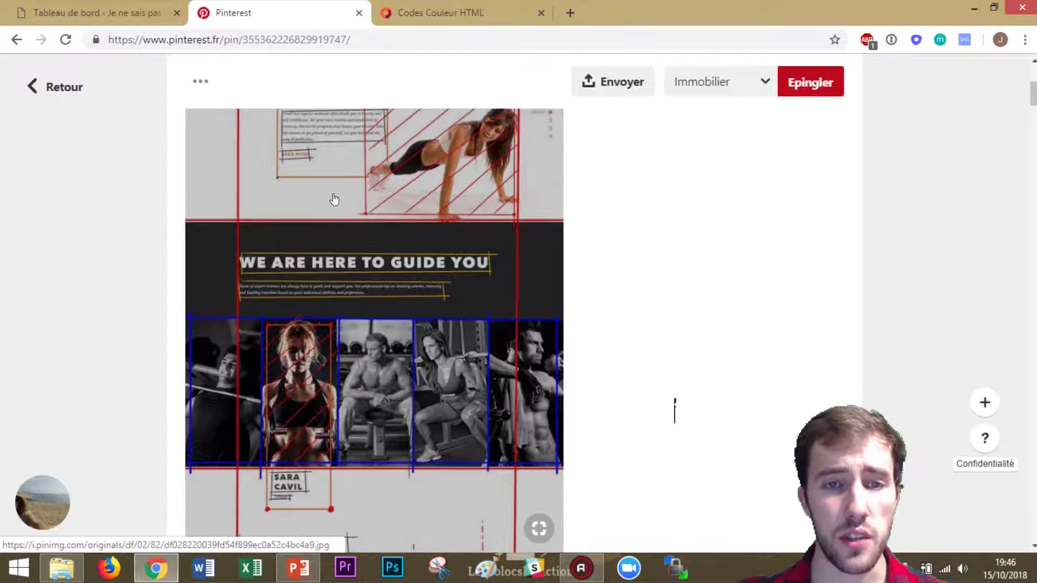
scroll(334, 200, up, 5)
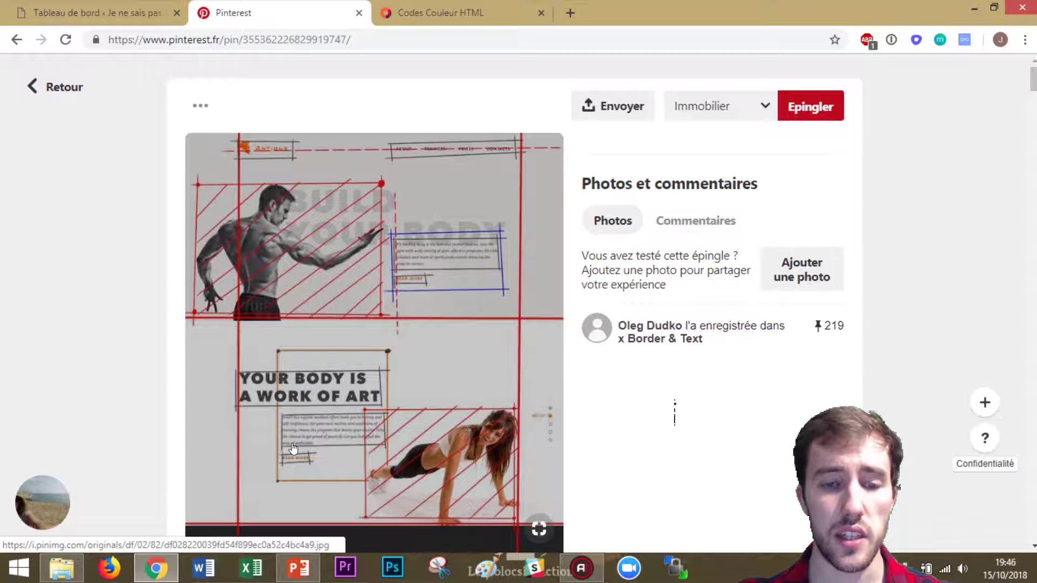
scroll(292, 449, down, 6)
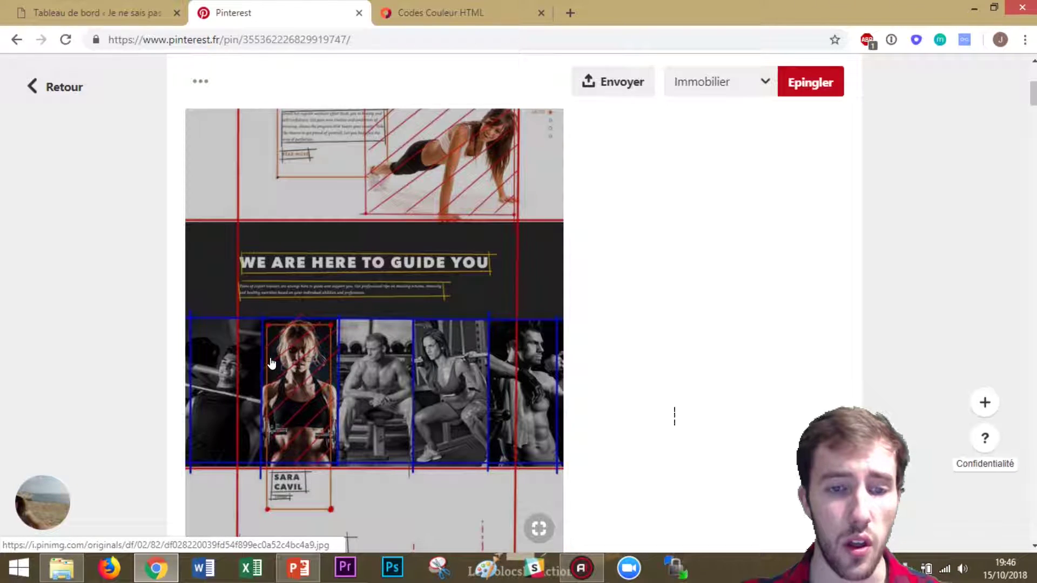
scroll(271, 363, down, 7)
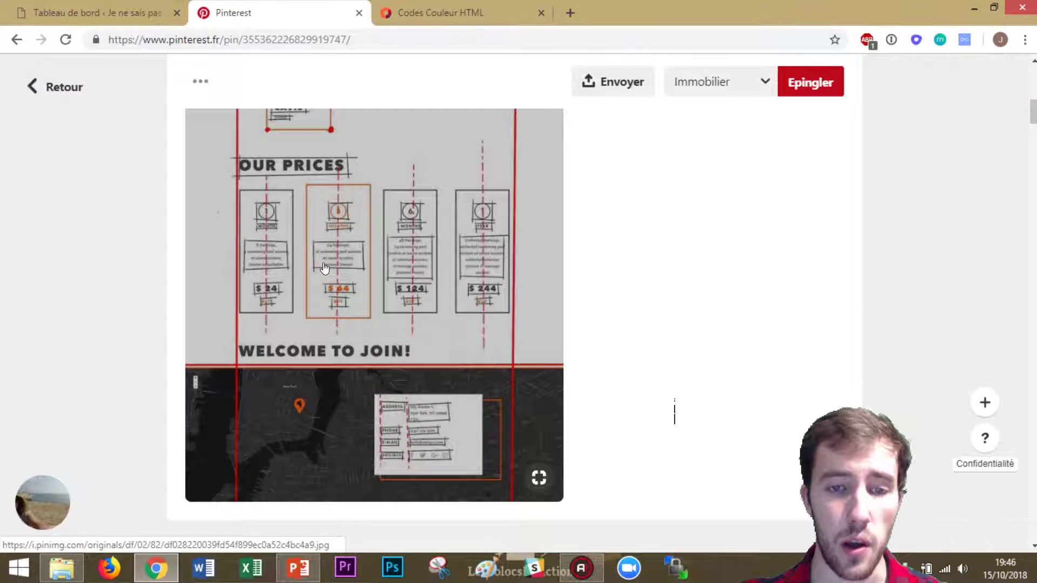
scroll(312, 277, down, 3)
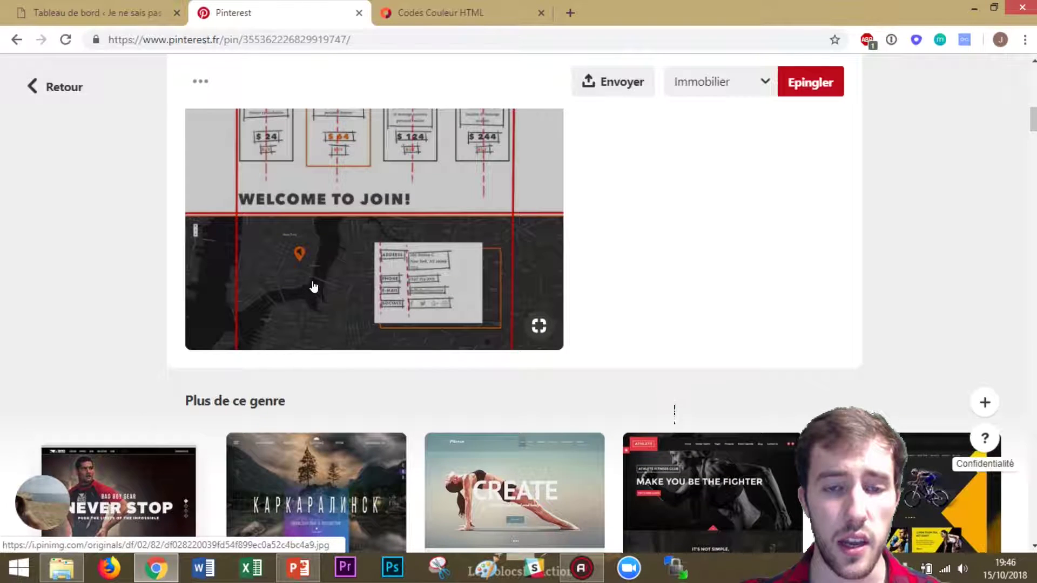
scroll(291, 264, up, 7)
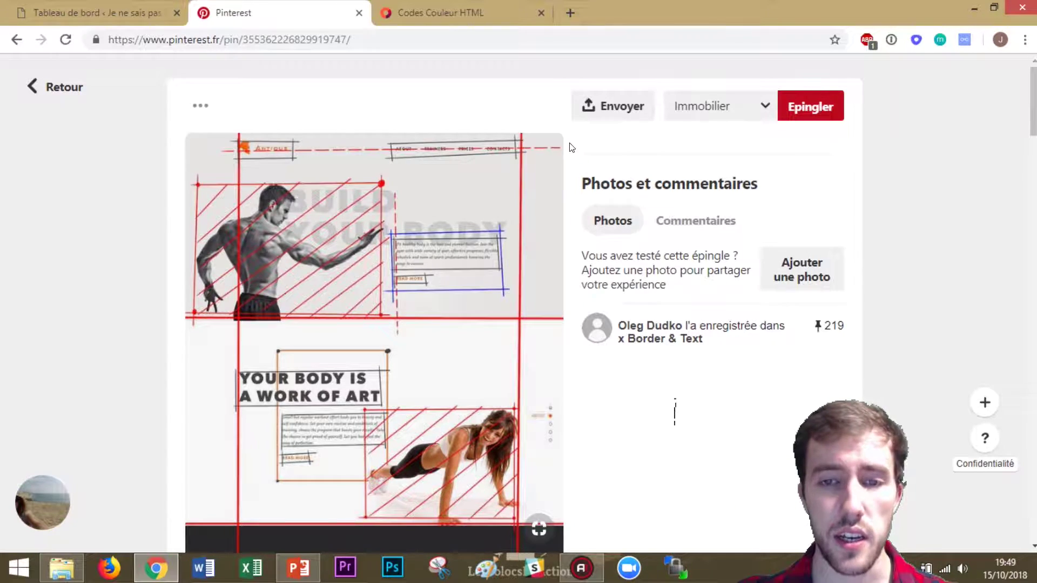
- Browse the similar pins below the fitness layout for website design inspiration, comparing their colours and section layouts
scroll(572, 147, down, 20)
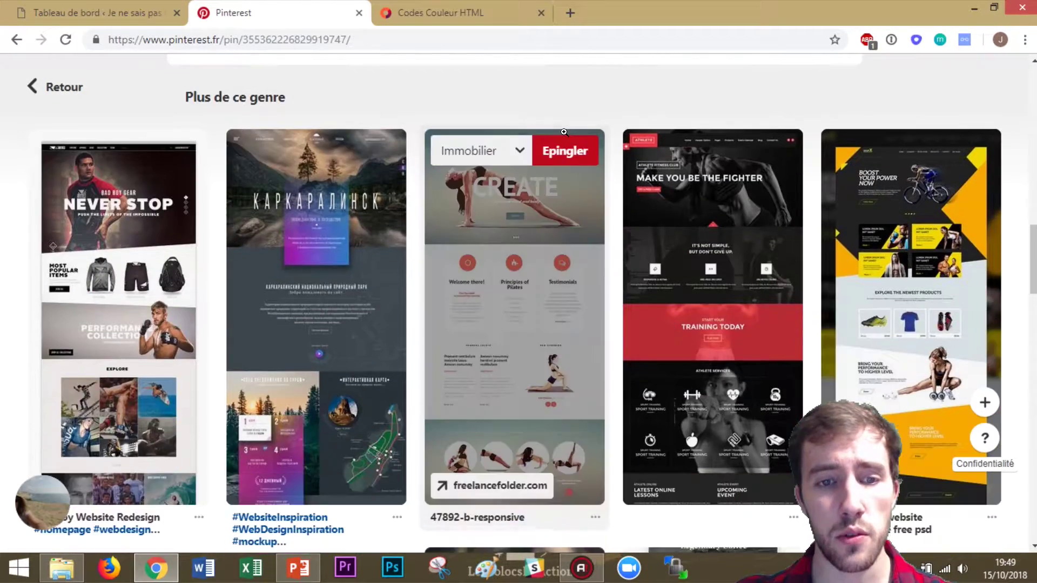
scroll(563, 132, down, 5)
scroll(162, 135, up, 3)
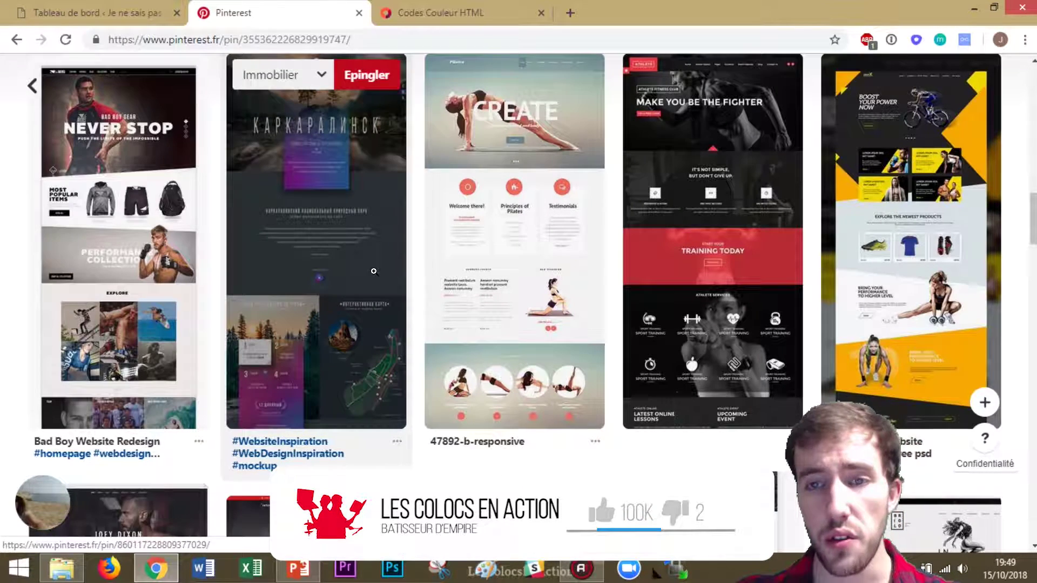
scroll(458, 175, down, 3)
scroll(458, 174, down, 10)
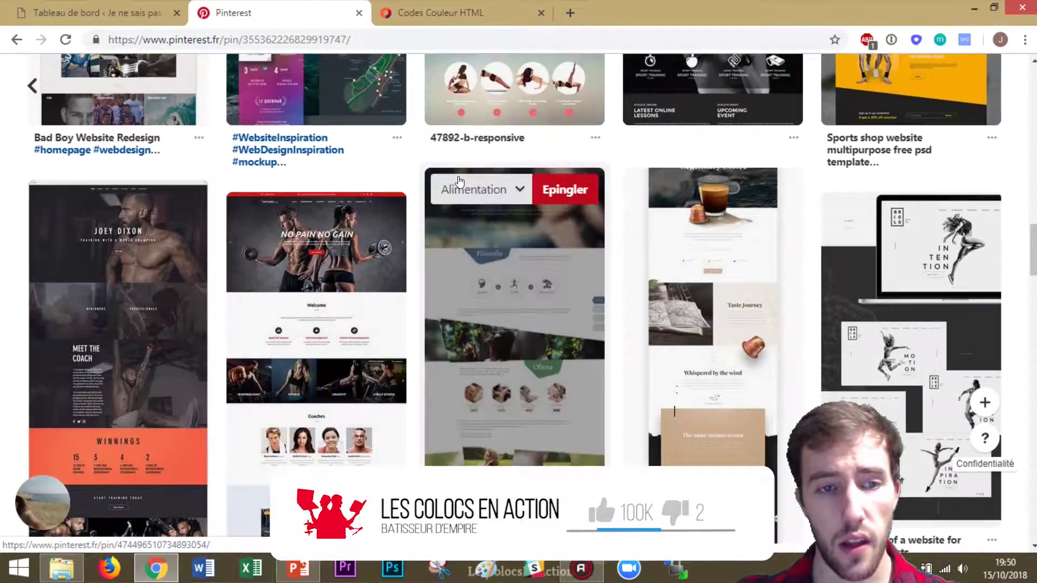
scroll(459, 174, down, 3)
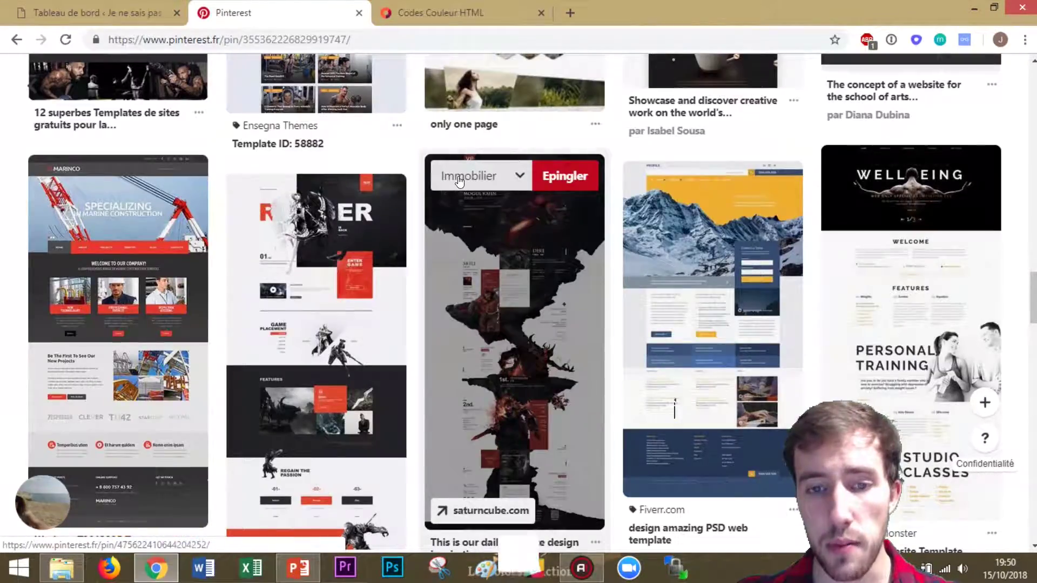
scroll(453, 180, down, 4)
scroll(453, 180, down, 4)
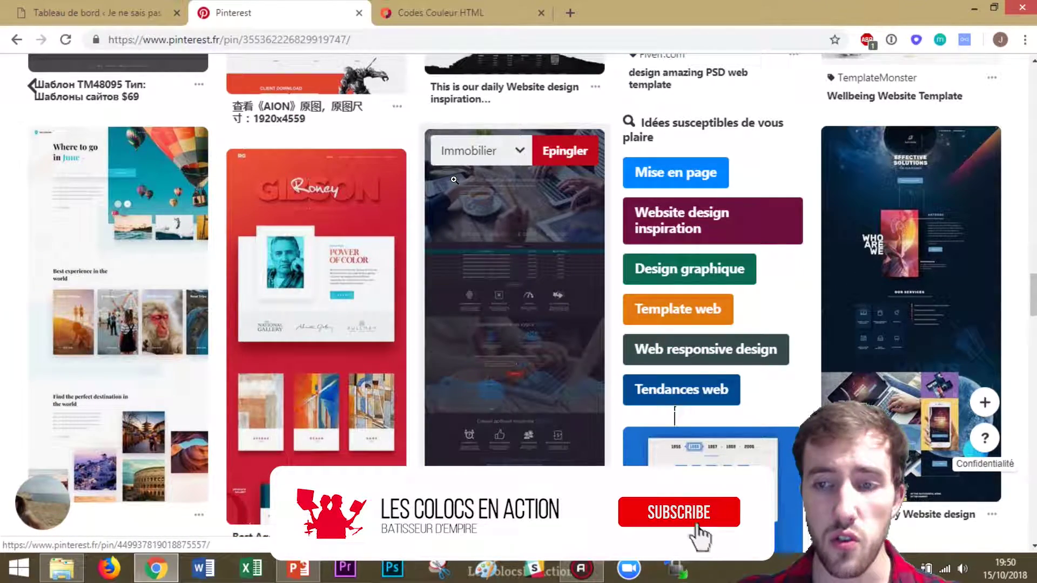
scroll(897, 319, down, 7)
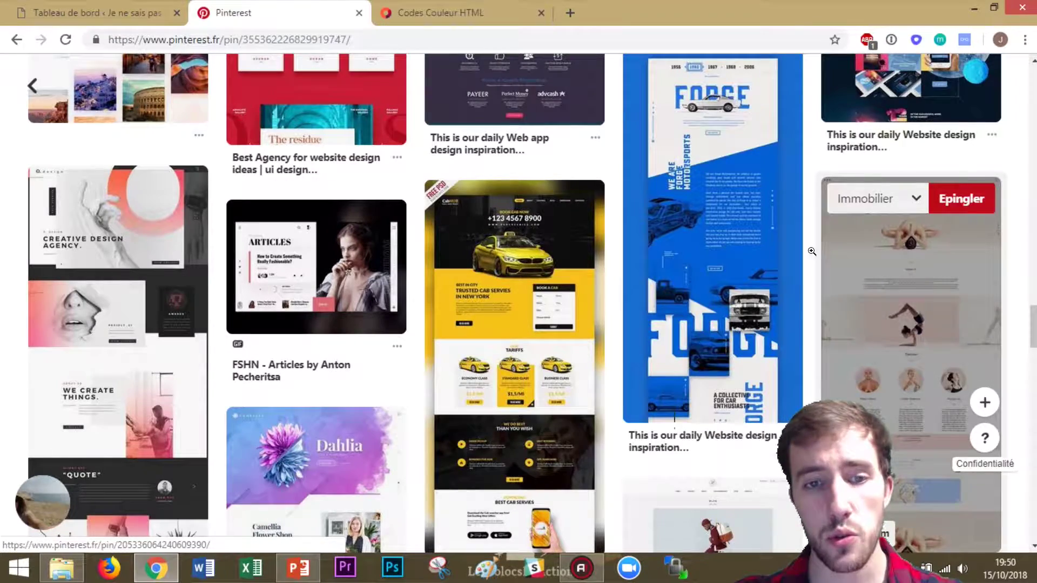
scroll(767, 264, down, 6)
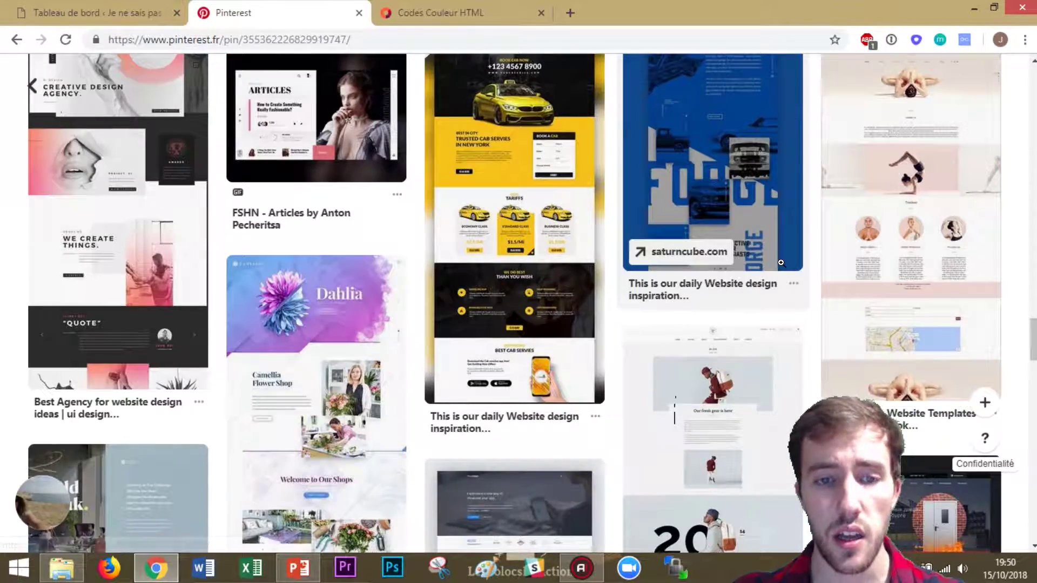
scroll(733, 269, down, 3)
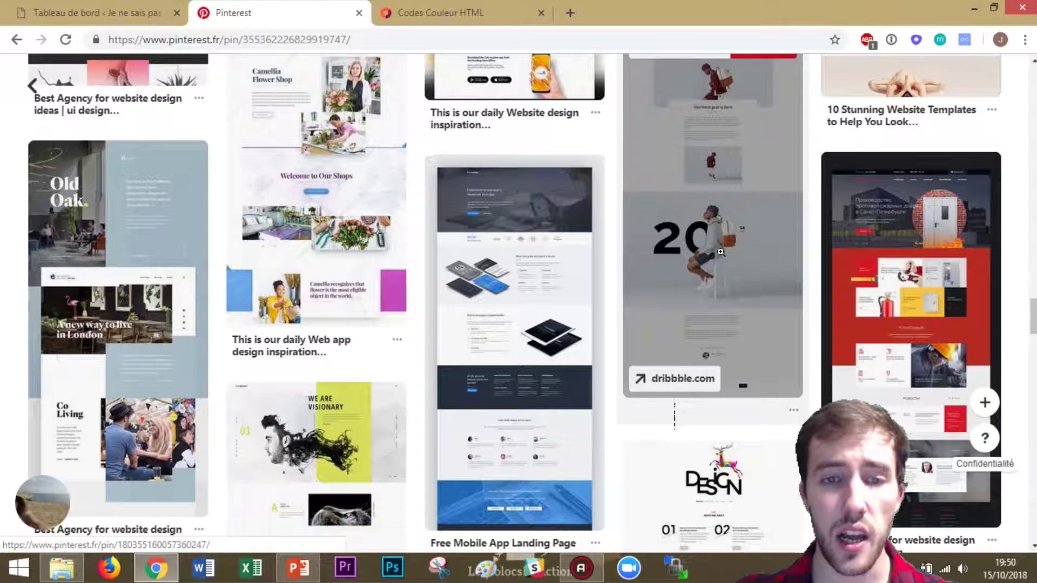
scroll(721, 248, down, 2)
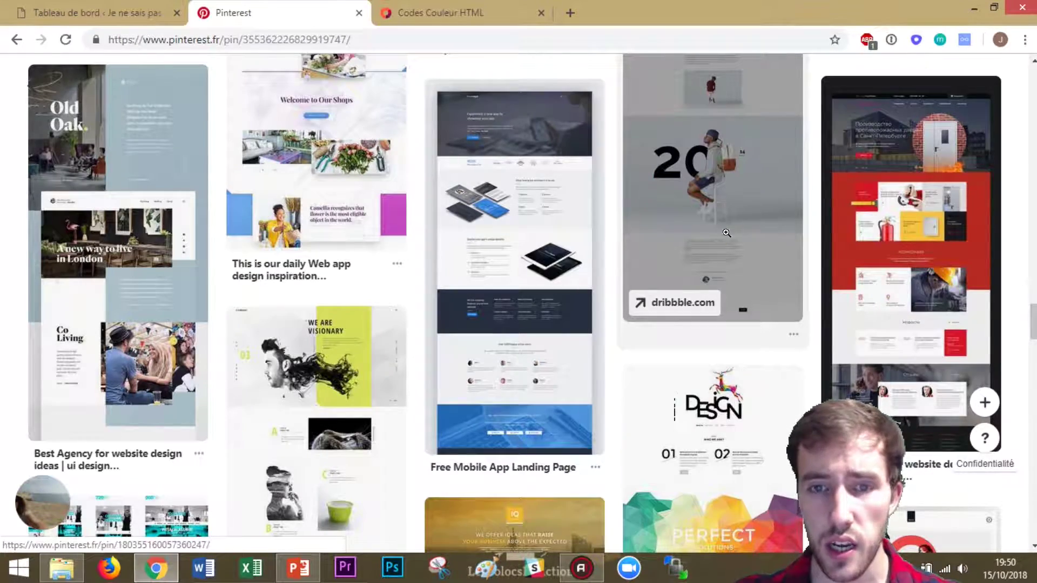
scroll(726, 233, down, 7)
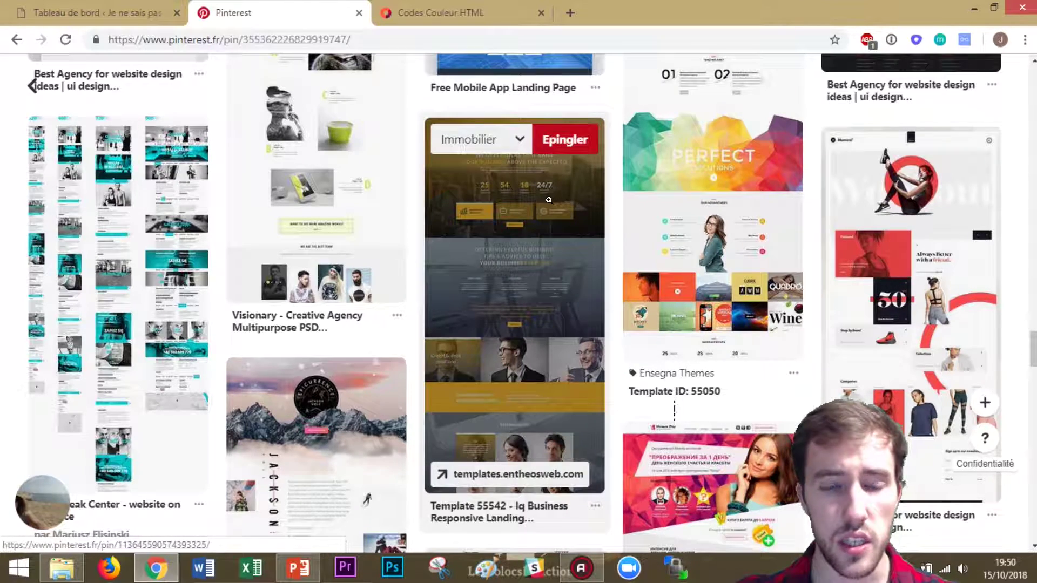
scroll(458, 331, down, 3)
scroll(486, 324, down, 6)
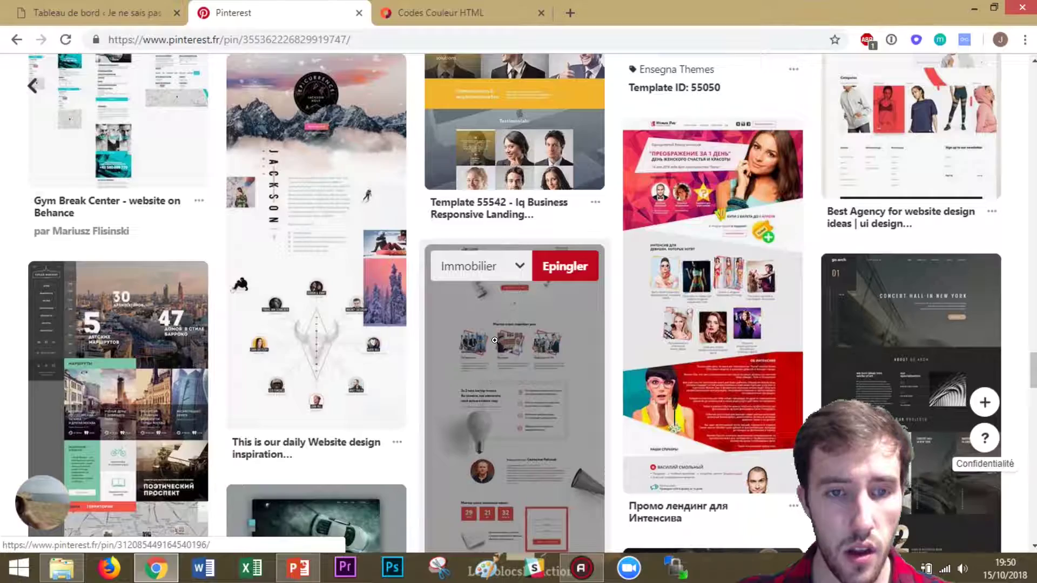
scroll(492, 325, down, 6)
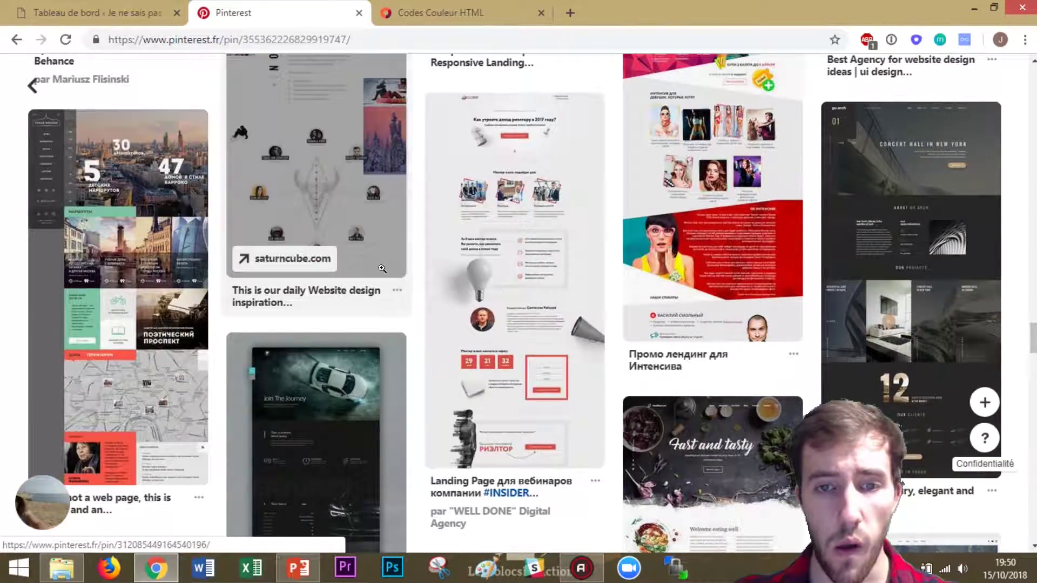
scroll(375, 278, down, 7)
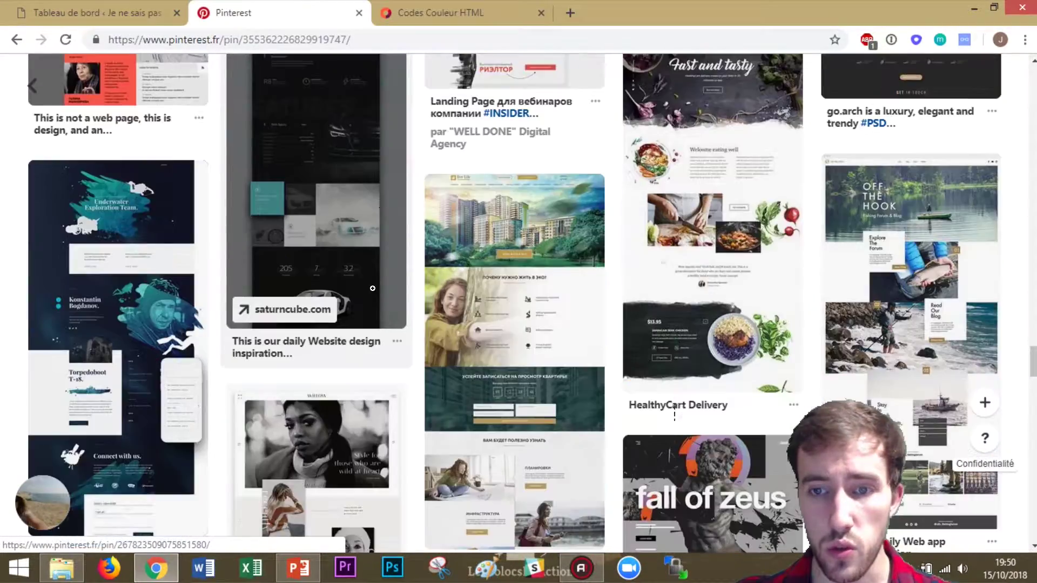
scroll(373, 275, down, 15)
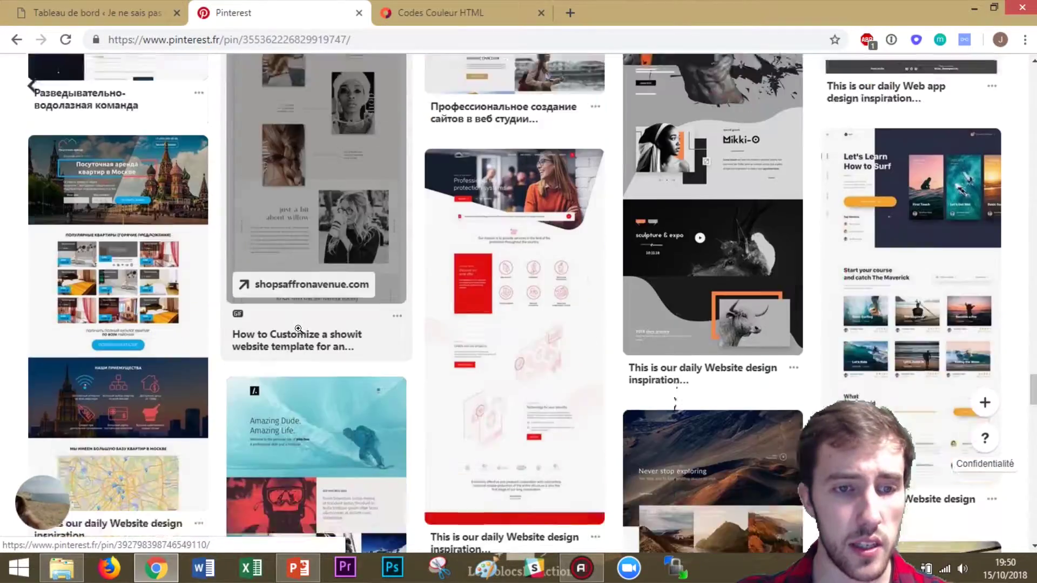
scroll(653, 232, down, 15)
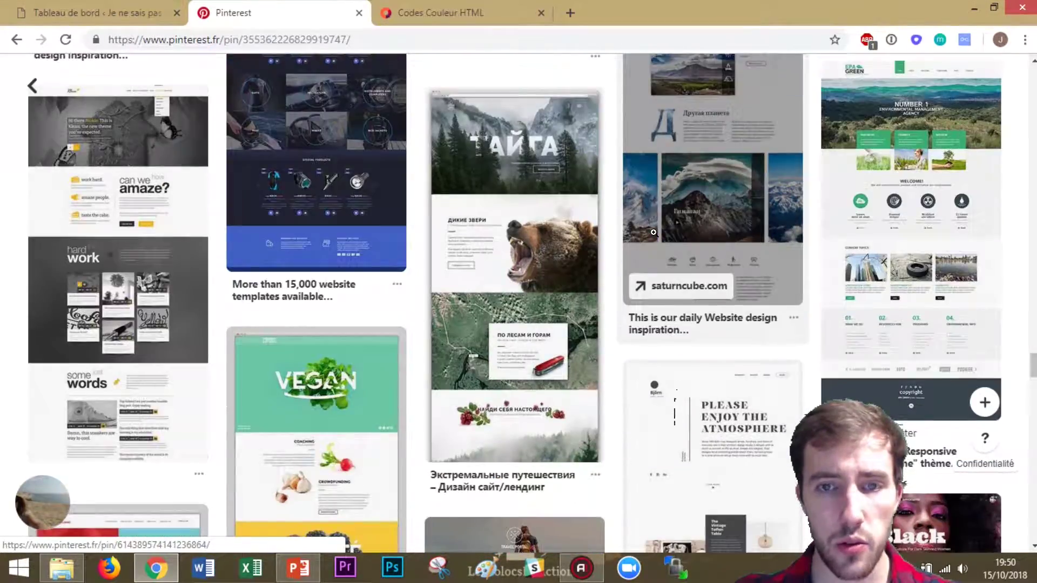
- Open the "Never stop exploring" travel website pin among the similar designs and review its full layout down to the footer
scroll(639, 254, down, 10)
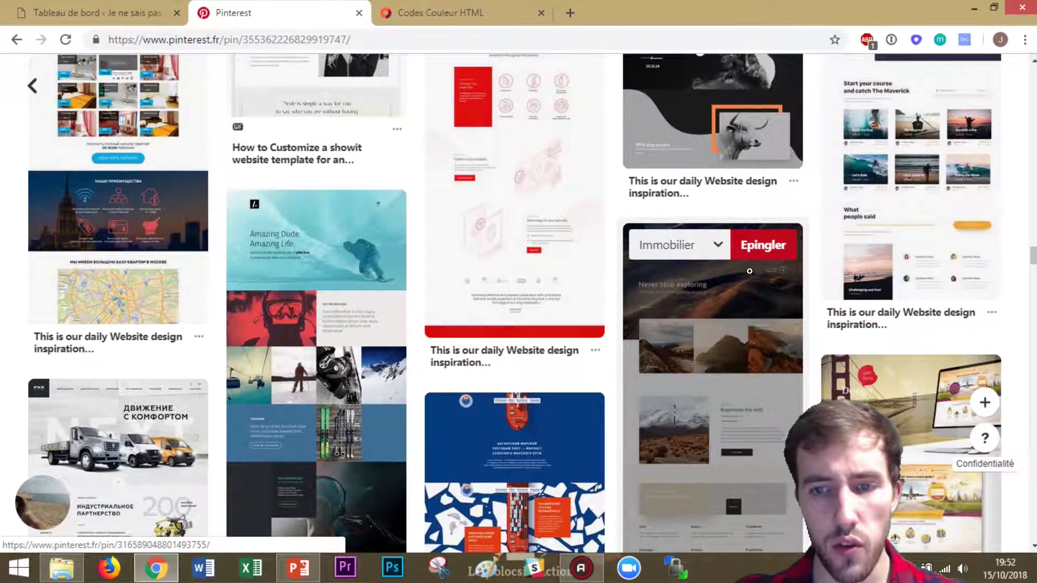
click(681, 369)
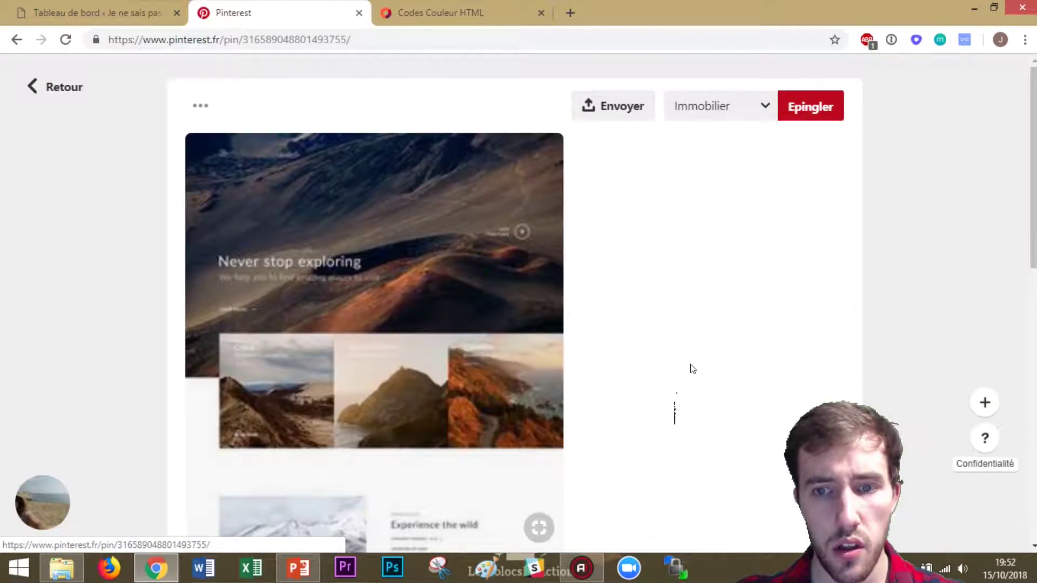
scroll(376, 282, down, 3)
scroll(377, 282, down, 3)
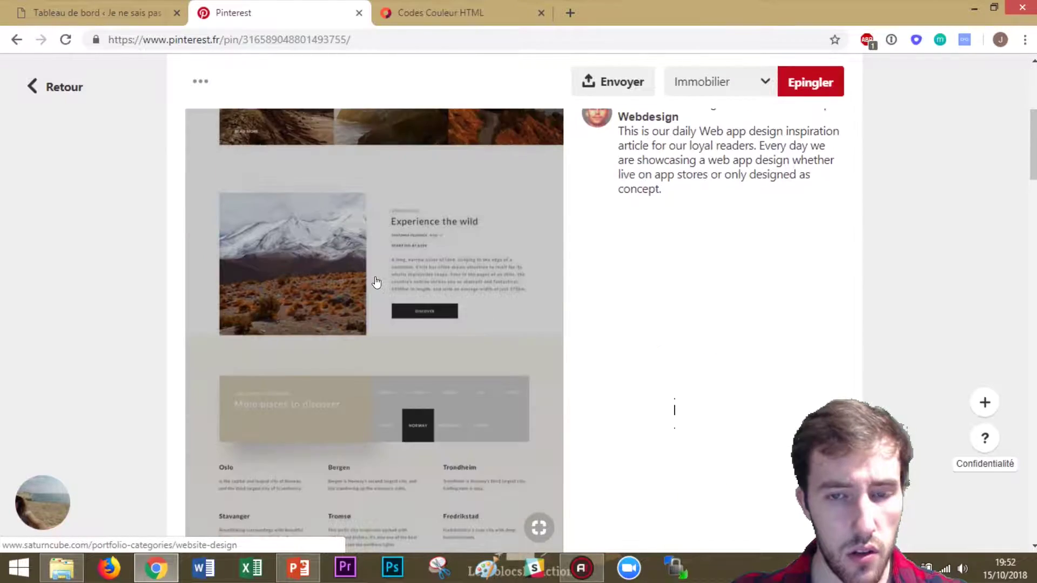
scroll(377, 282, down, 10)
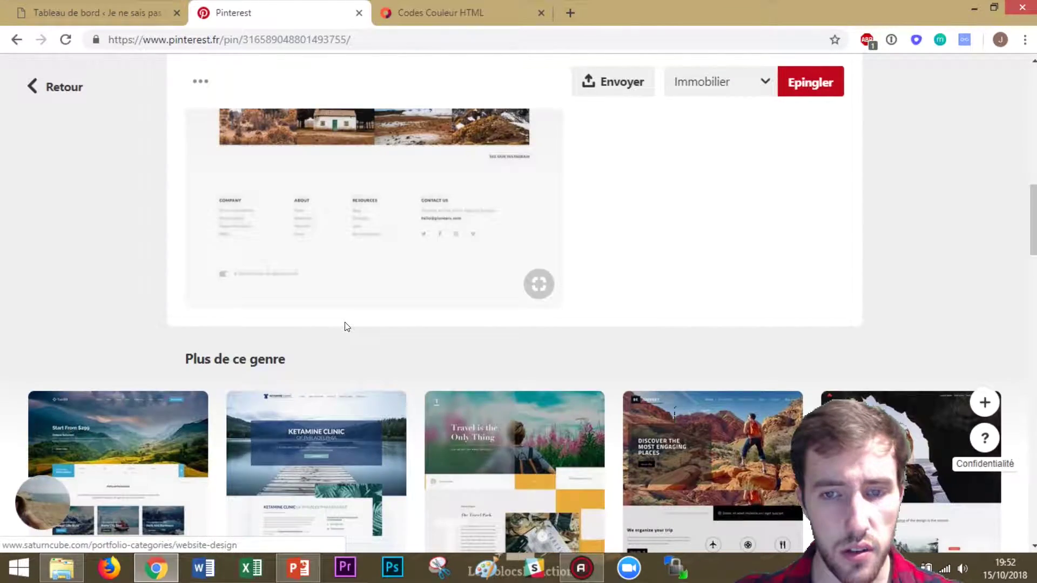
- Open the "Underwater Exploration Team" pin from the similar designs and review its layout and the related pins below it
scroll(344, 321, down, 3)
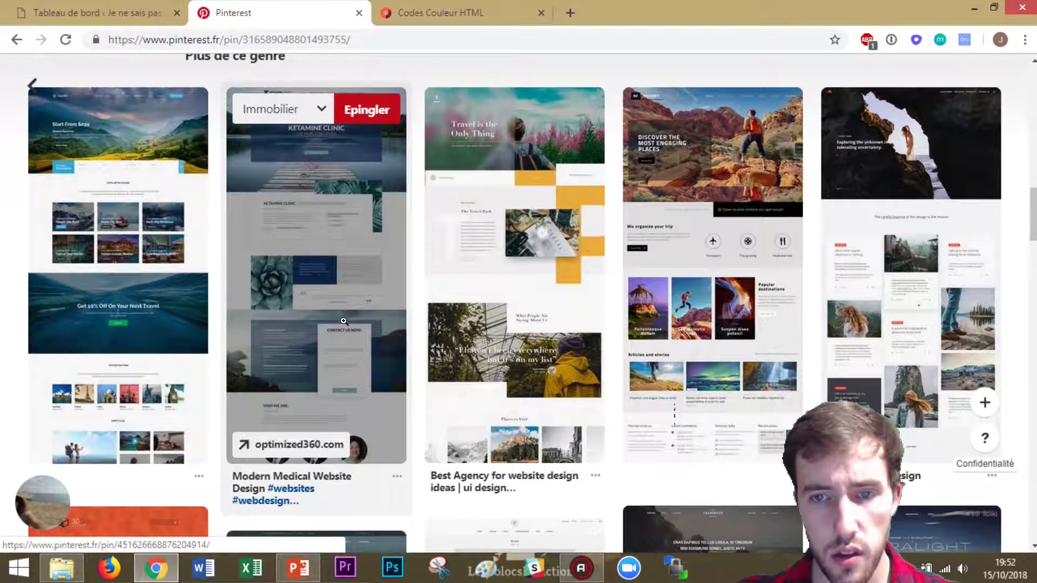
scroll(345, 318, down, 8)
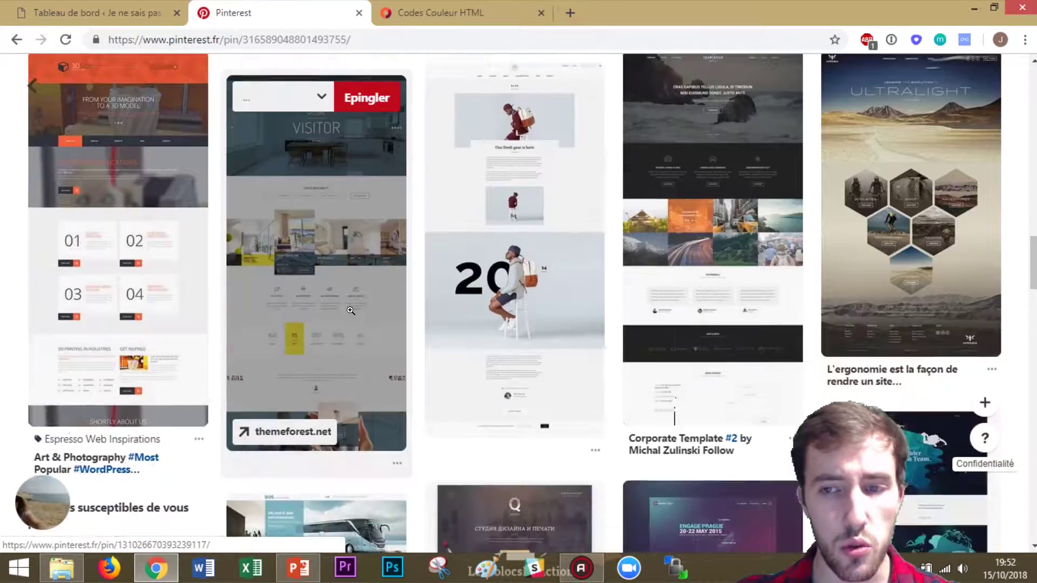
scroll(350, 311, down, 4)
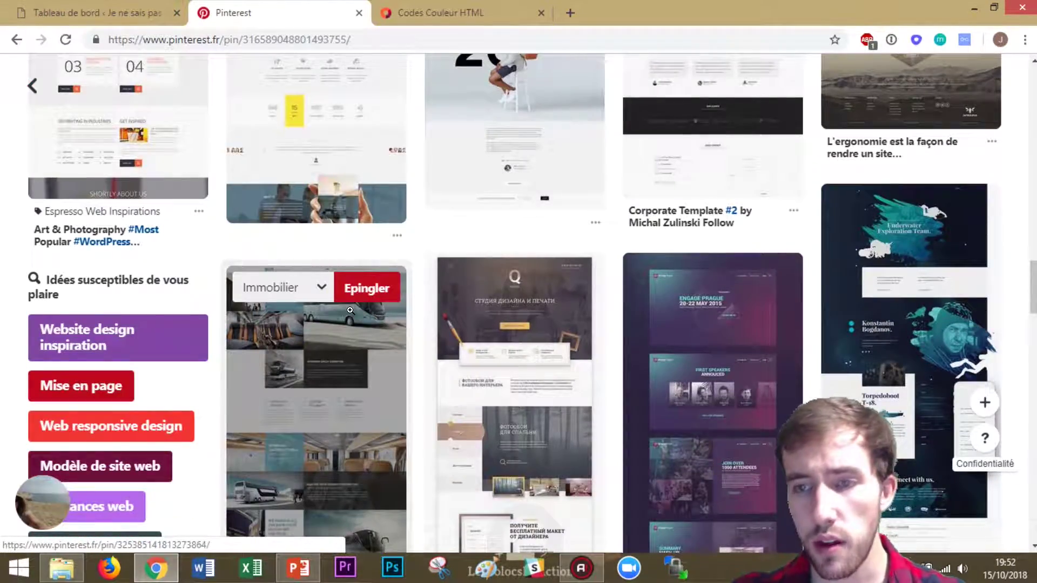
click(867, 296)
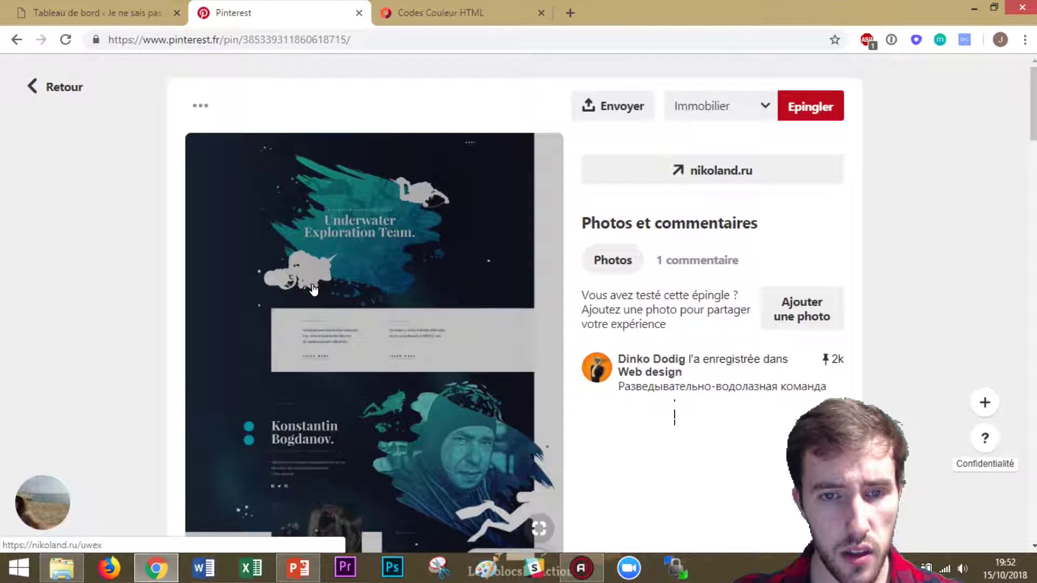
scroll(313, 290, down, 3)
scroll(315, 290, down, 10)
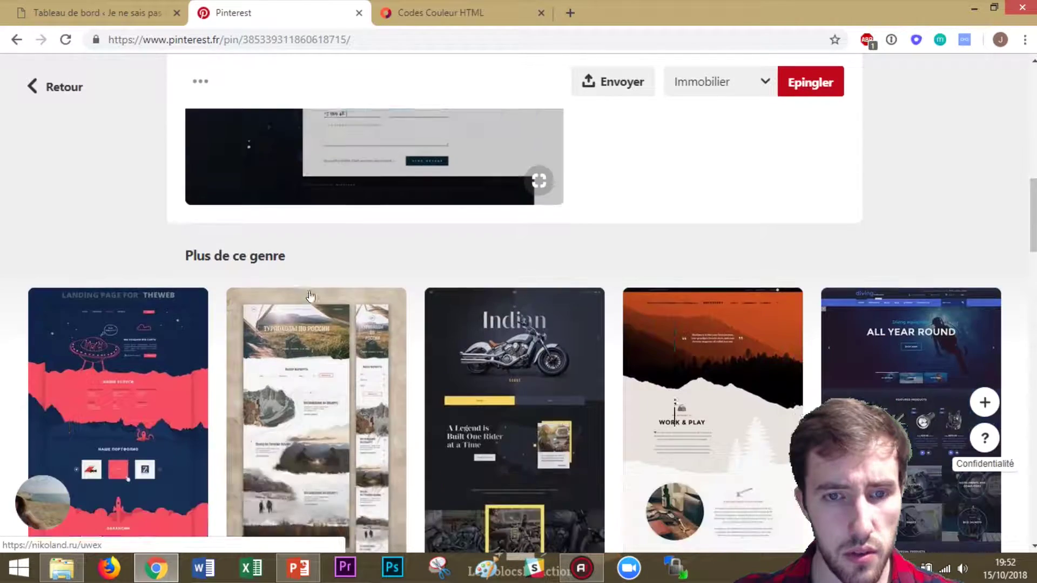
scroll(309, 290, up, 4)
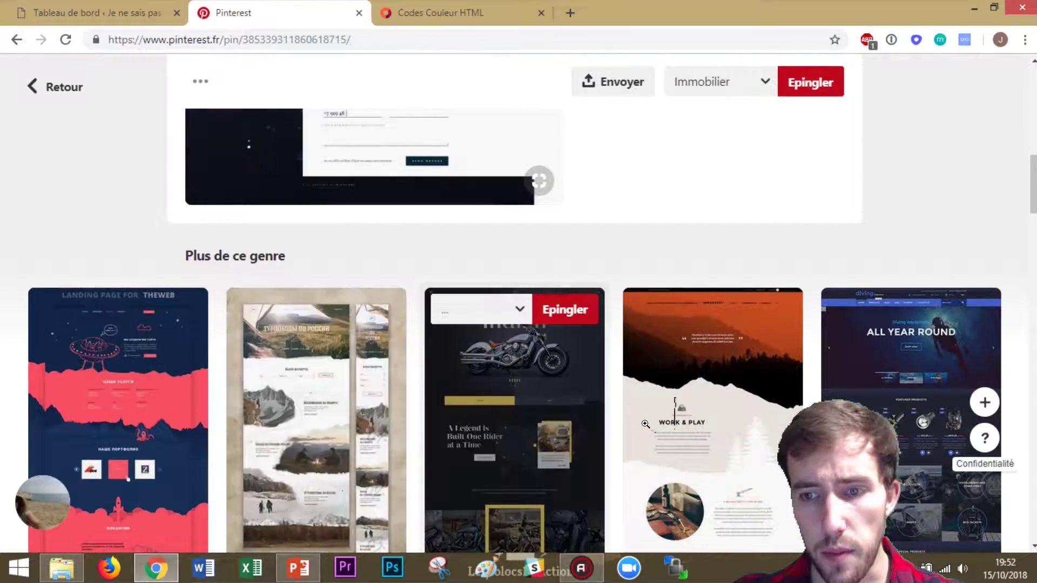
scroll(702, 394, down, 2)
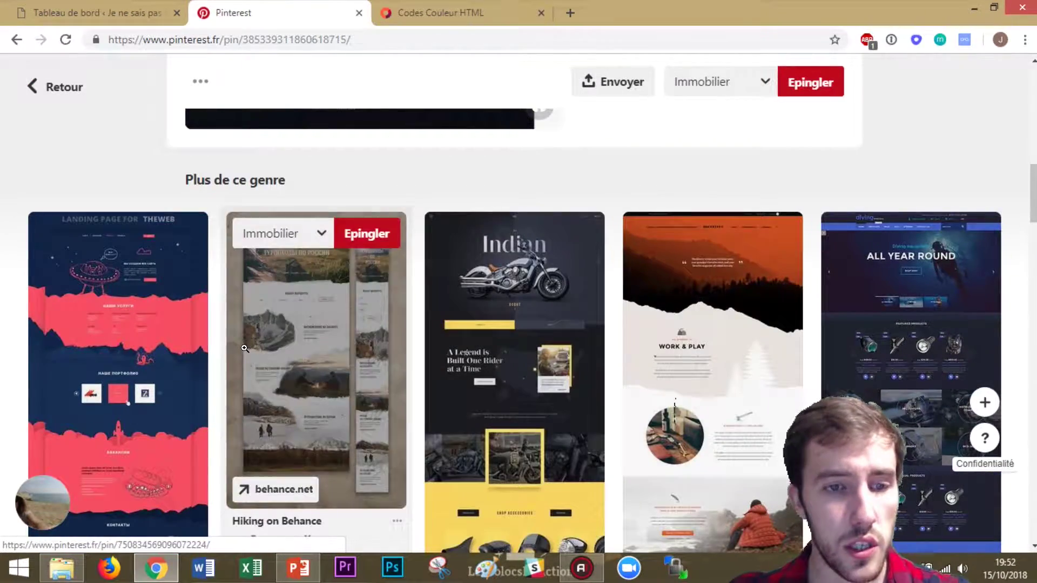
- Save the "Underwater Exploration Team" pin to a new board named "Site internet"
scroll(437, 337, up, 15)
scroll(437, 338, up, 2)
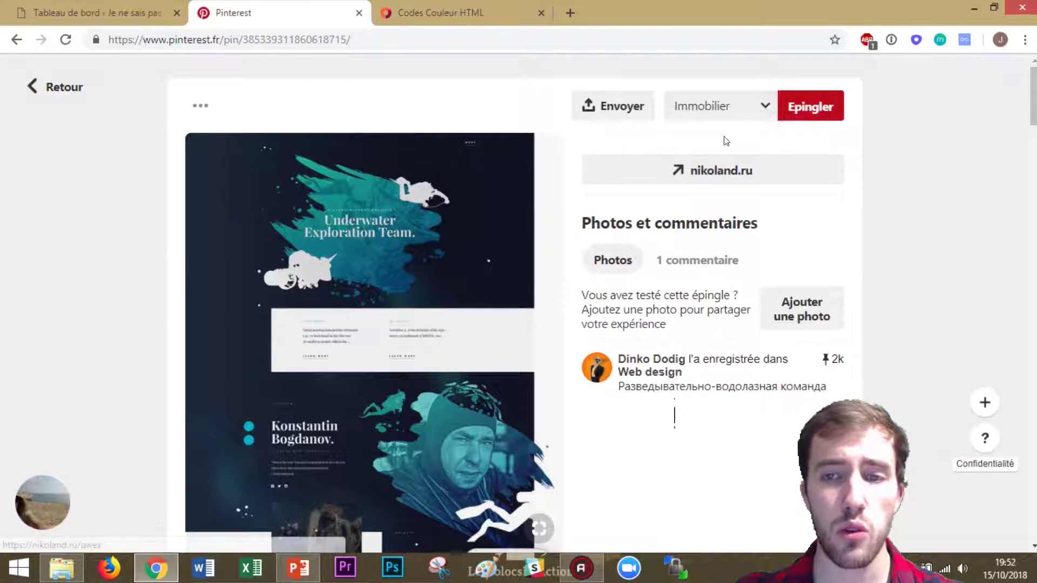
click(702, 110)
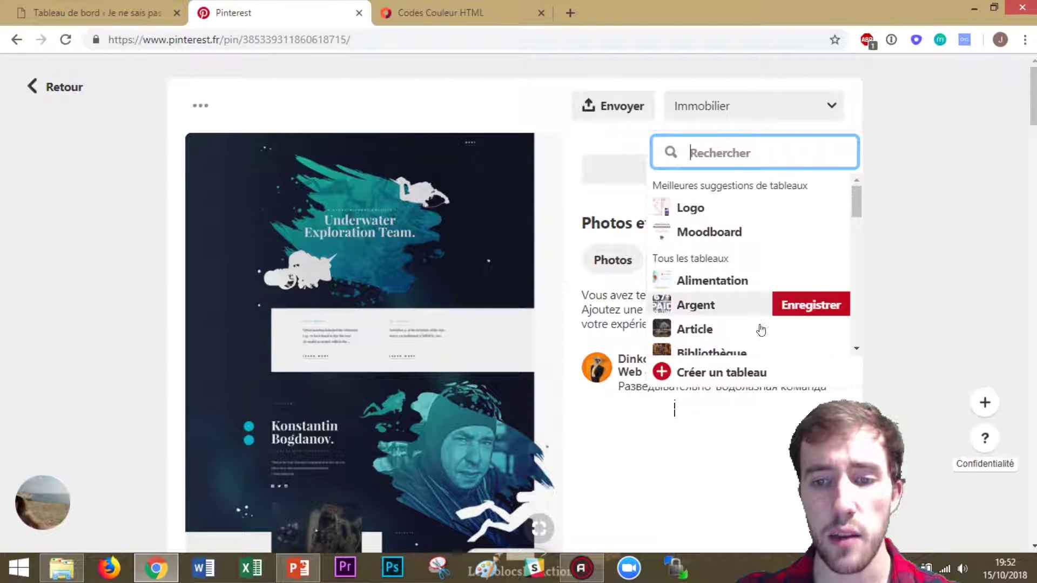
click(750, 373)
click(736, 150)
text(Site internet)
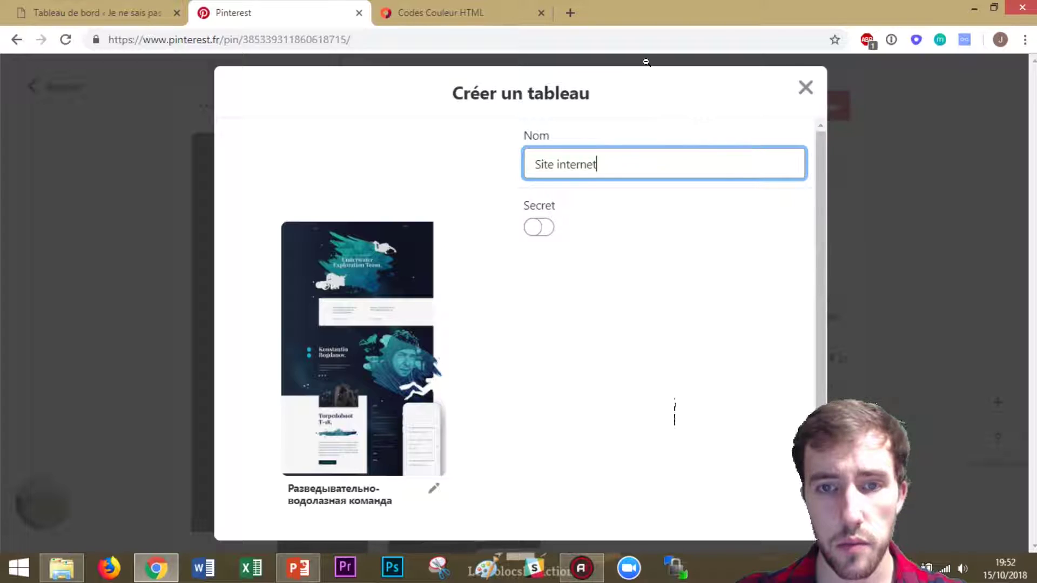
key(Return)
click(664, 174)
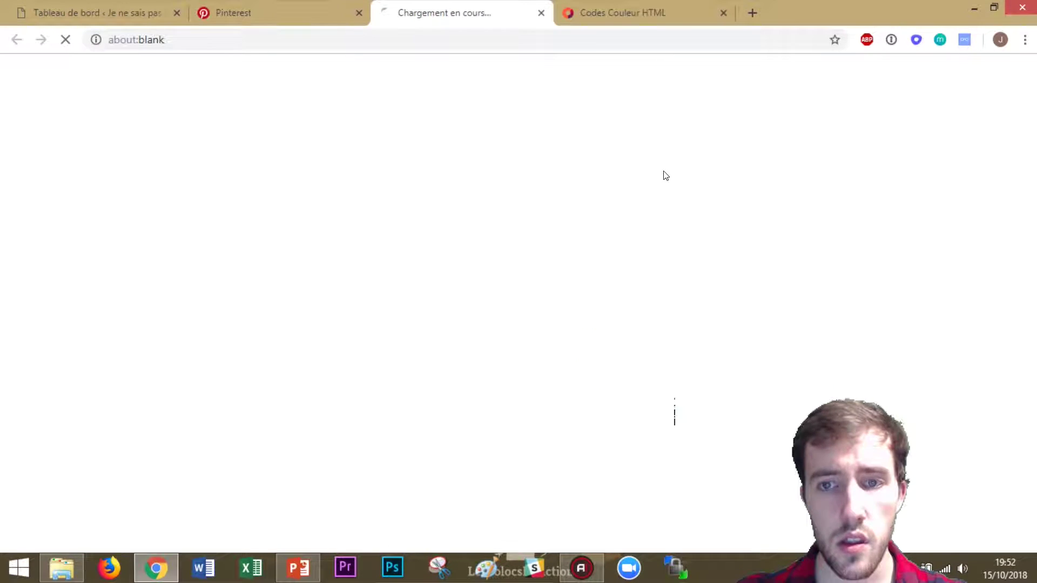
click(541, 12)
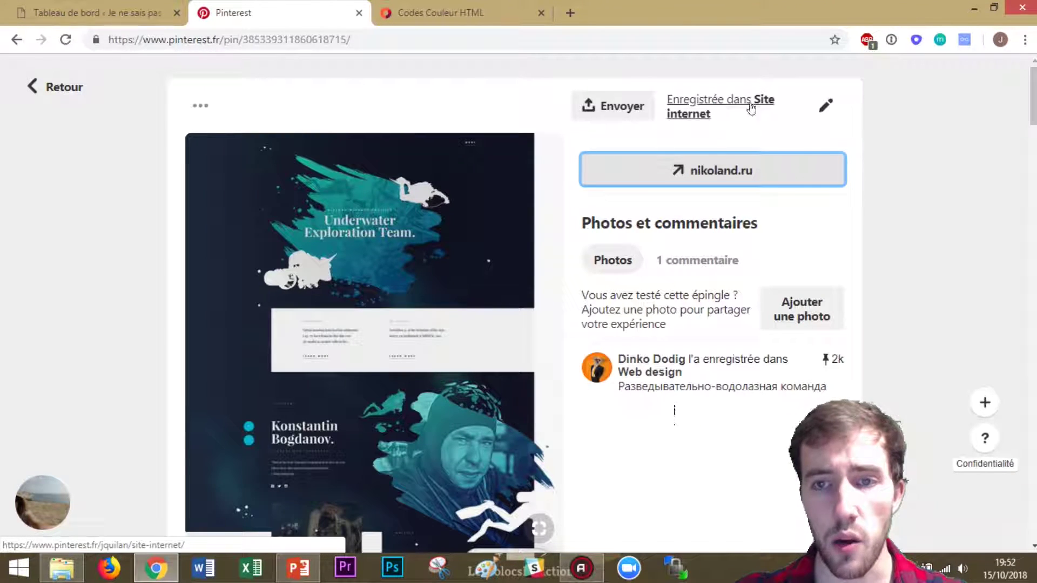
- Save the "Vintage Rides Concept" motorcycle pin from the similar designs to the "Site internet" board
scroll(486, 286, down, 10)
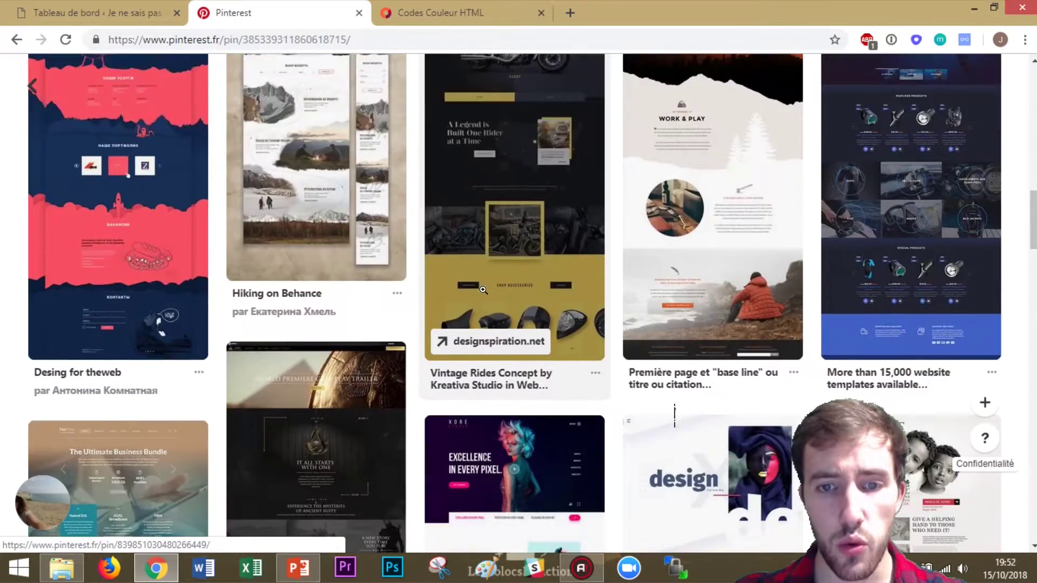
scroll(483, 290, up, 5)
click(493, 290)
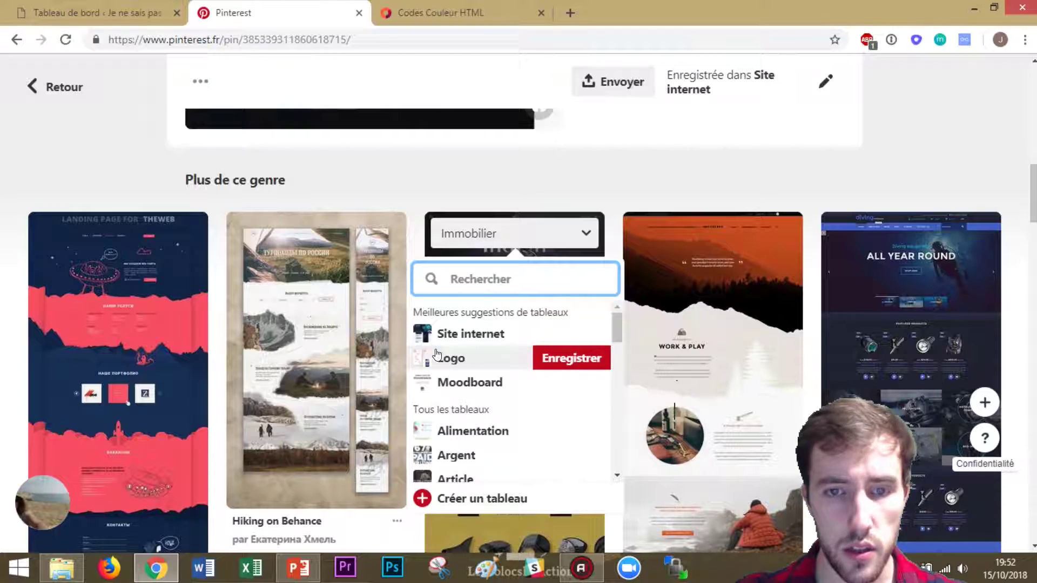
click(486, 334)
- Save the "All Year Round" diving website pin to the "Site internet" board
scroll(702, 162, down, 3)
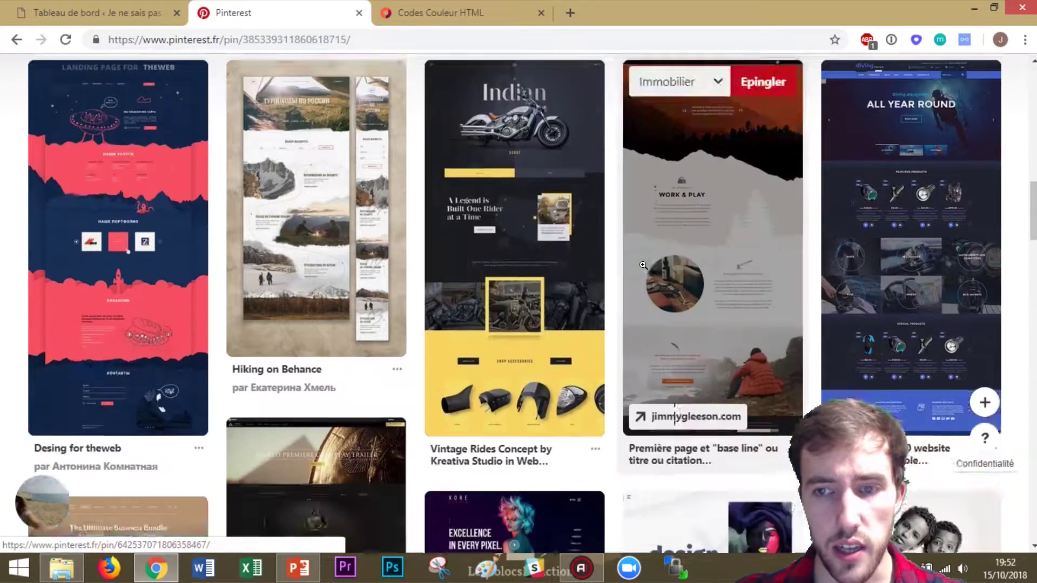
scroll(910, 160, up, 1)
click(910, 161)
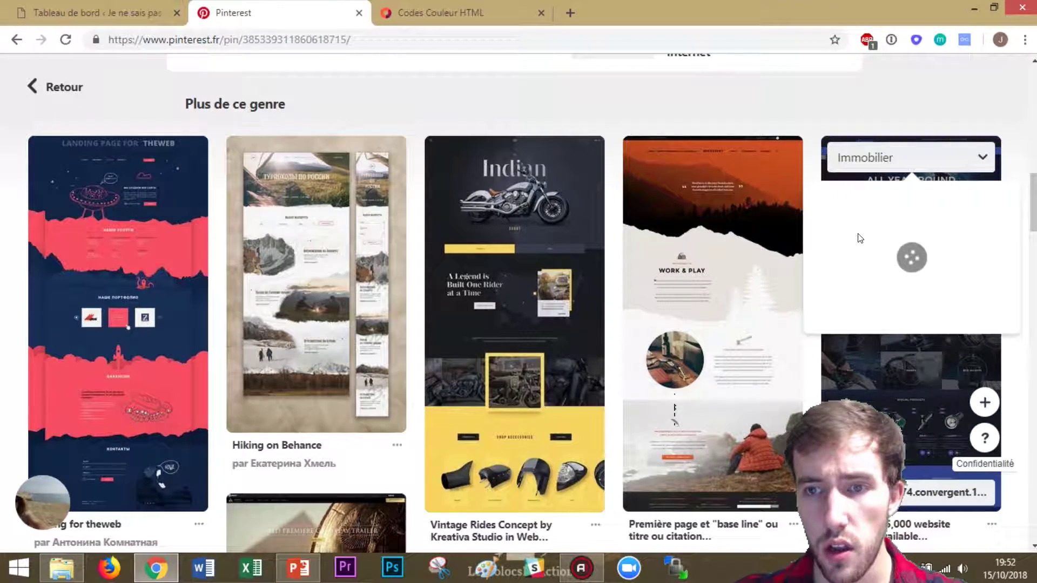
click(870, 257)
- Save the "Excellence in every pixel" website pin from the similar designs to the "Site internet" board
scroll(587, 379, down, 7)
scroll(587, 380, down, 5)
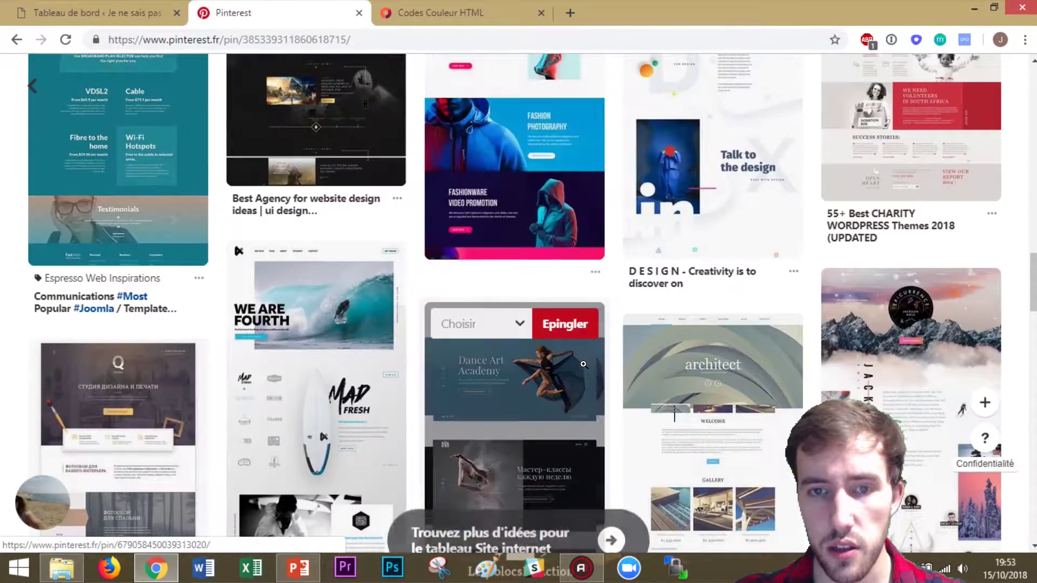
scroll(540, 324, up, 5)
click(522, 211)
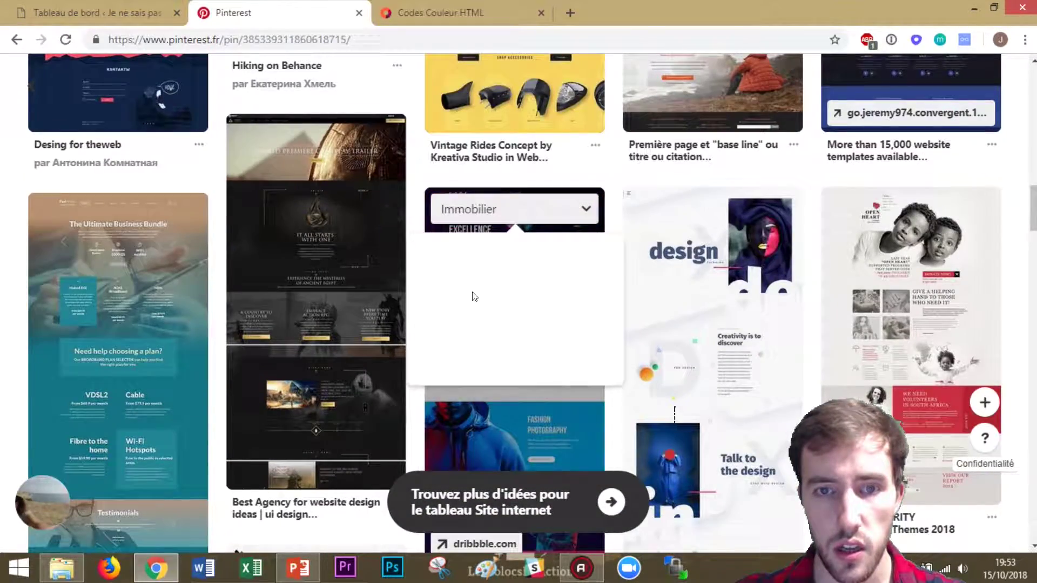
click(477, 309)
- Open the "Site internet" board from the saved underwater pin and review the designs collected in it
scroll(479, 315, up, 12)
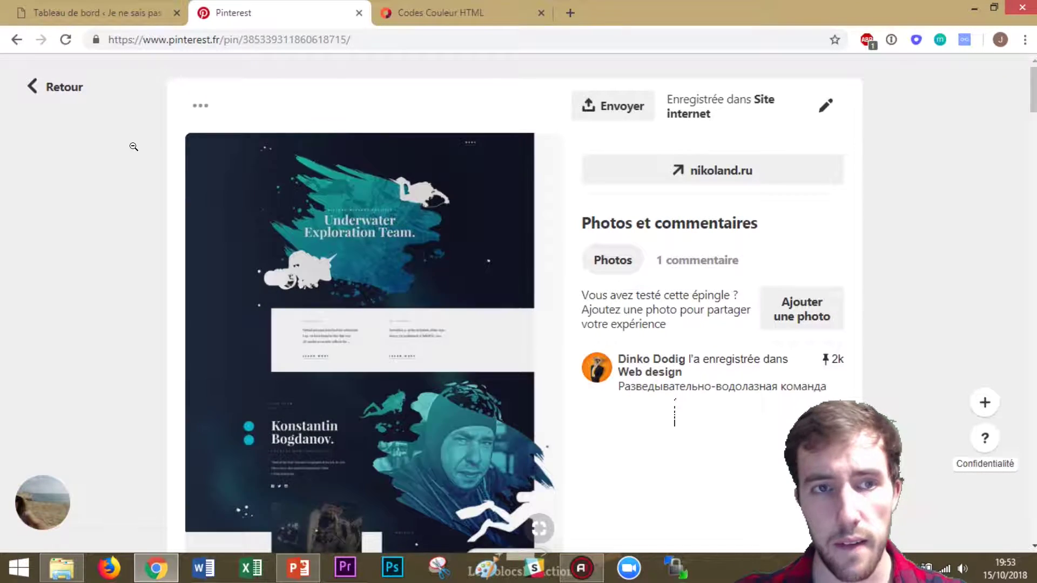
click(705, 113)
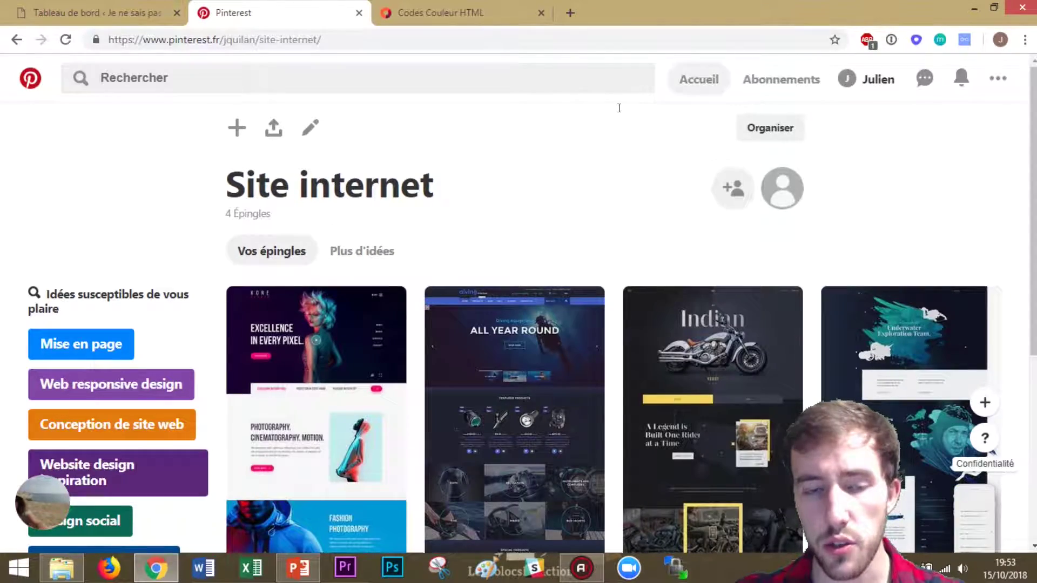
scroll(560, 319, down, 6)
scroll(559, 320, up, 3)
scroll(560, 319, up, 3)
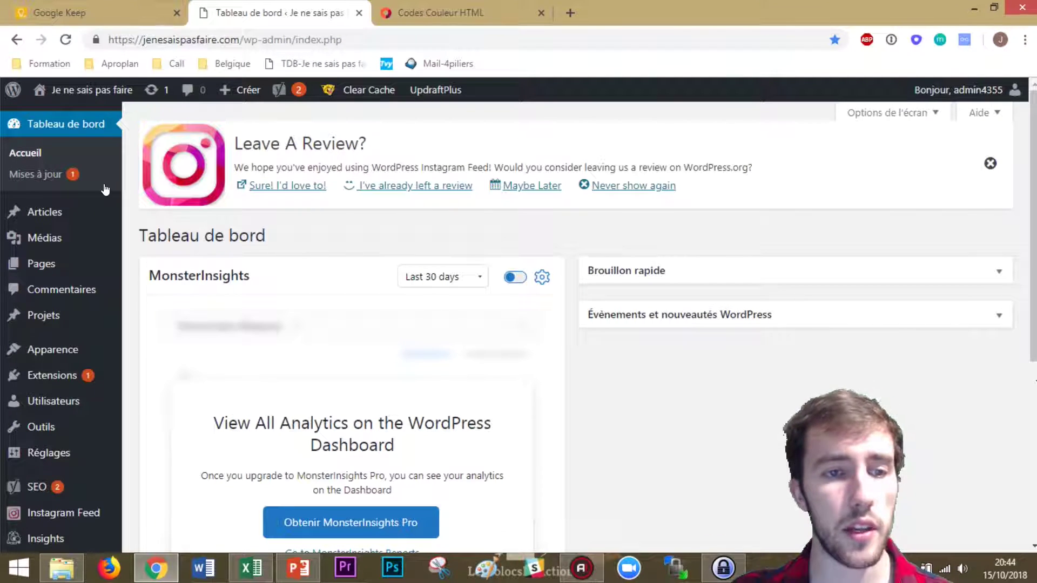
- From the WordPress dashboard, open the Accueil page for editing, dismiss the review notice and launch the Divi Visual Builder
mouse_move(82, 252)
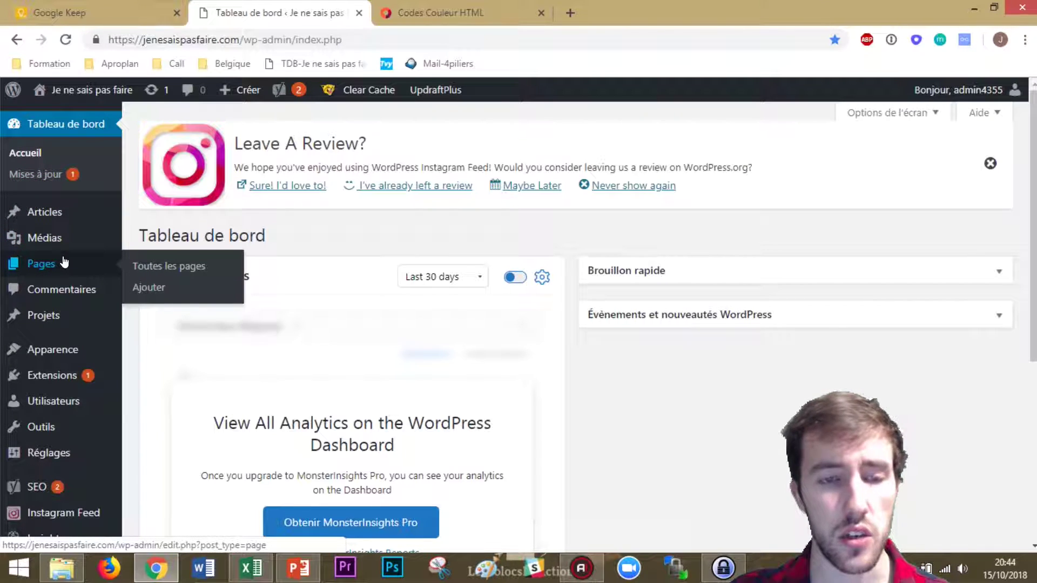
click(64, 261)
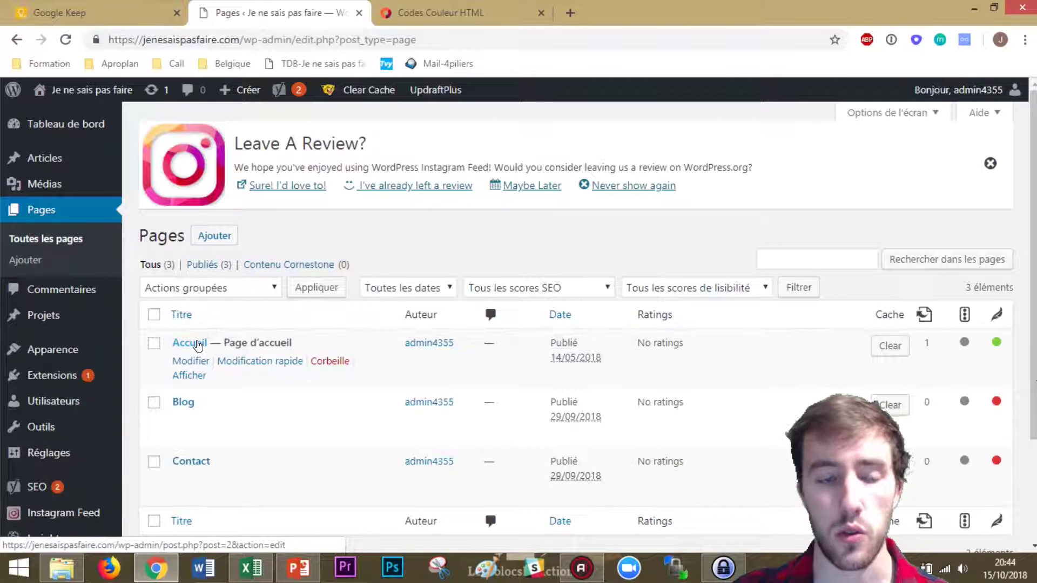
click(199, 345)
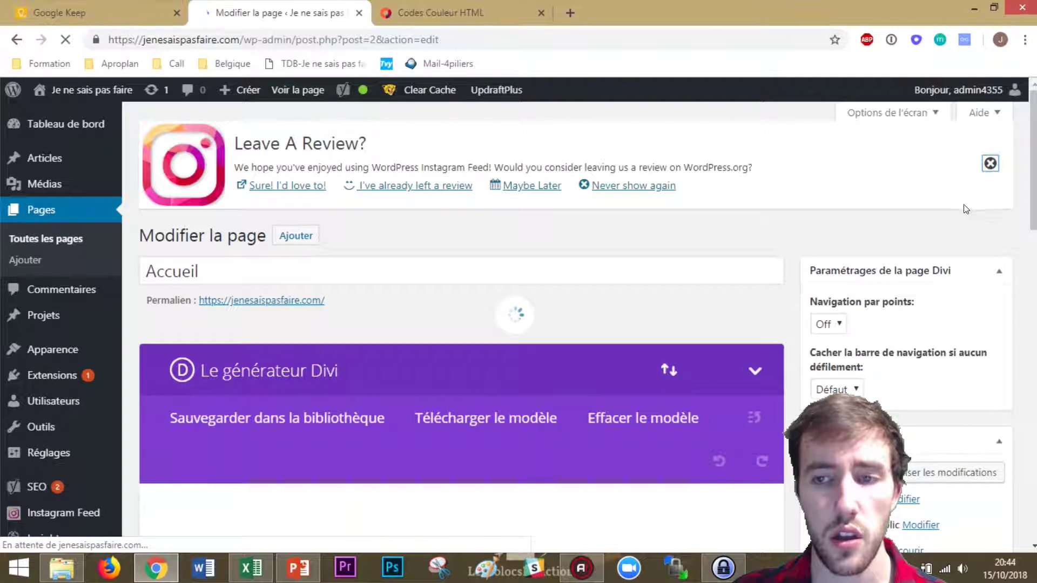
click(985, 167)
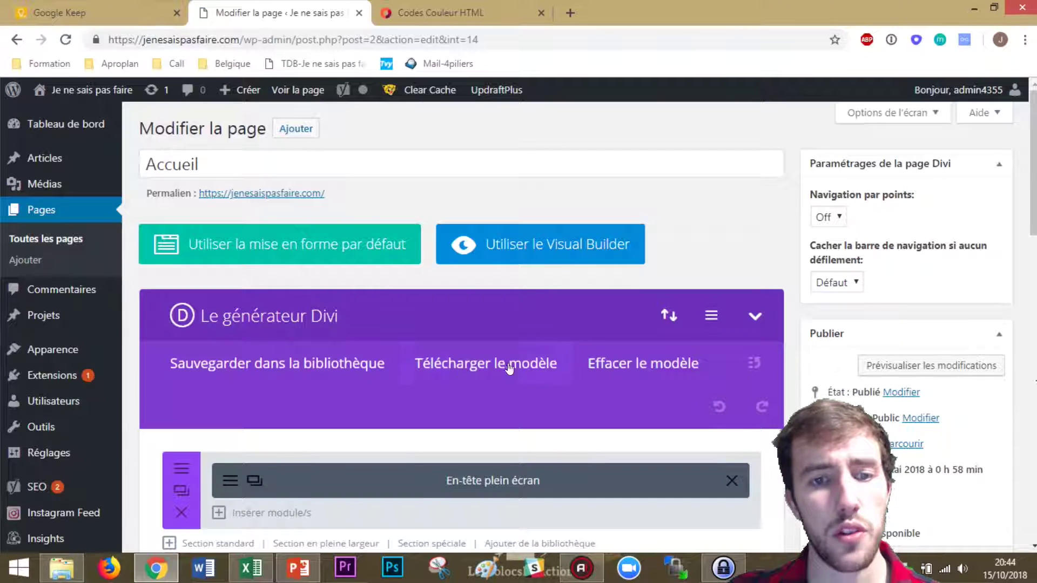
click(521, 262)
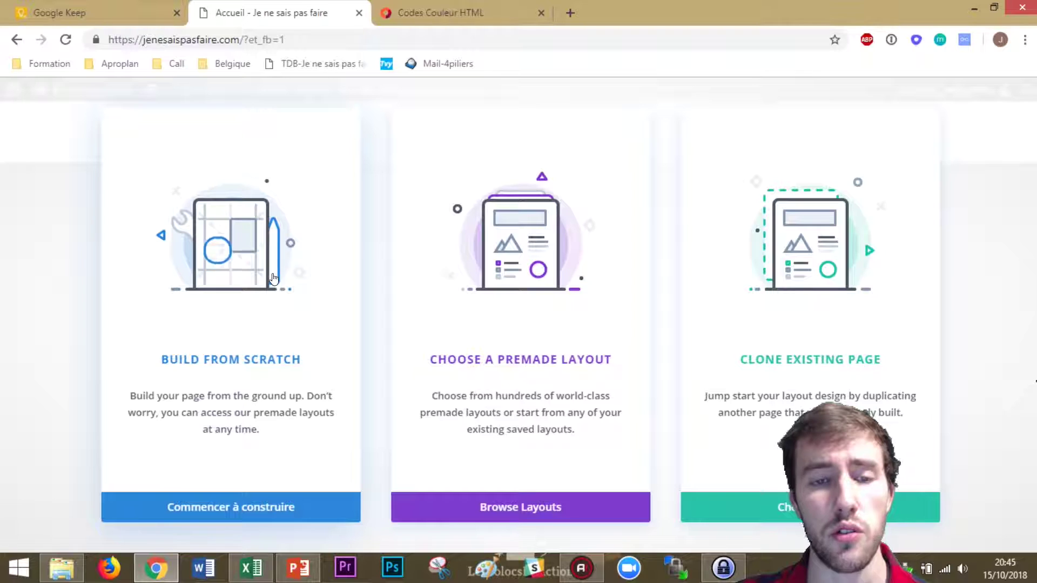
- Start building the home page from scratch and insert a single-column row, leaving it without a module
click(243, 242)
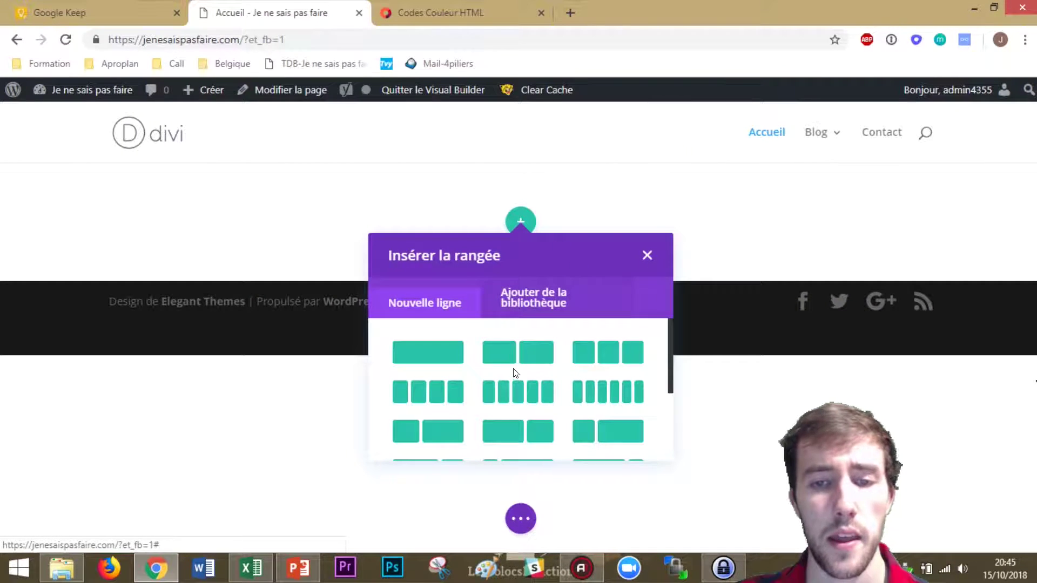
click(448, 350)
scroll(511, 391, down, 2)
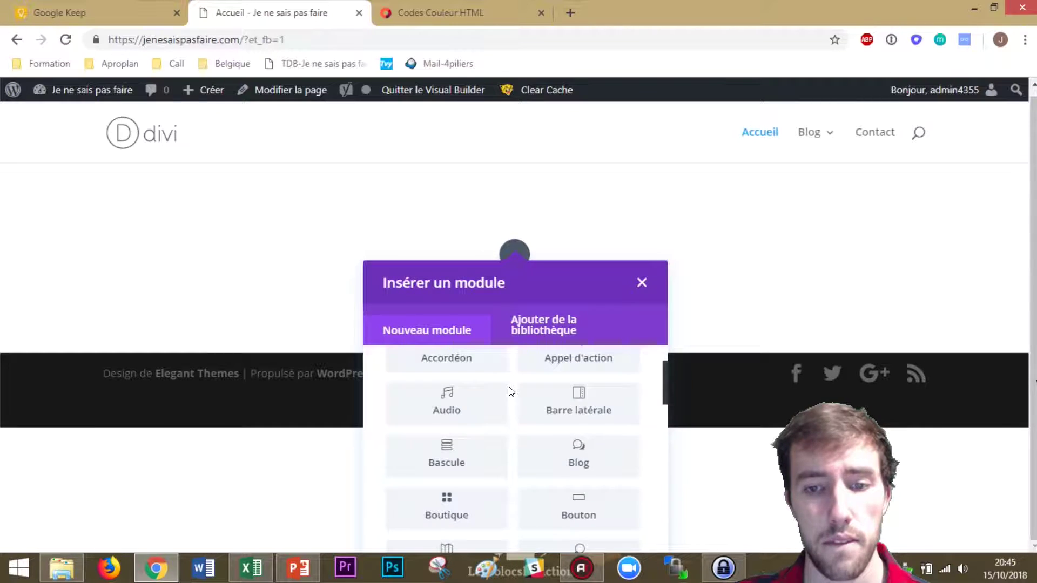
scroll(547, 430, down, 6)
scroll(546, 381, down, 10)
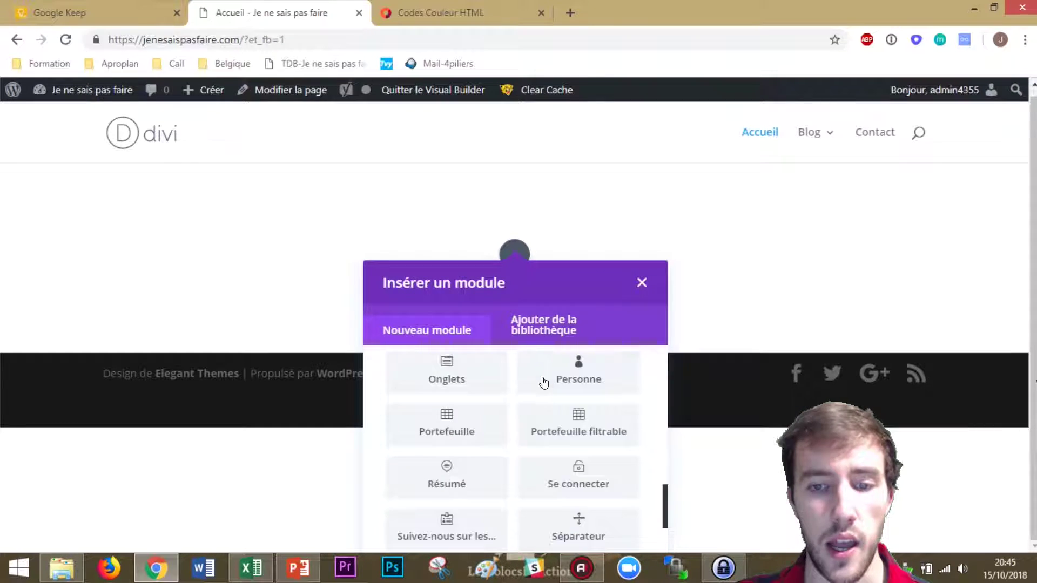
click(642, 283)
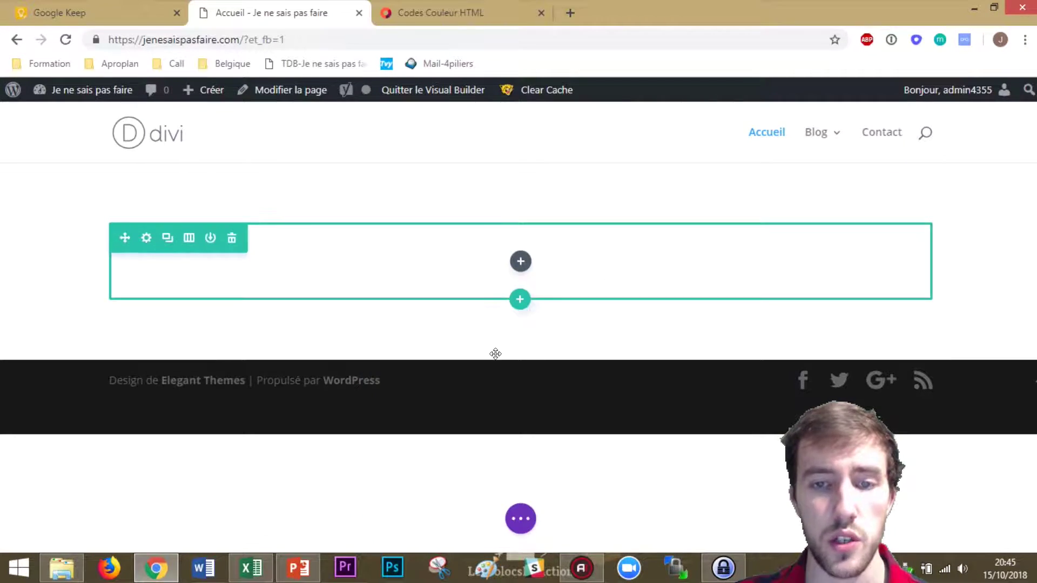
- Add a "Plein écran" section below the empty row and insert an "En-tête plein écran" module in it
click(521, 360)
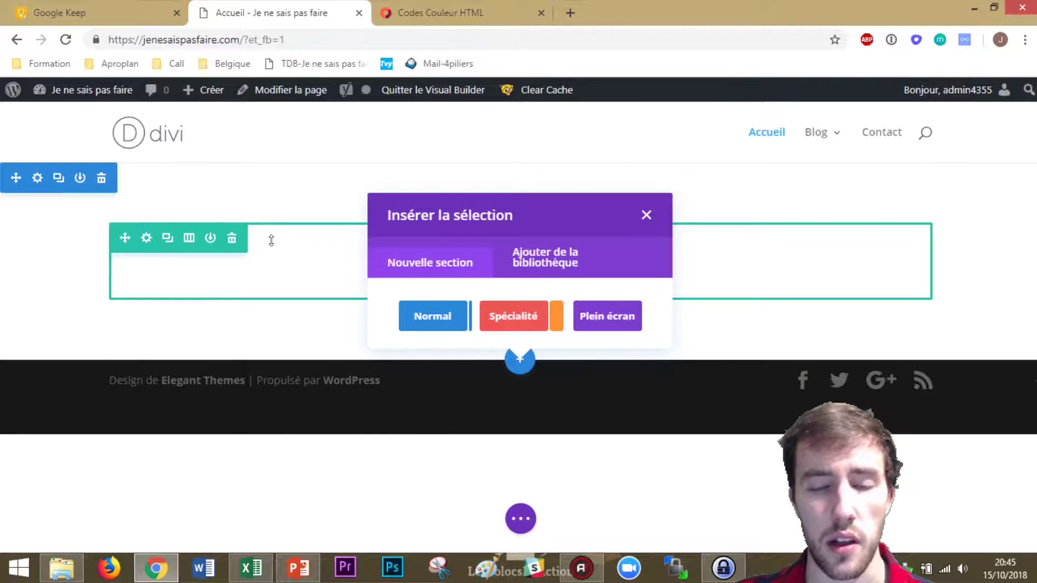
click(611, 317)
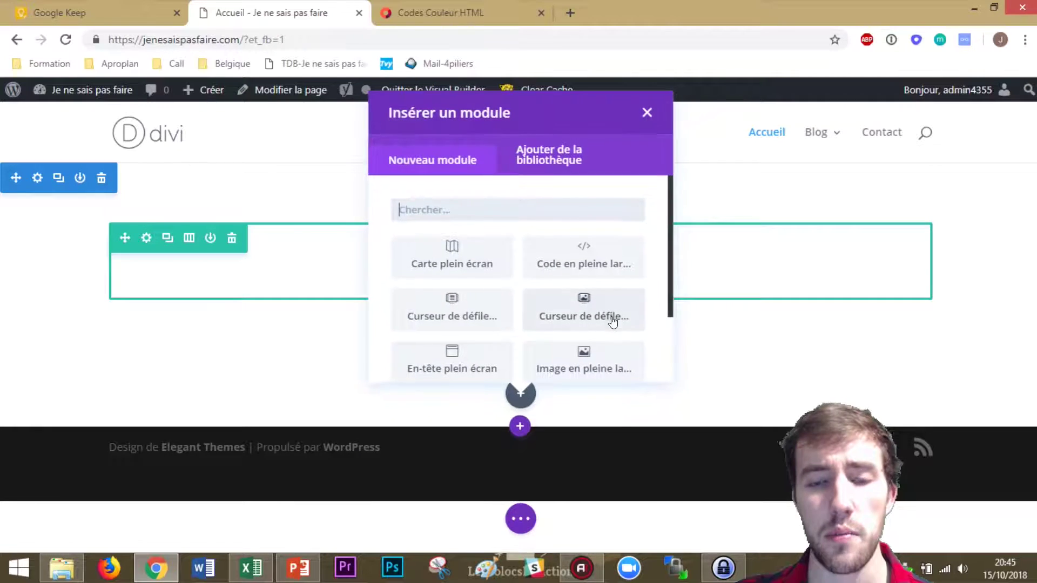
scroll(529, 286, down, 2)
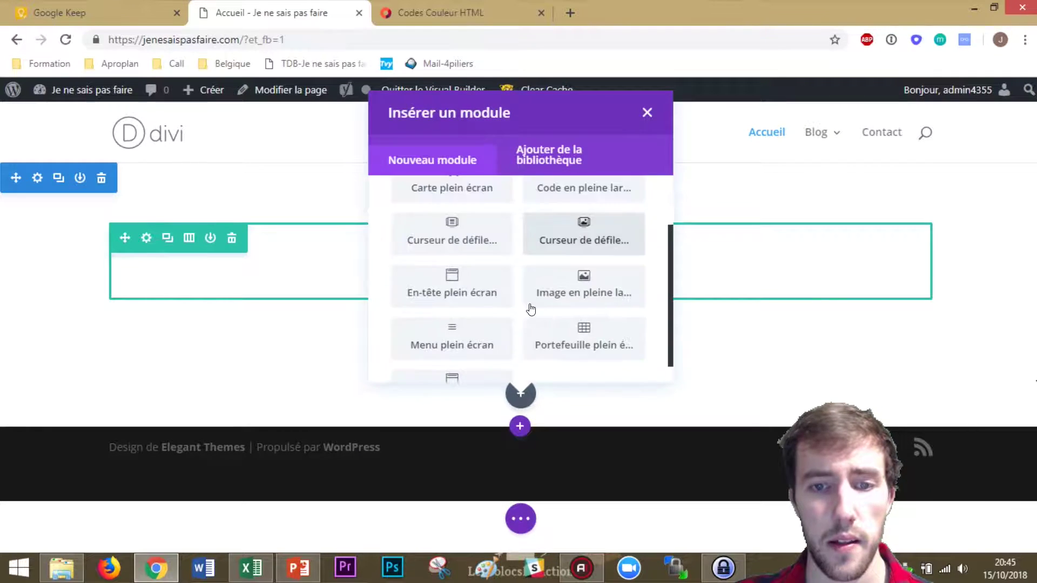
click(475, 289)
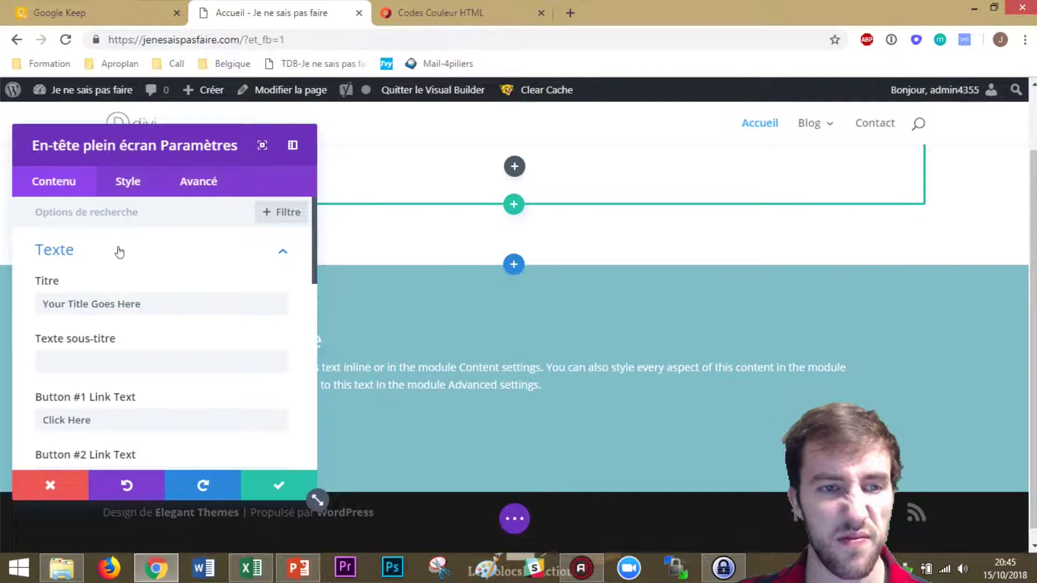
- Set the header's title to "Je ne sais pas faire" and its subtitle to "Apprenez à gérer WordPress de A à Z"
click(173, 299)
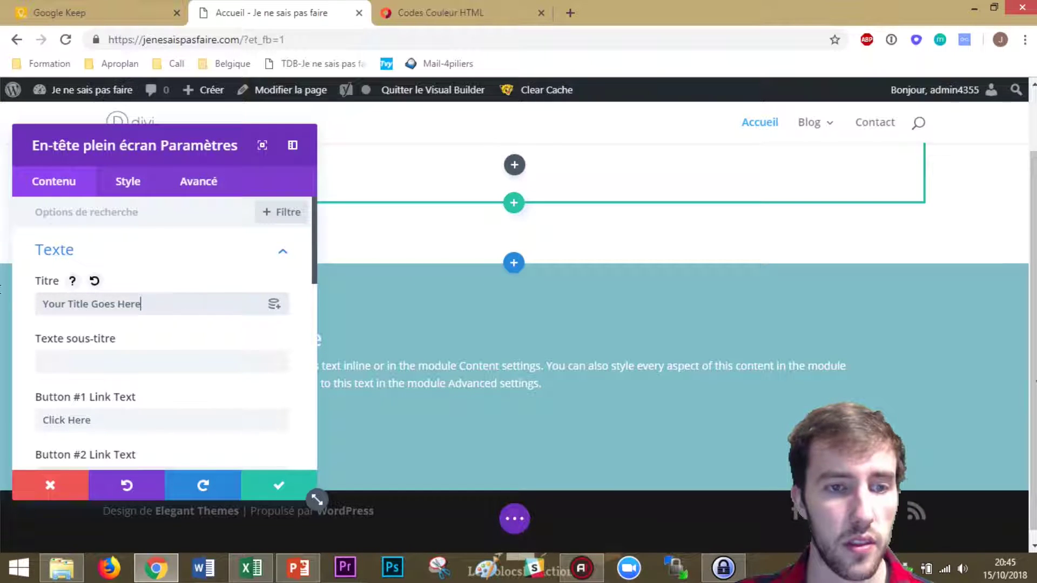
key(ctrl+a)
text(Je)
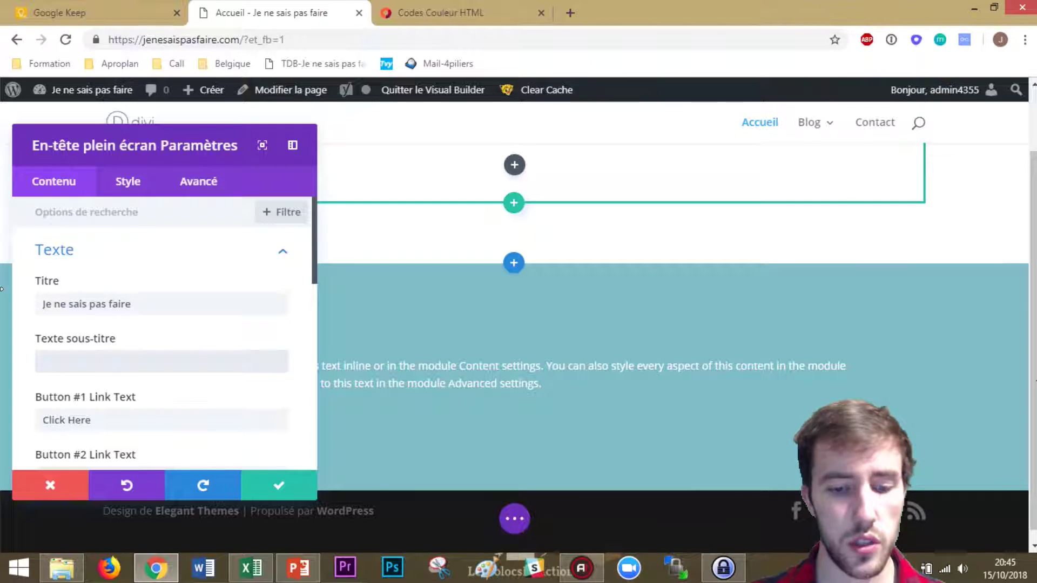
text(Apprenez à)
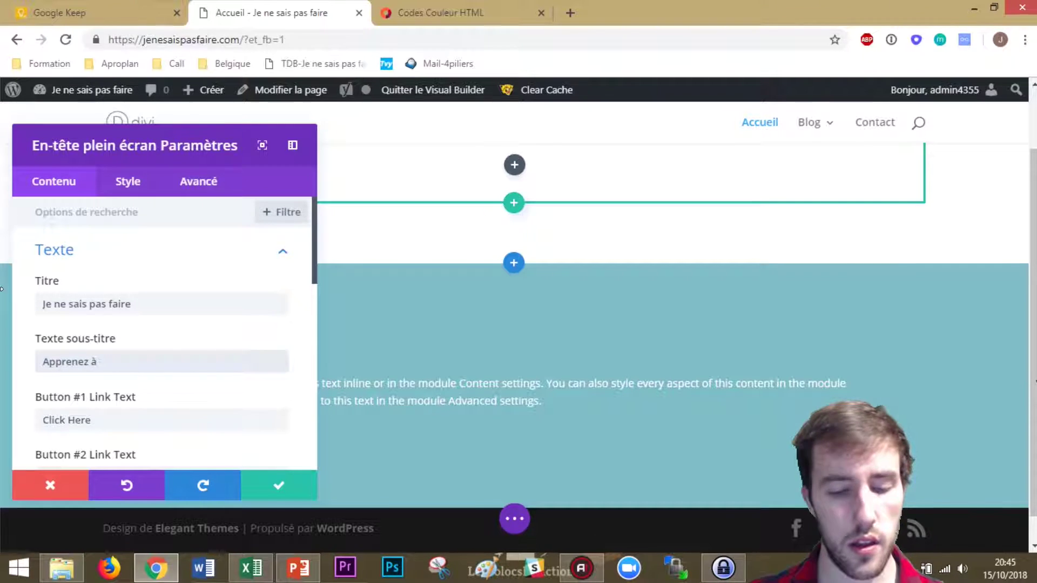
text( gérer WordPress de A à Z)
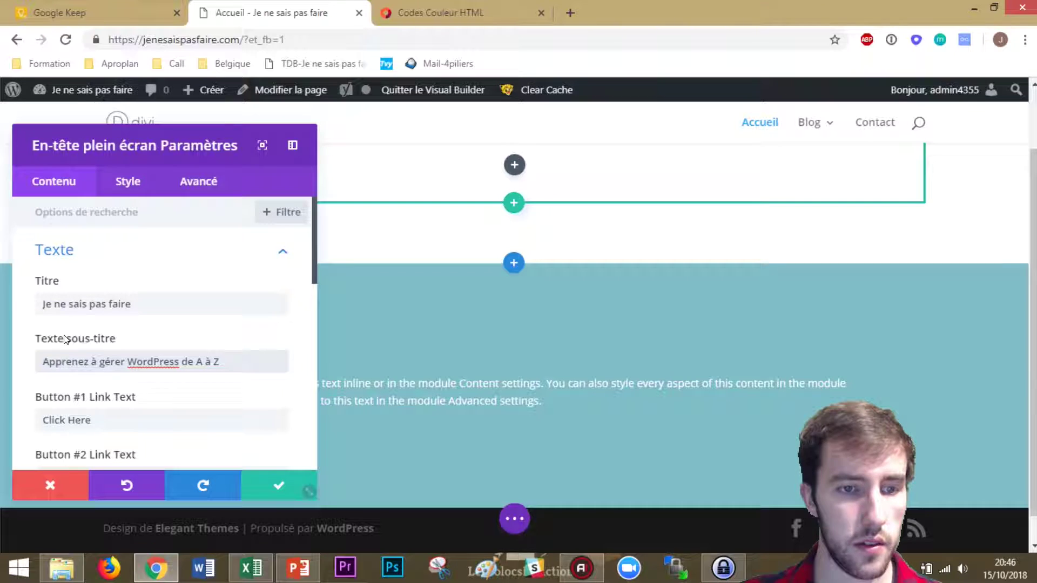
- Set the header's first button text to "Je veux apprendre maintenant :"
key(Tab)
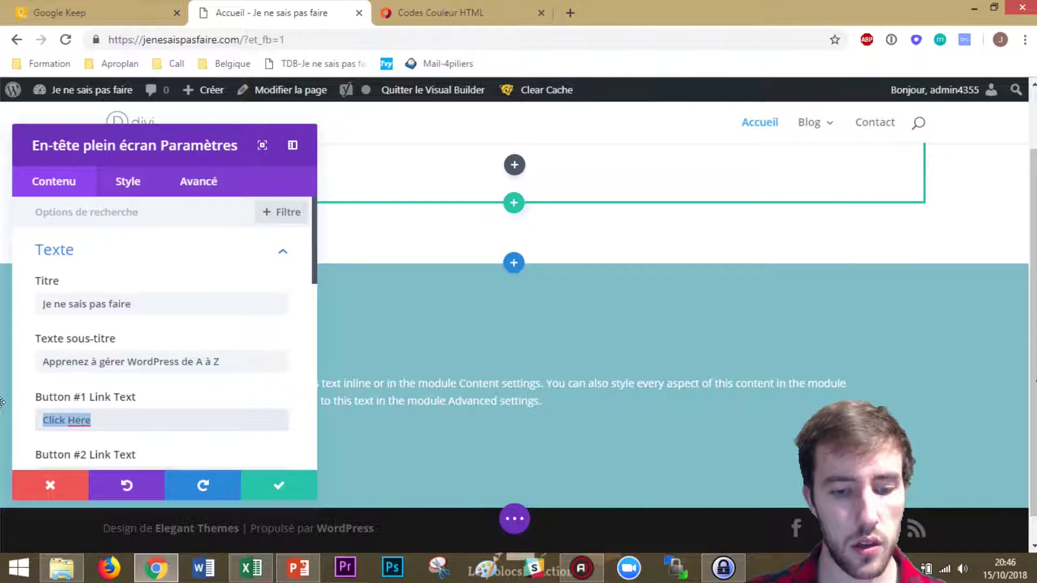
text(Je veux a)
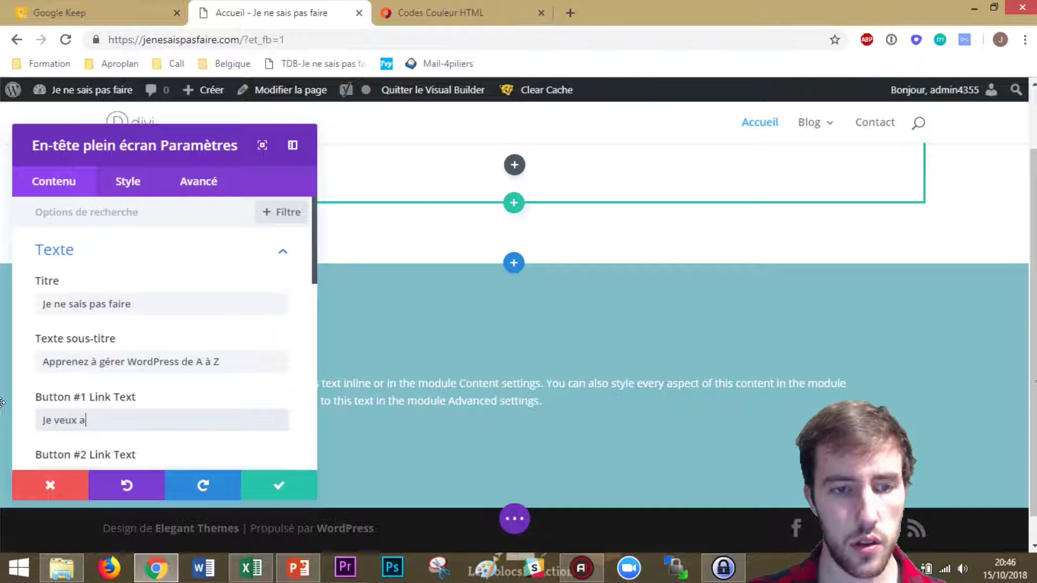
text(pprendre maintenant :)
- Delete all the placeholder body text from the header's content
scroll(118, 349, down, 5)
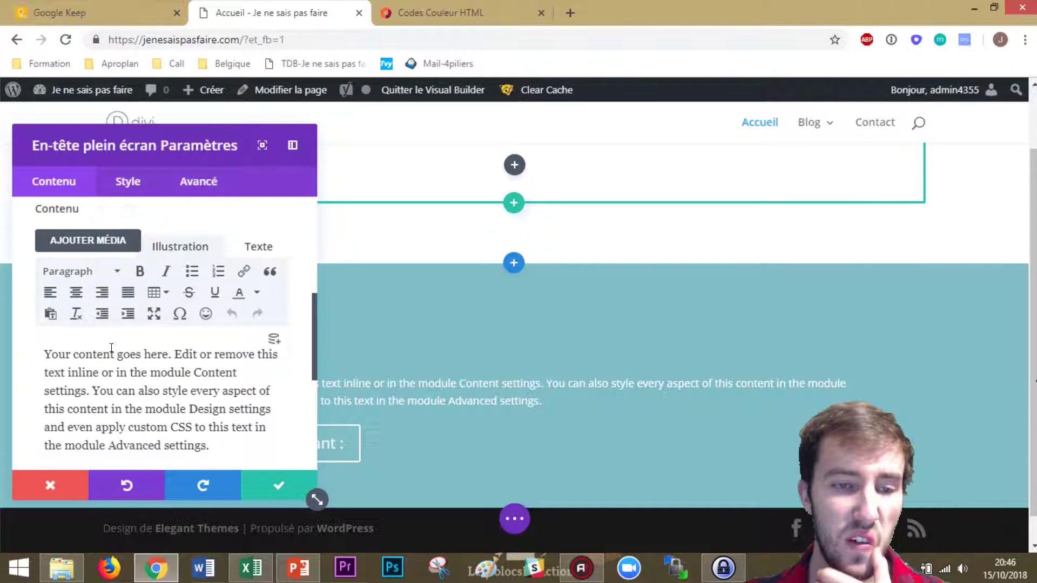
double_click(195, 371)
click(187, 390)
key(ctrl+a)
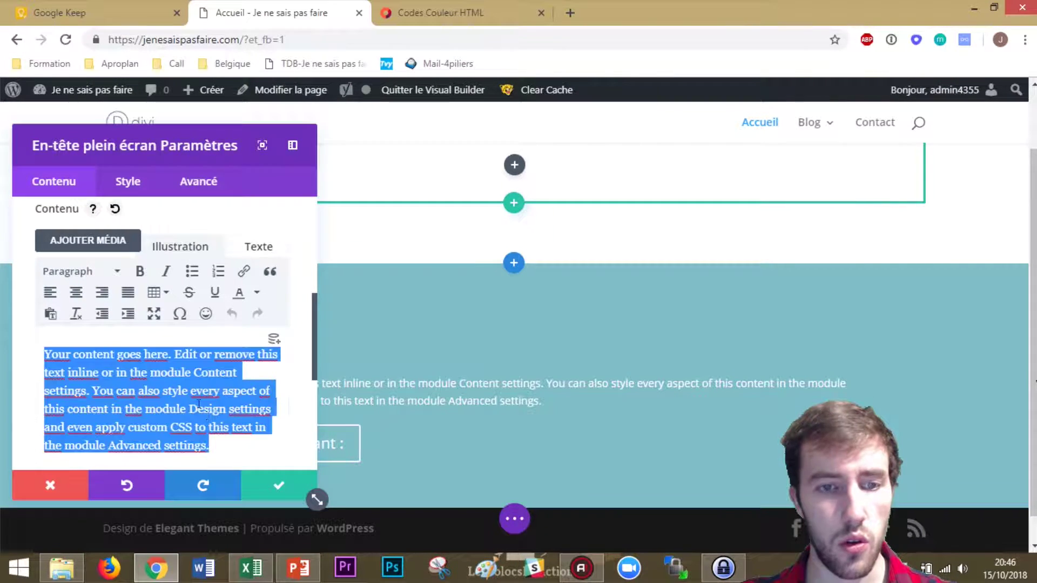
key(BackSpace)
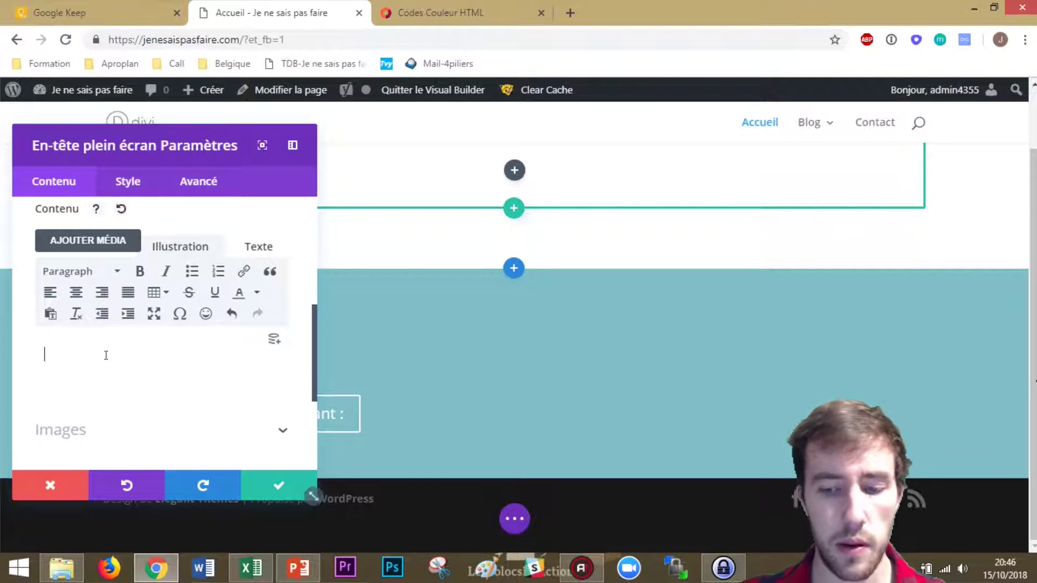
- Select Bureau-Unsplash-V2.jpg from the media library as the header's background image
scroll(100, 346, down, 3)
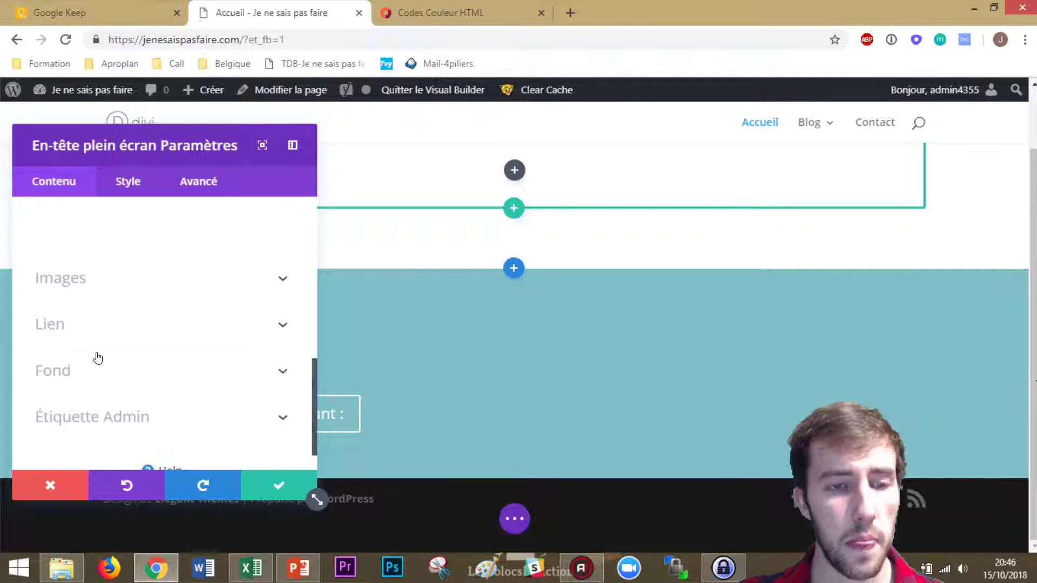
click(94, 376)
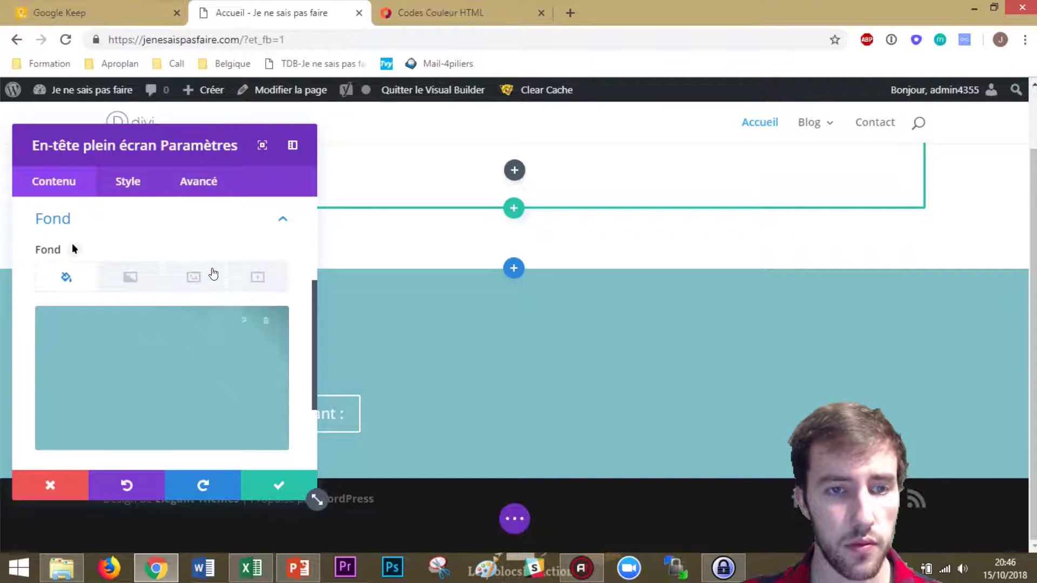
click(195, 286)
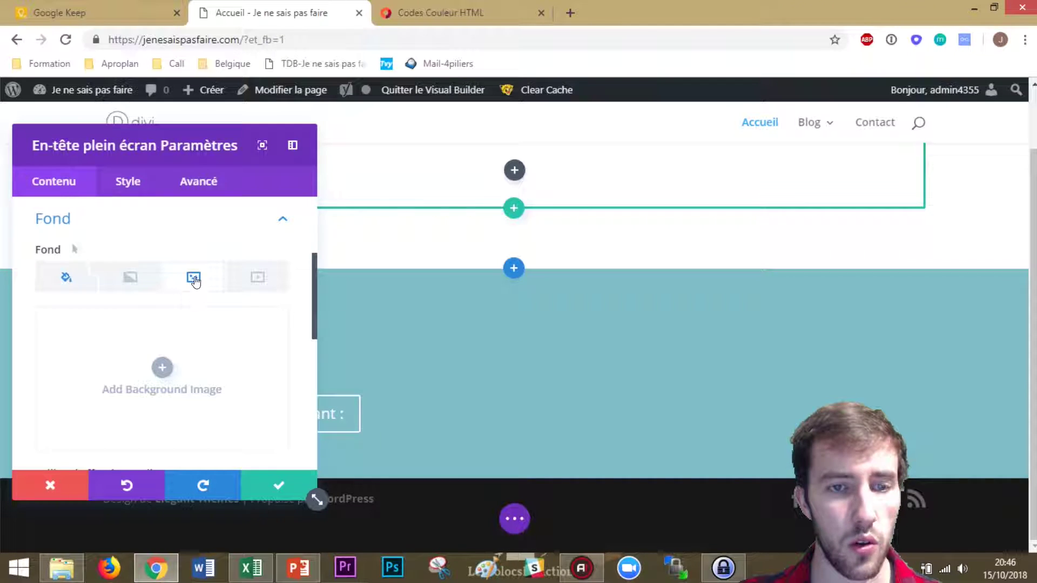
click(172, 364)
click(238, 268)
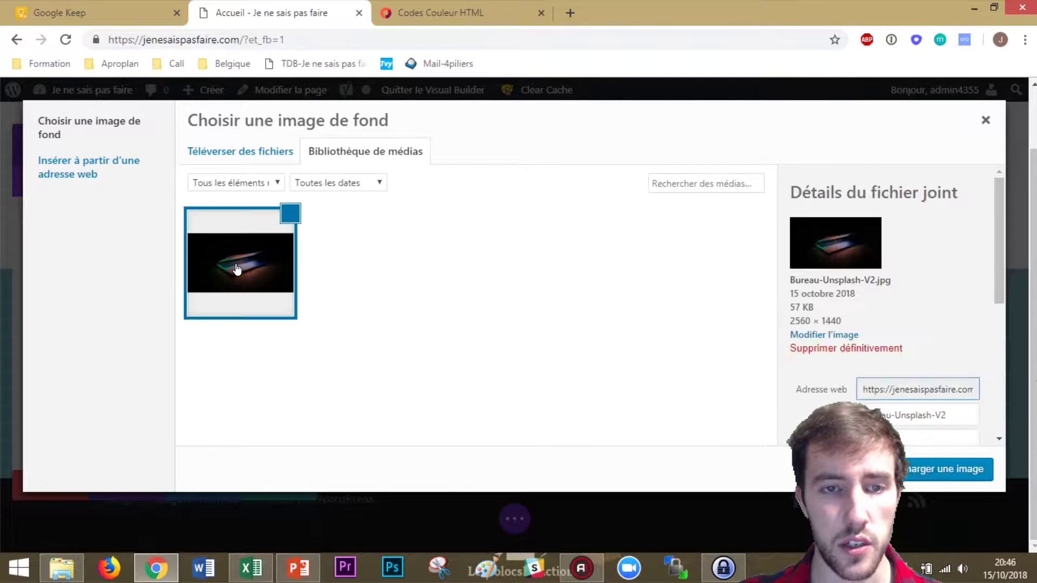
- Review the image's title, caption, alternative text, description and display settings, and load it as the header background
scroll(807, 308, down, 1)
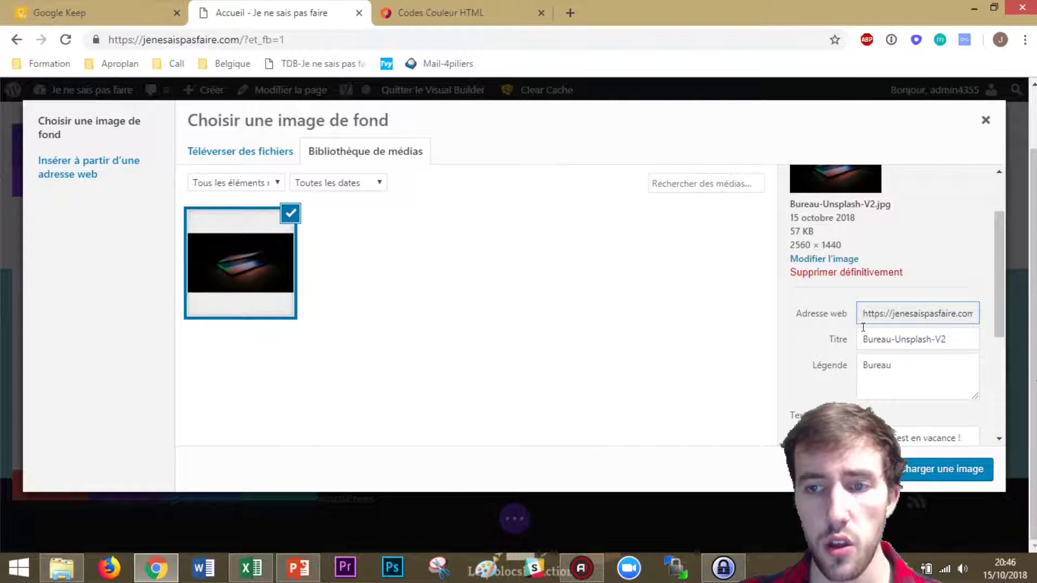
click(892, 340)
double_click(885, 369)
scroll(885, 372, down, 2)
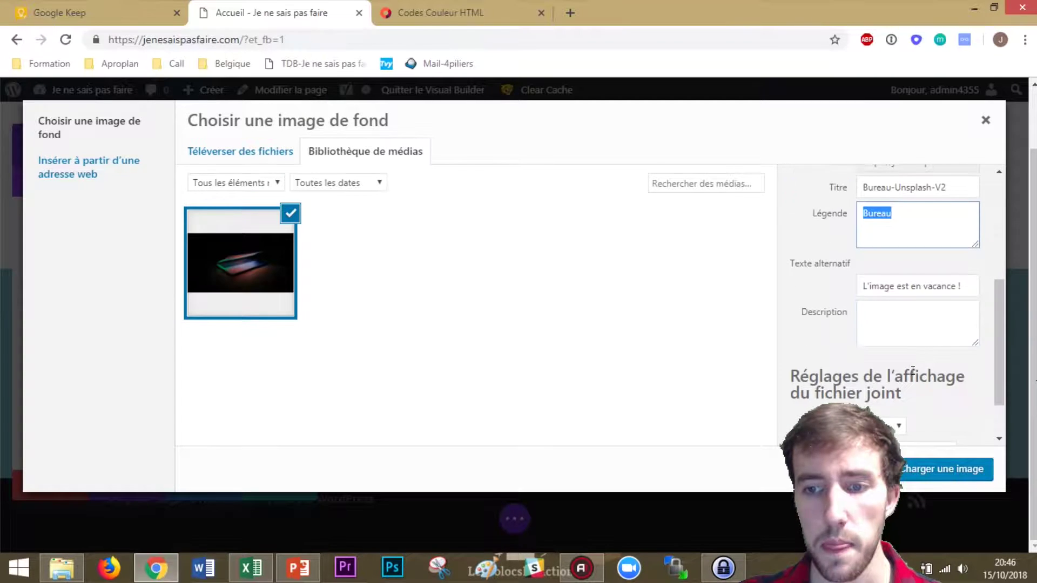
click(905, 292)
triple_click(904, 292)
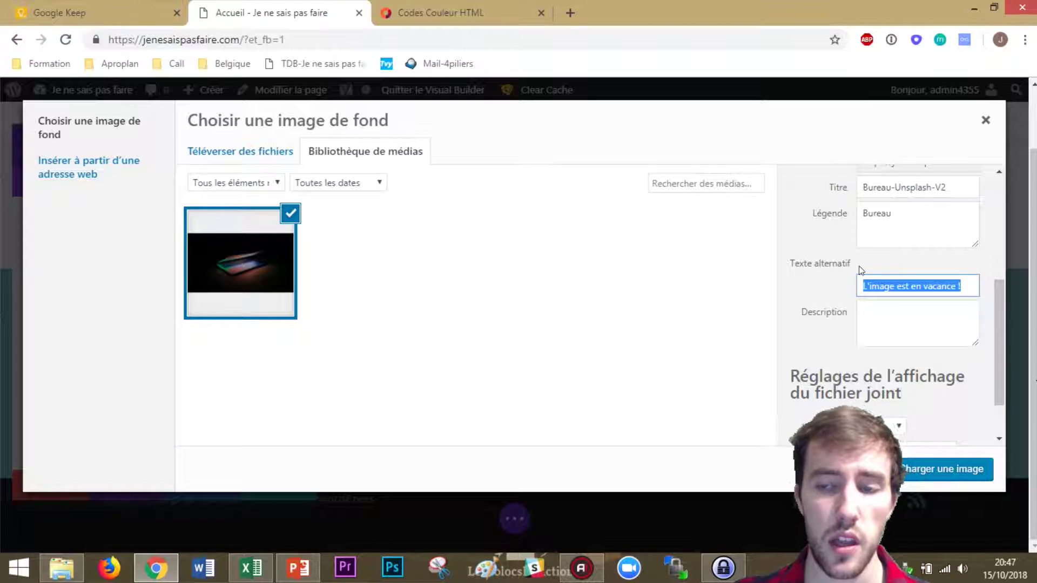
click(940, 311)
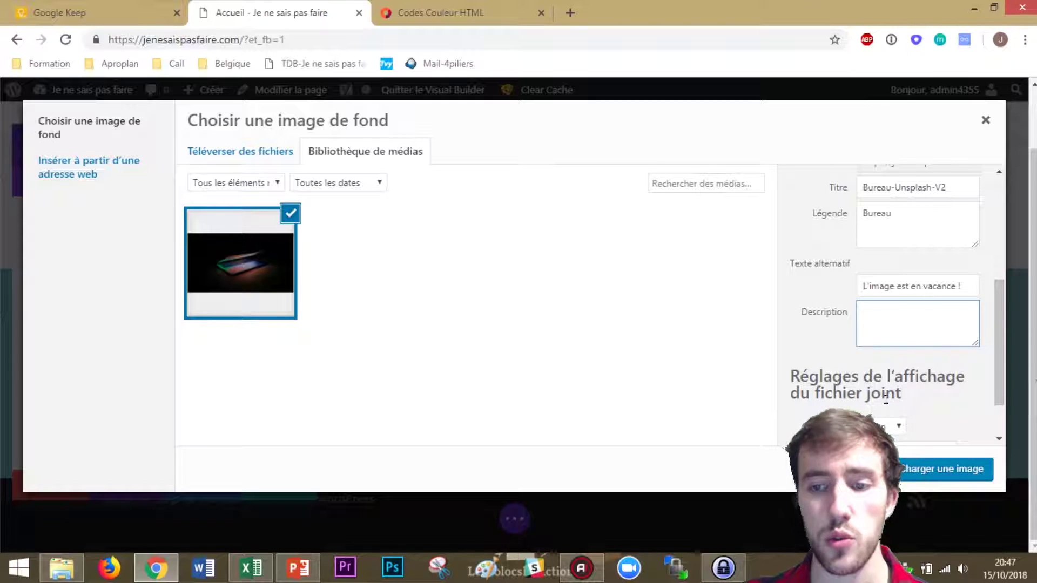
scroll(911, 384, down, 1)
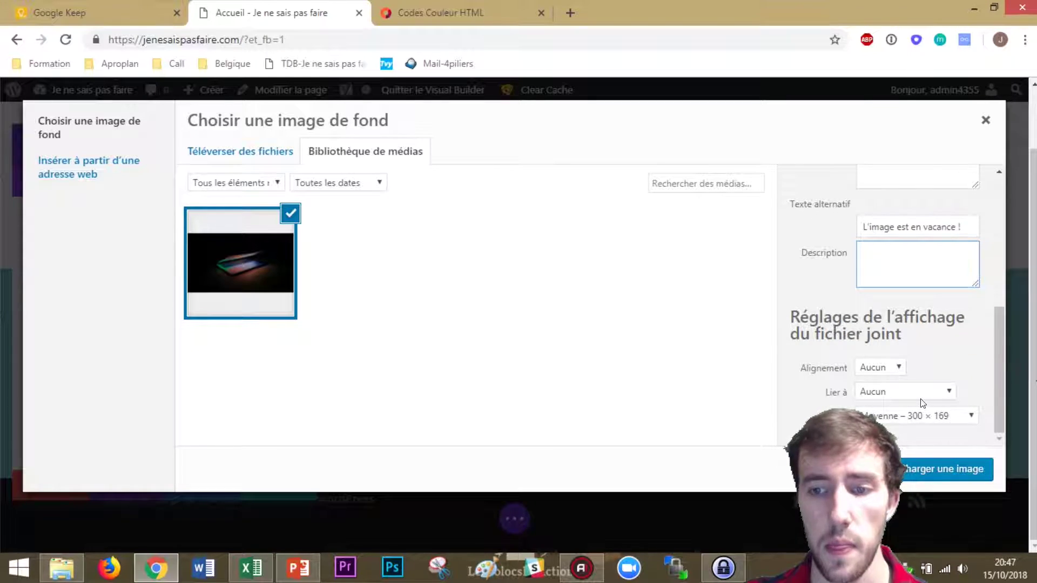
click(945, 469)
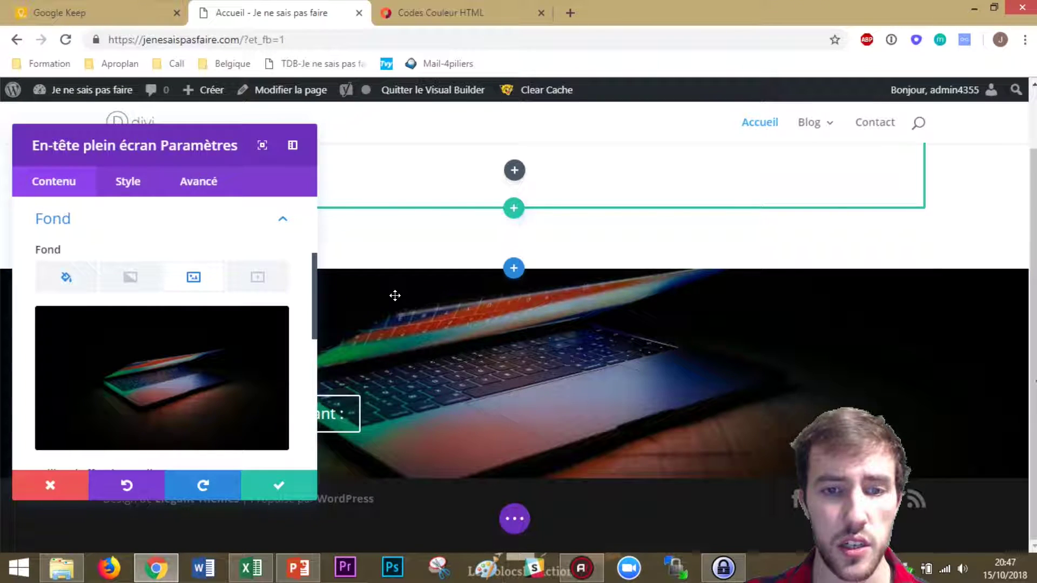
- Save the header module's settings and delete the empty section above it
scroll(221, 379, down, 6)
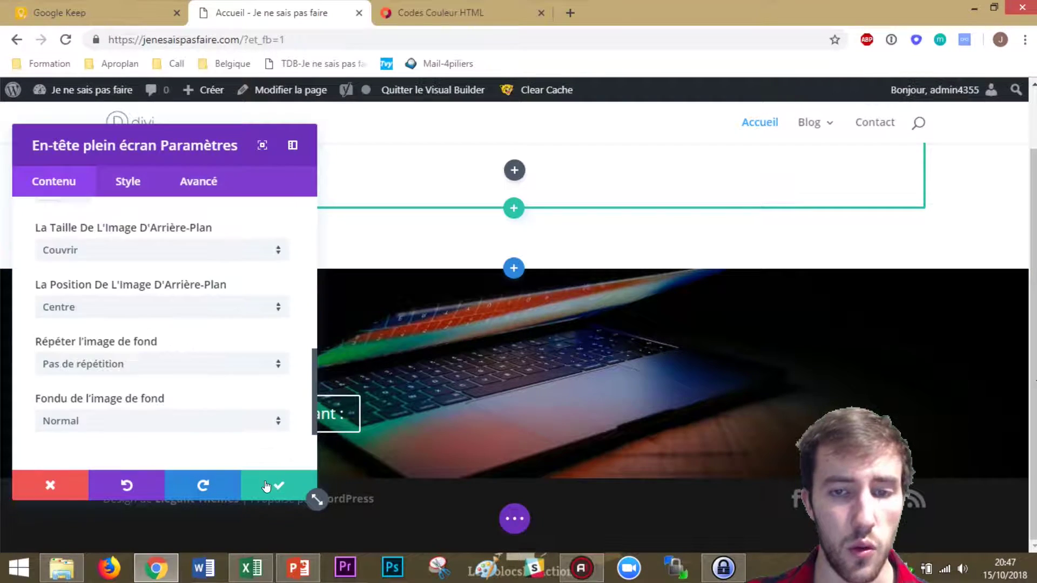
click(279, 485)
scroll(168, 247, up, 2)
click(101, 167)
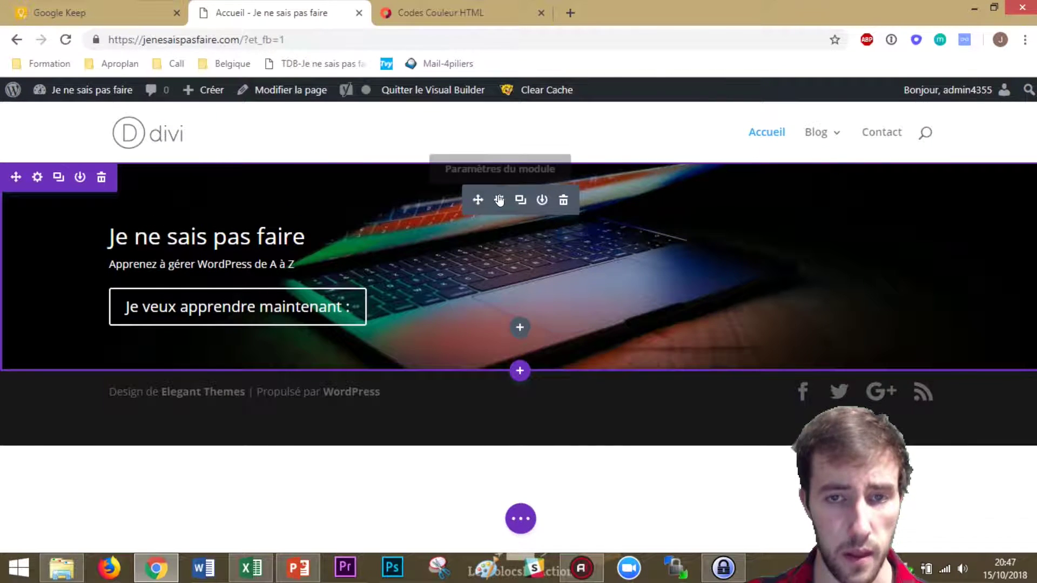
- In the header module's style settings, centre the text and logo and enable fullscreen mode
click(499, 199)
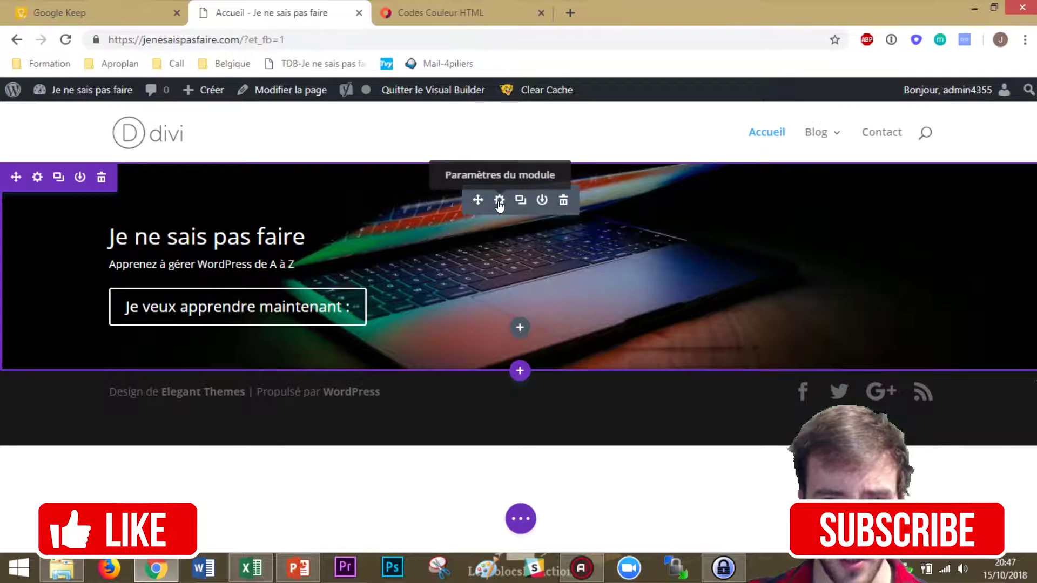
click(499, 201)
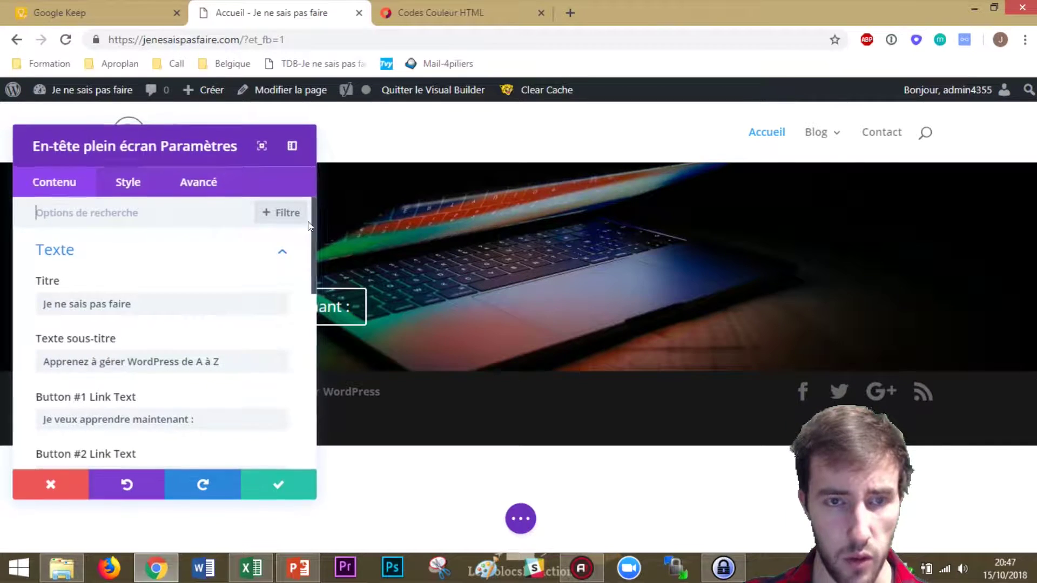
click(139, 184)
click(133, 249)
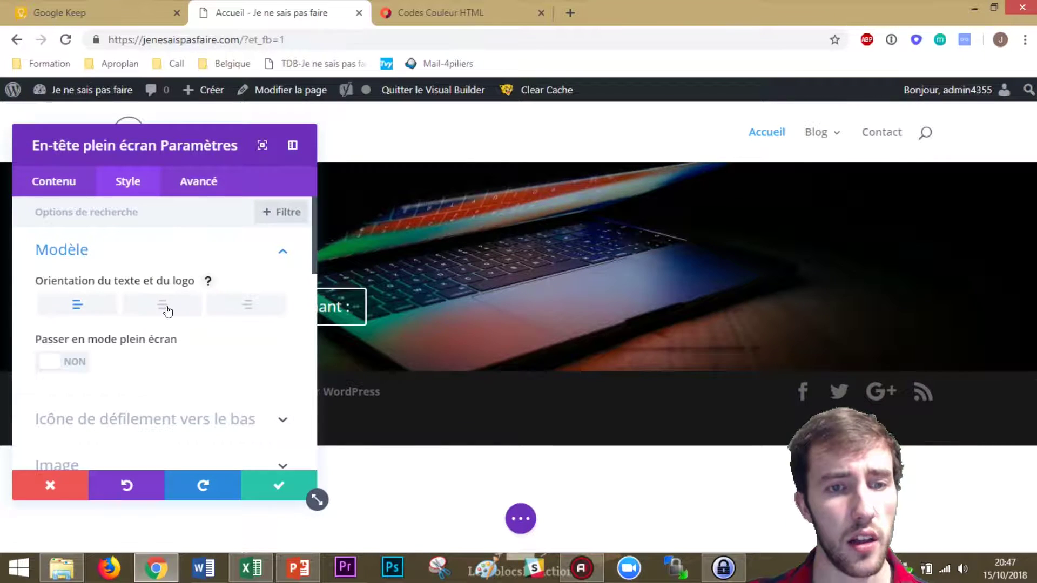
click(163, 306)
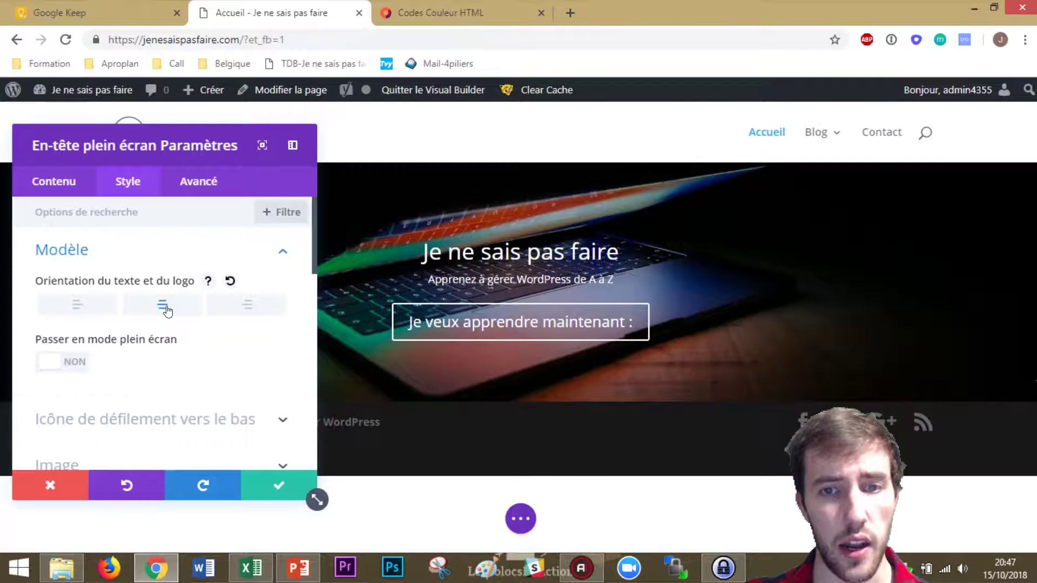
click(68, 362)
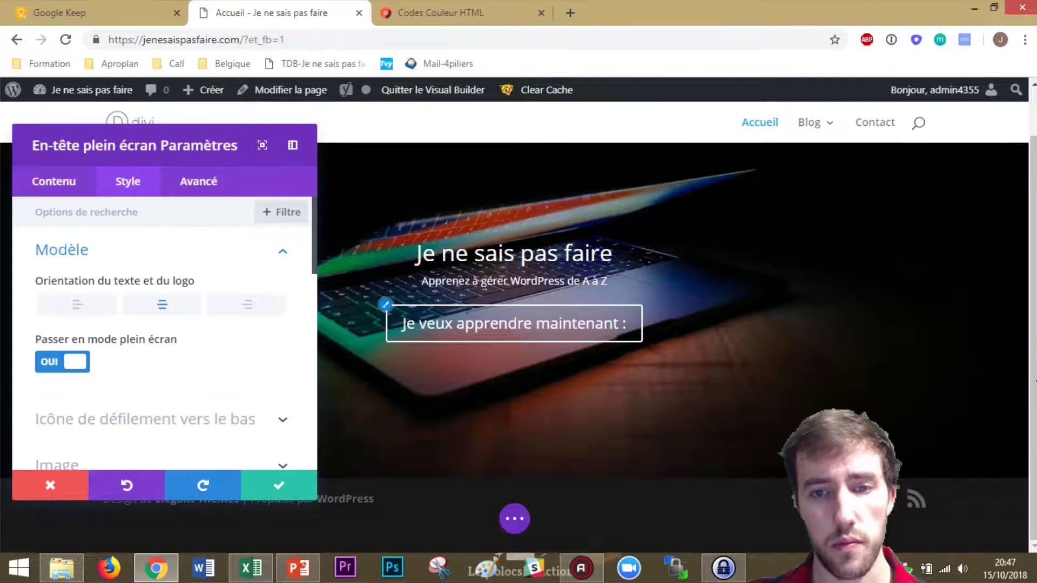
- Try showing the scroll-down button on the header
scroll(169, 339, down, 2)
click(137, 347)
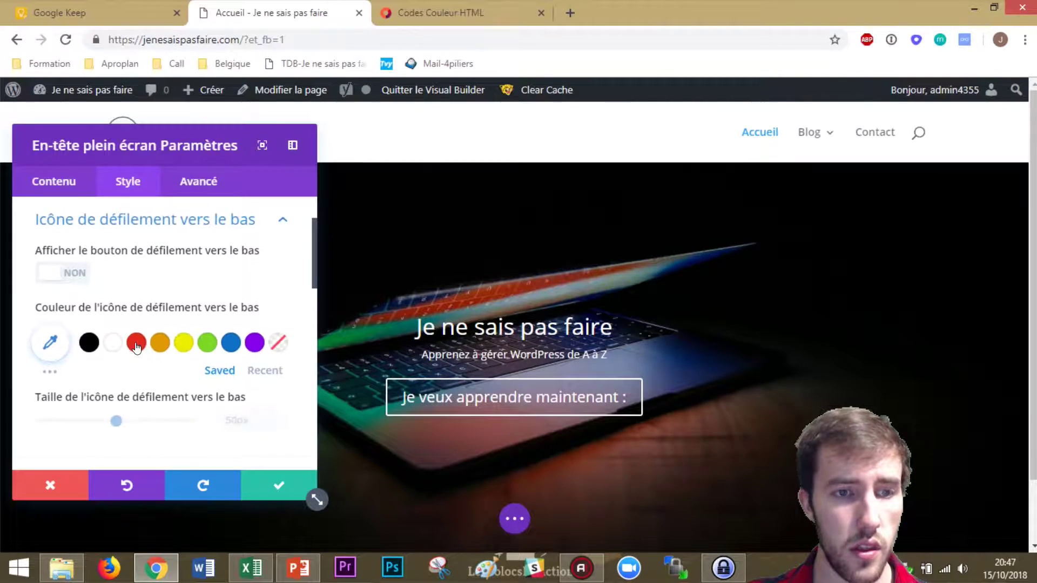
scroll(125, 309, up, 1)
click(67, 351)
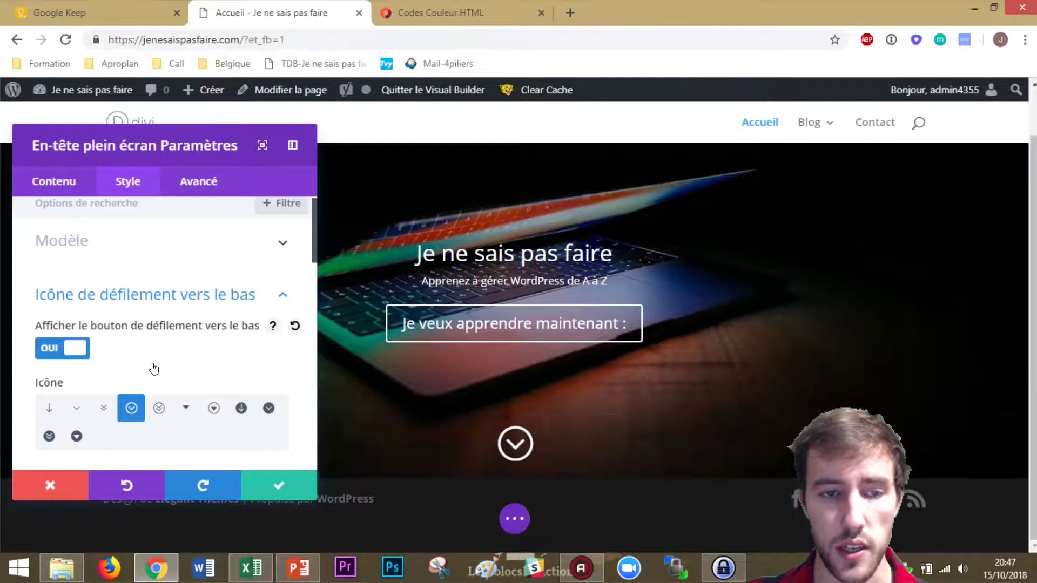
click(80, 347)
scroll(99, 339, down, 1)
click(86, 238)
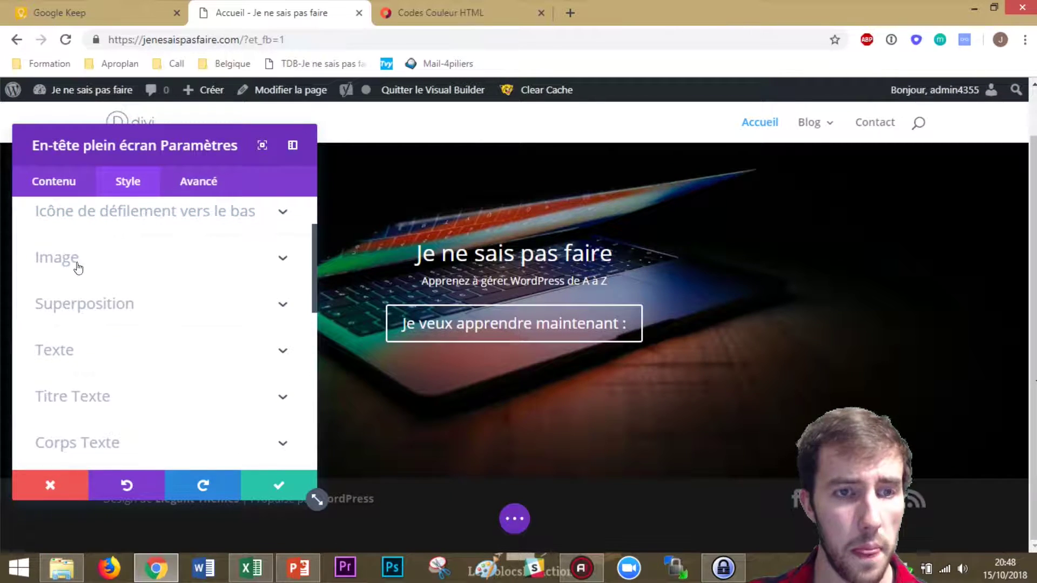
- Try white and red as the header's background overlay colour, and return the overlay to transparent
scroll(90, 316, down, 1)
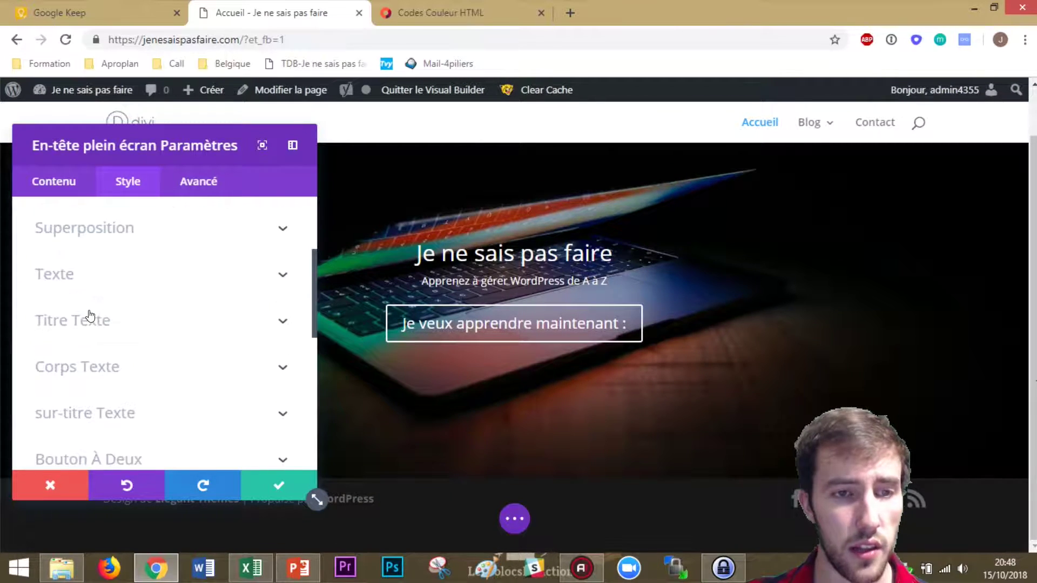
click(106, 231)
click(111, 286)
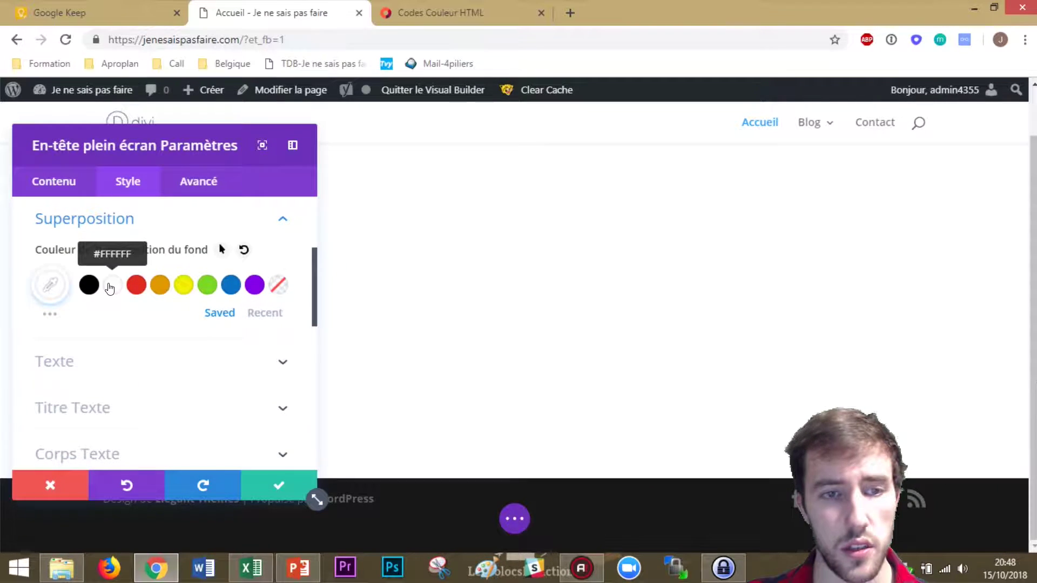
click(136, 285)
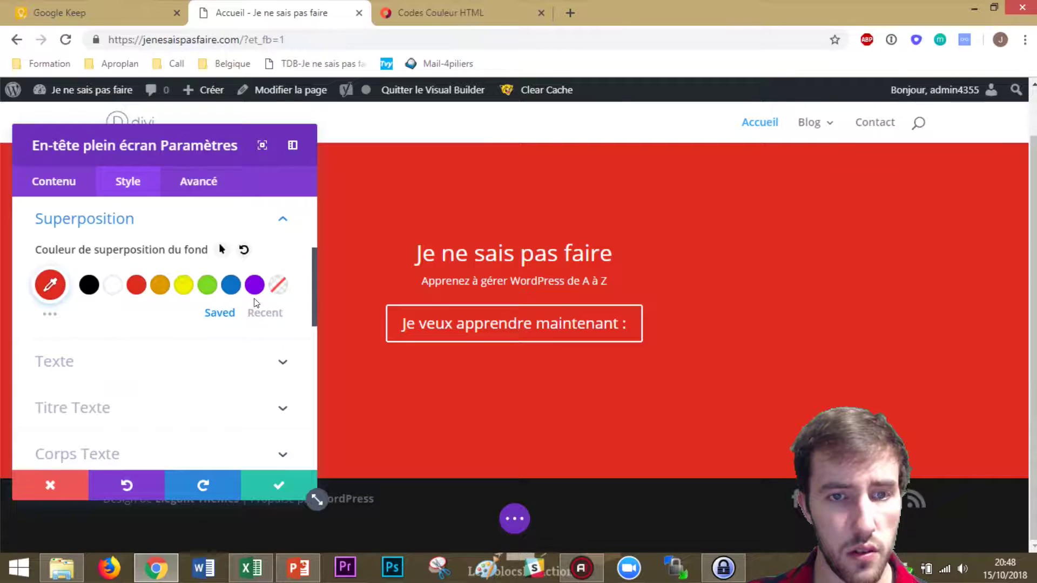
click(278, 283)
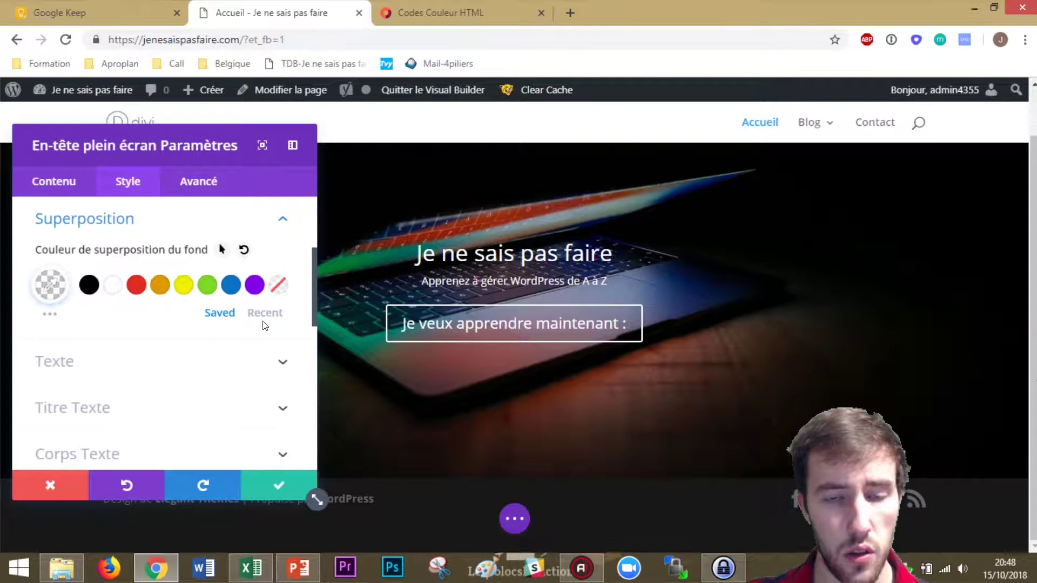
click(247, 285)
click(279, 285)
- Try the "Foncé" text colour on the header and switch it back to "Clair"
scroll(95, 266, down, 3)
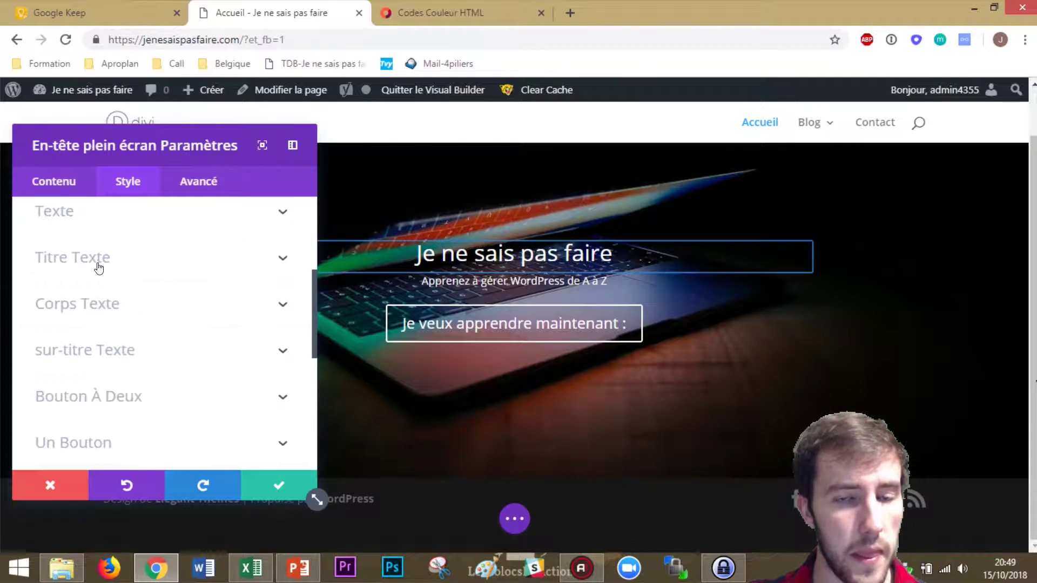
click(209, 218)
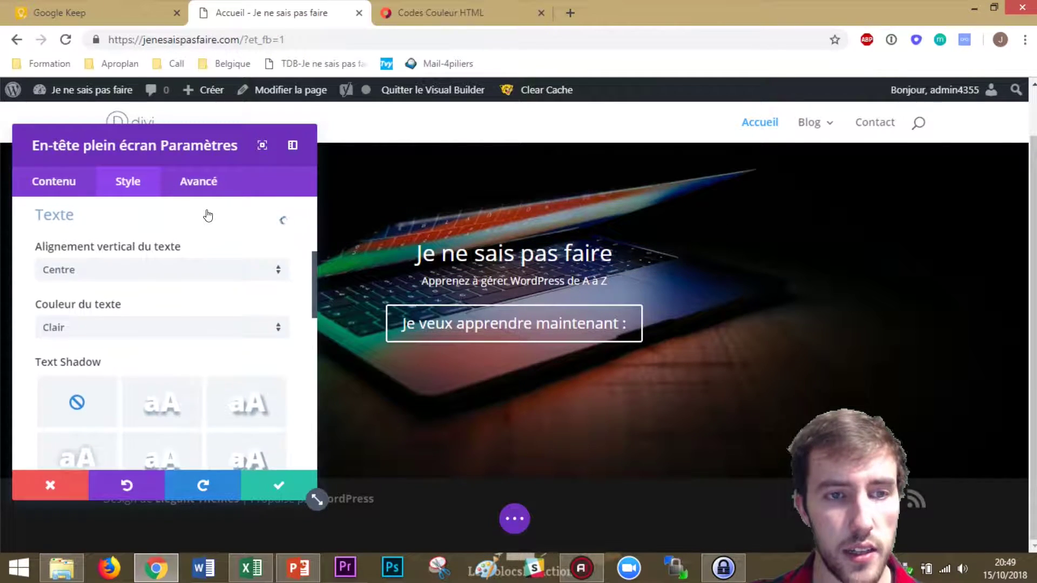
click(160, 334)
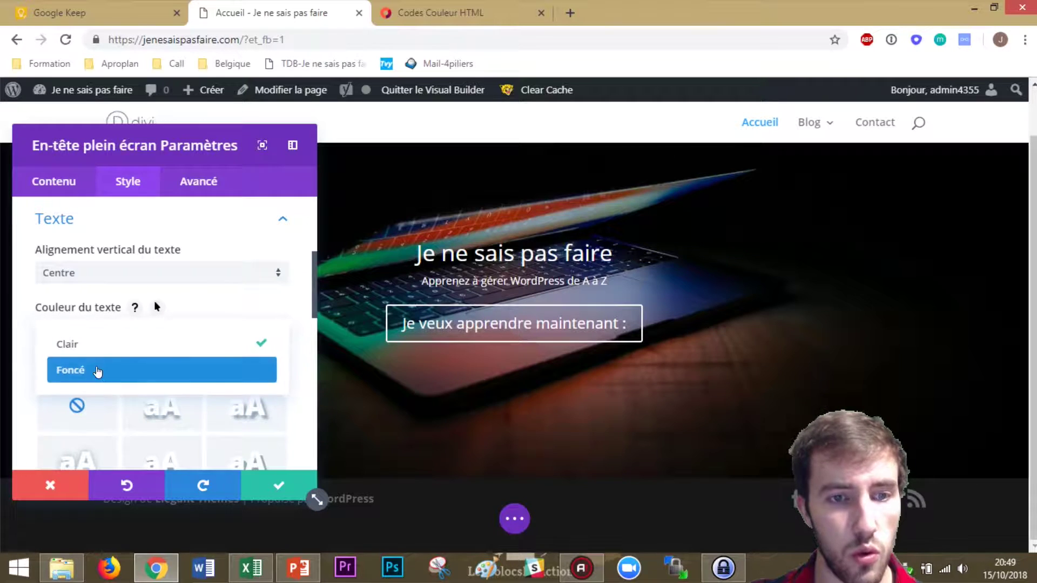
click(76, 372)
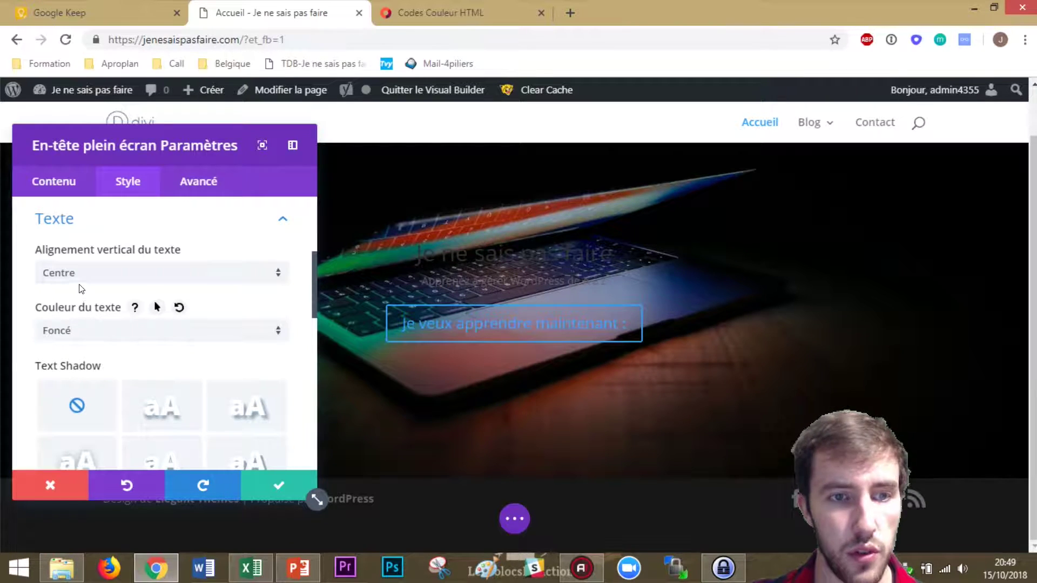
click(81, 333)
click(85, 345)
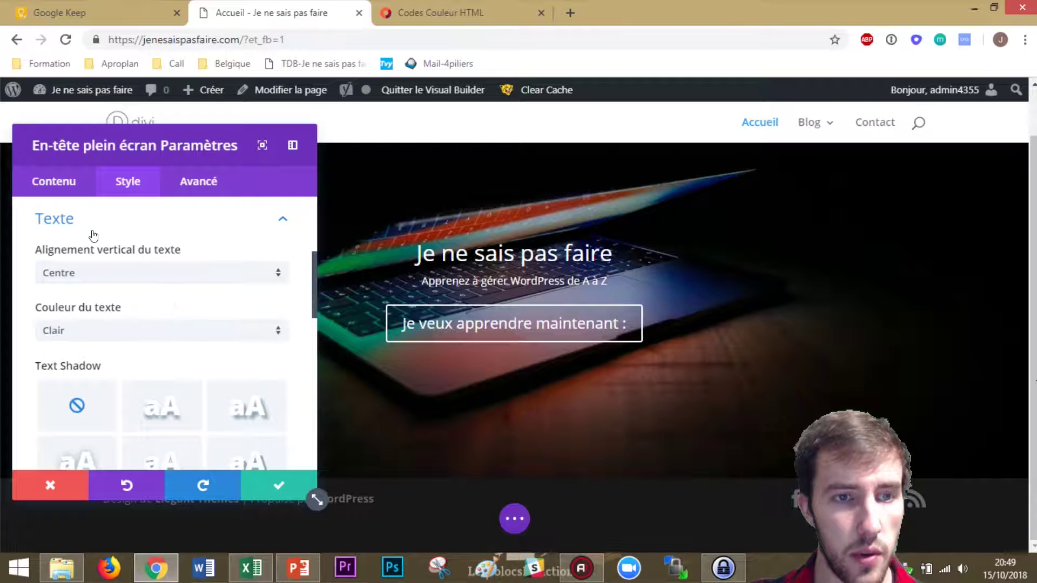
click(93, 229)
- Set the header title's font to Brawler
click(104, 275)
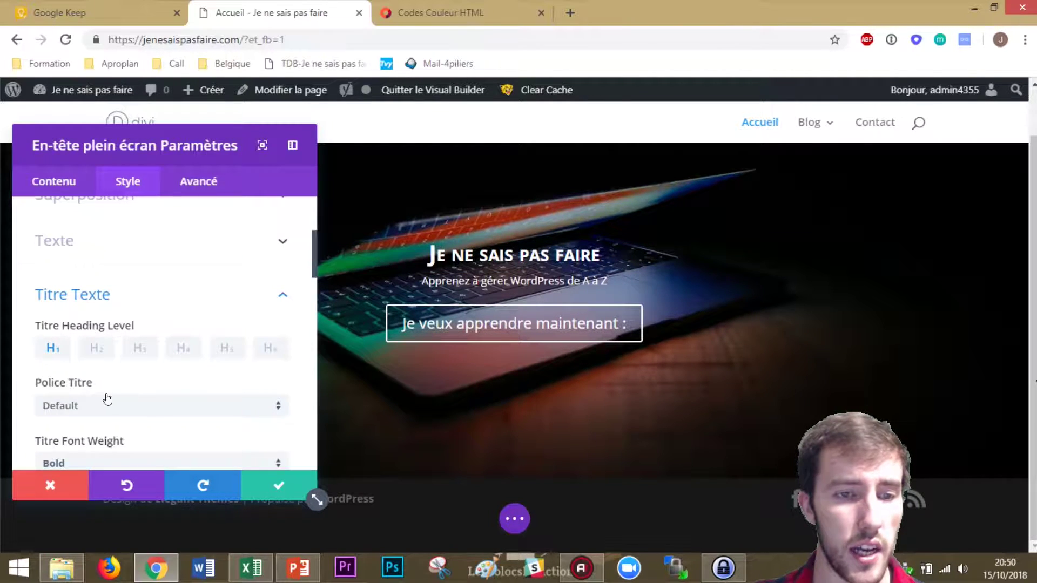
click(116, 413)
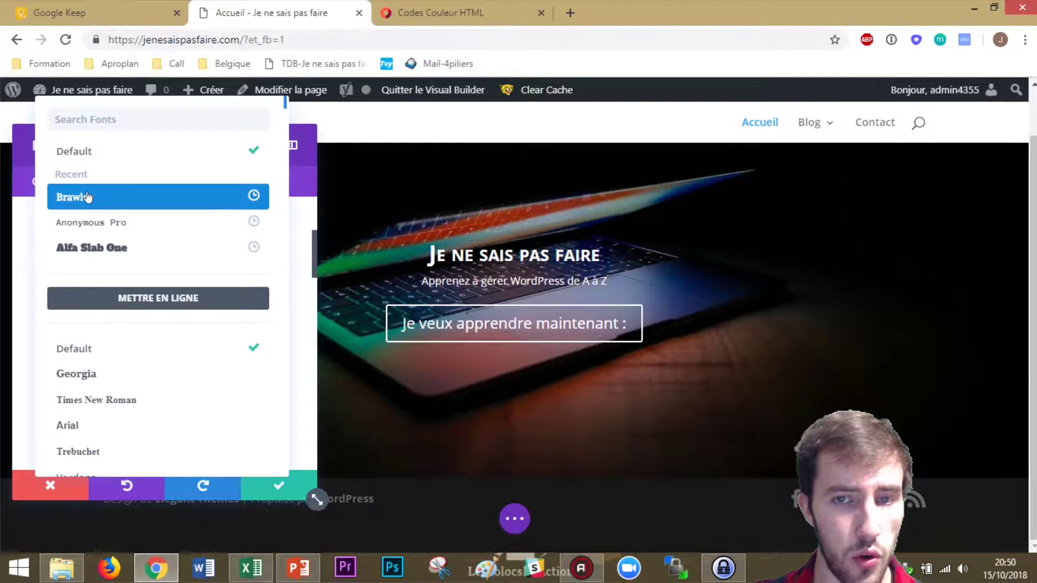
click(88, 196)
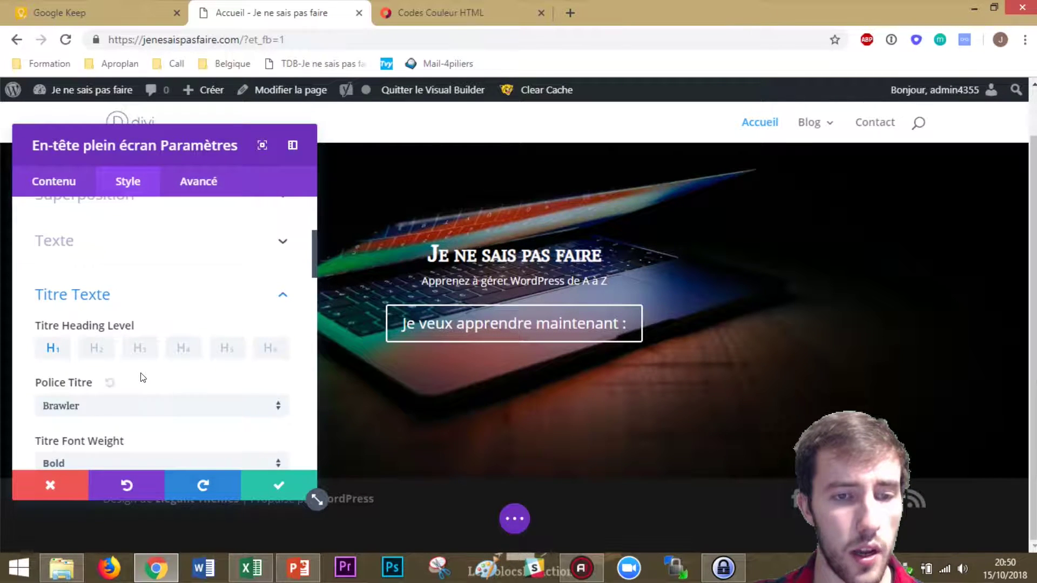
- Try the Normal font weight on the header title and return it to Bold
scroll(146, 362, down, 3)
click(54, 318)
click(87, 348)
click(92, 315)
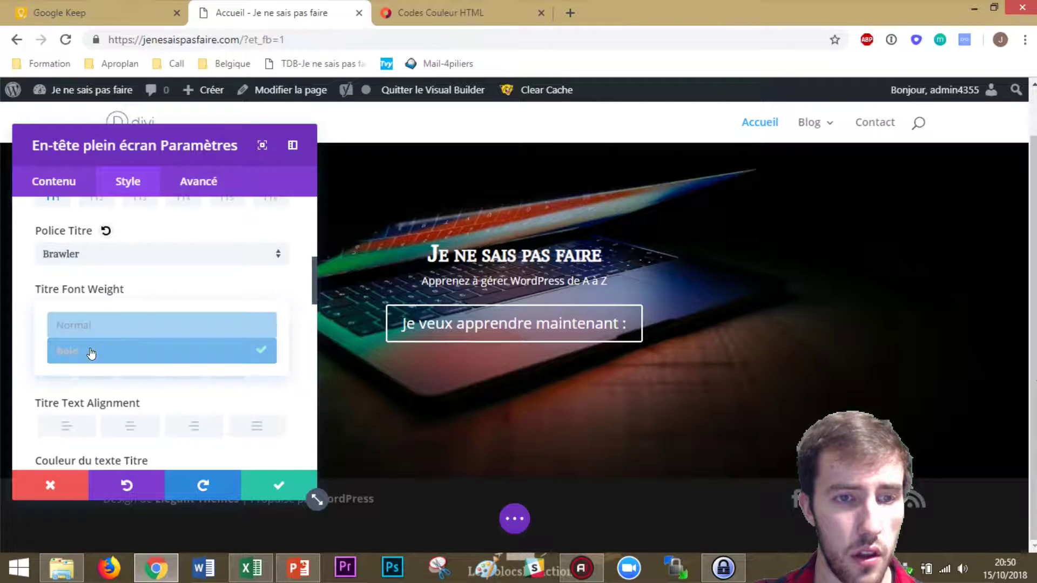
click(93, 326)
click(97, 319)
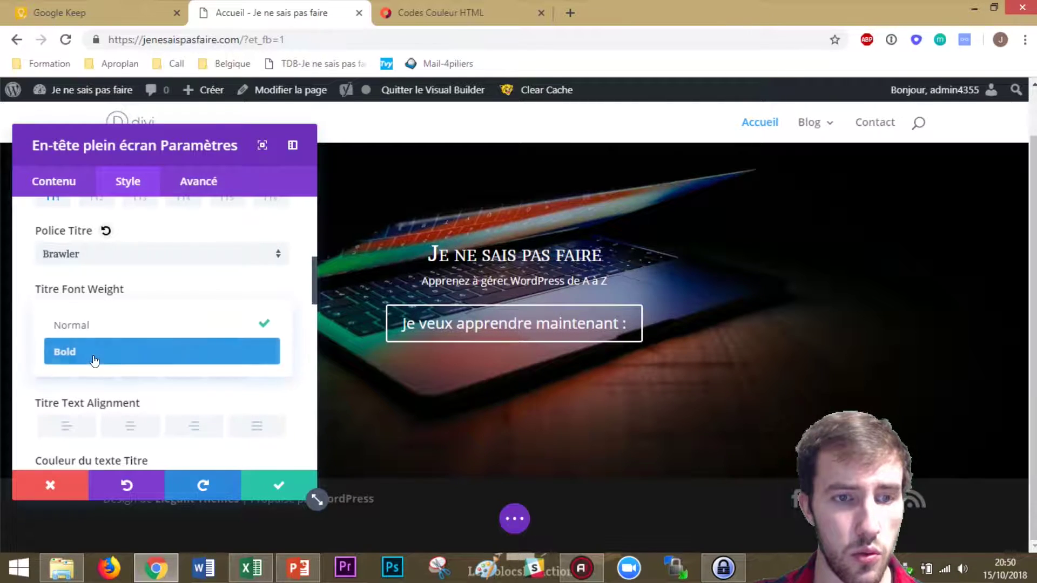
click(200, 362)
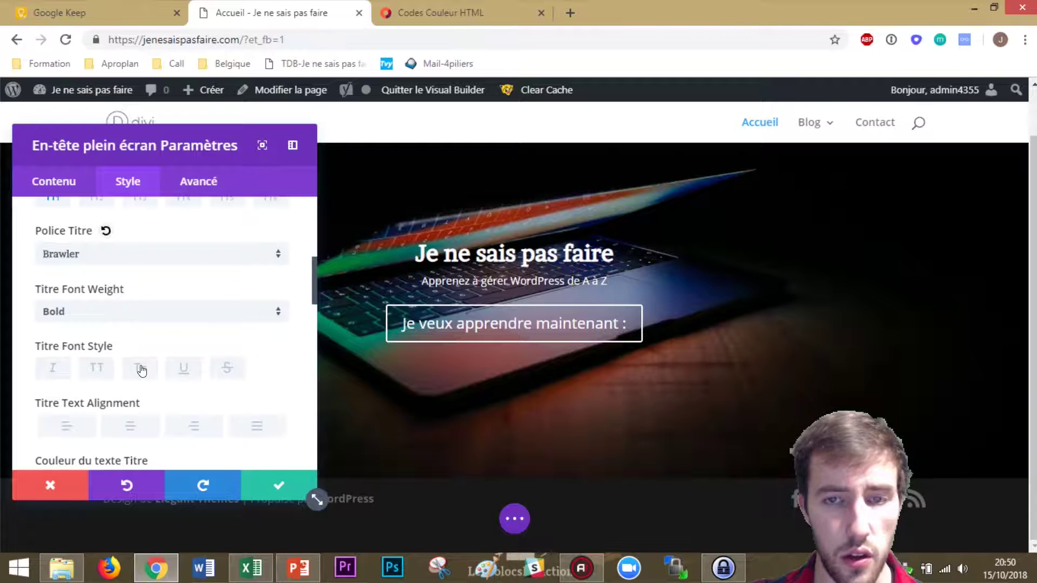
- Compare small caps with all caps (TT) on the header title and keep all caps as the font style
click(140, 369)
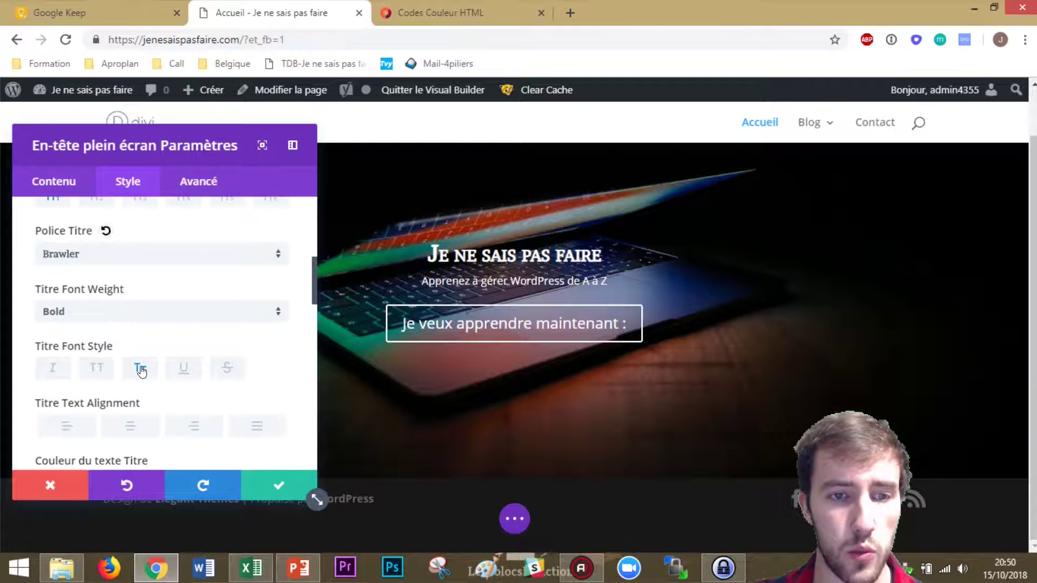
click(95, 369)
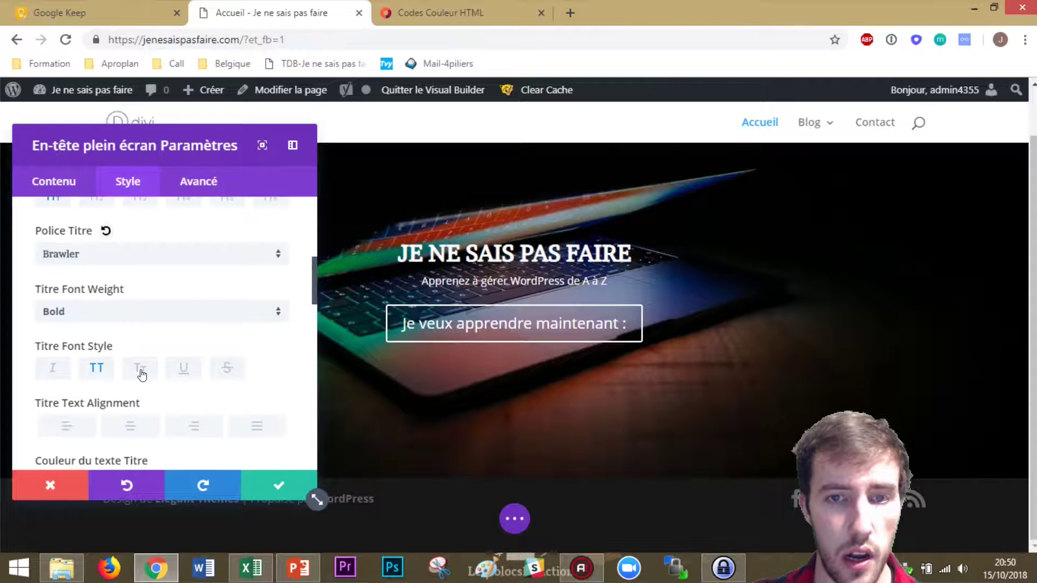
click(141, 375)
click(100, 371)
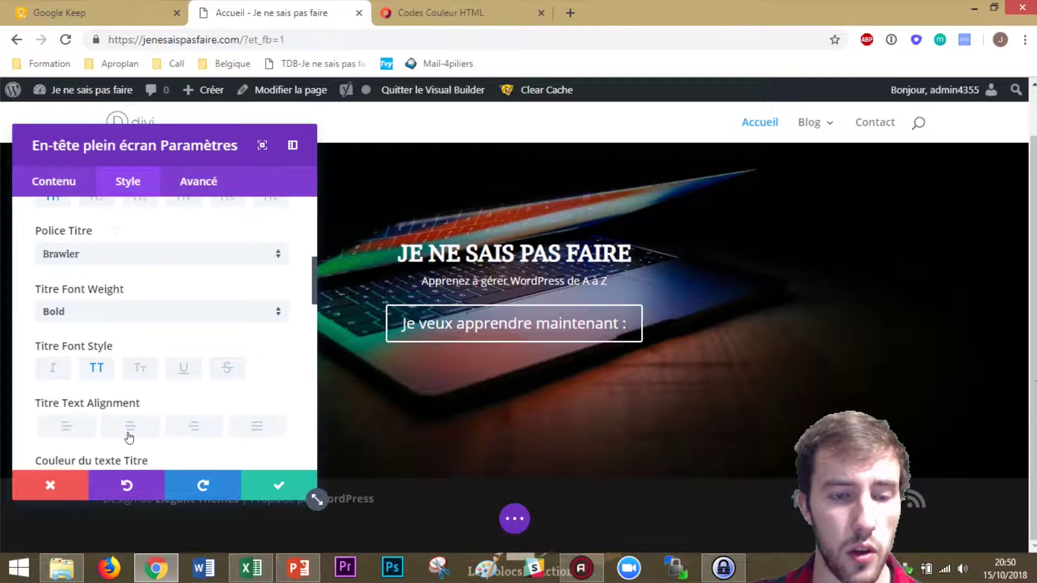
- Set the header title's text size to 80px
scroll(112, 370, down, 2)
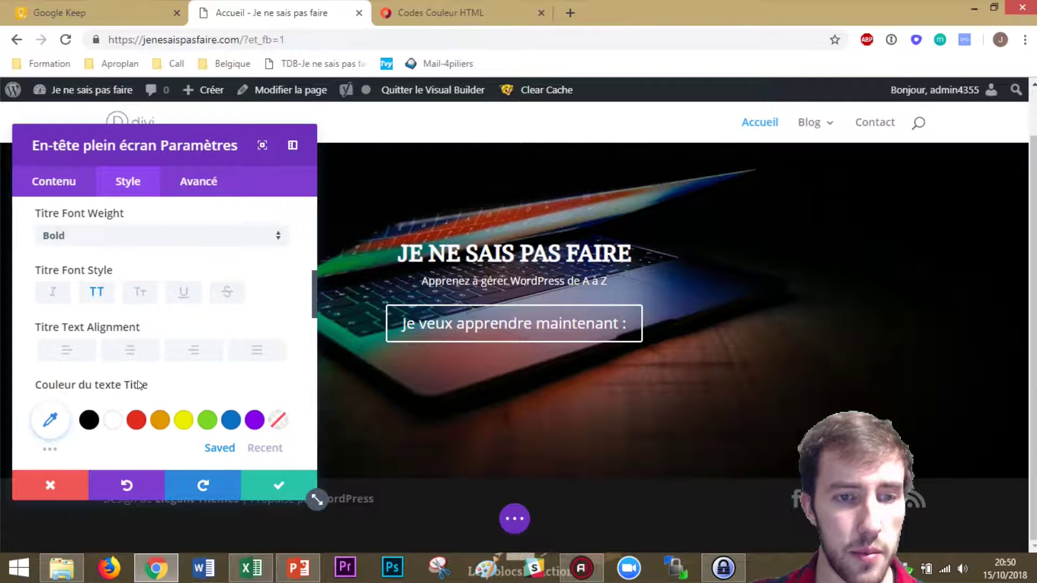
scroll(137, 383, down, 2)
scroll(135, 382, down, 3)
click(236, 350)
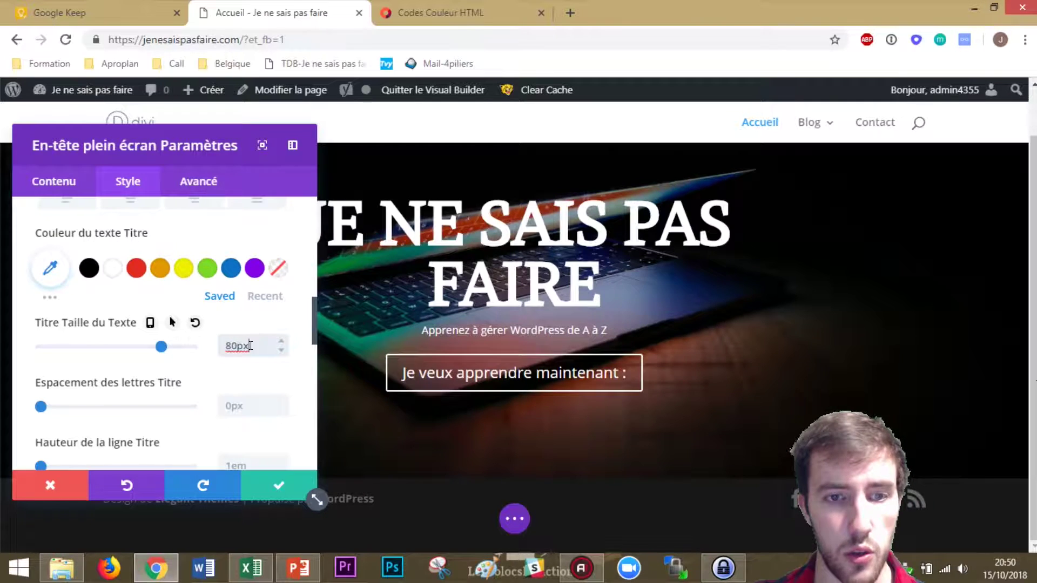
- Apply the centred blurred text shadow with 0.3em blur to the header title and colour it black
scroll(236, 407, down, 2)
scroll(210, 390, down, 1)
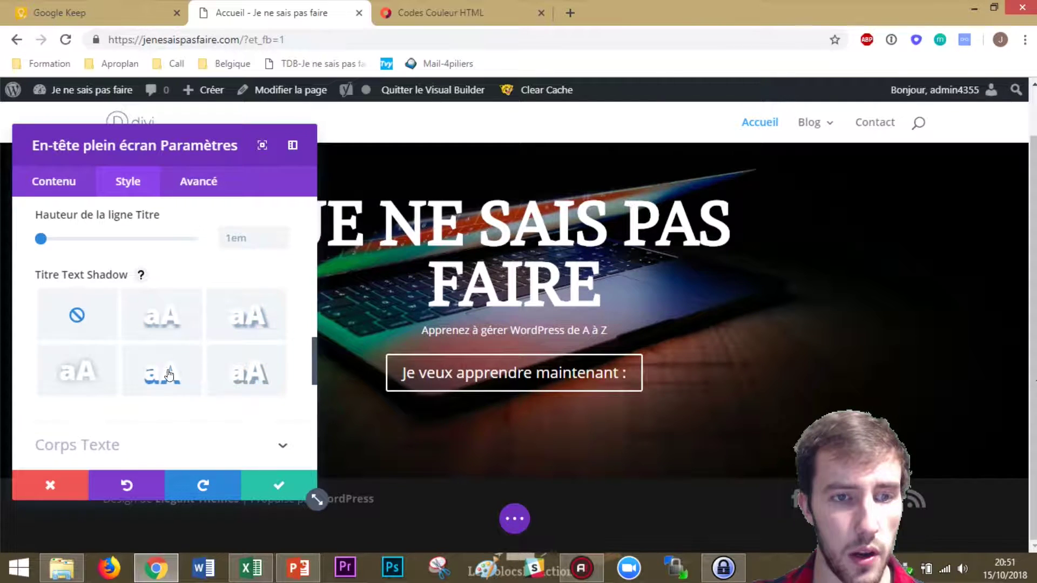
click(103, 375)
scroll(106, 377, down, 3)
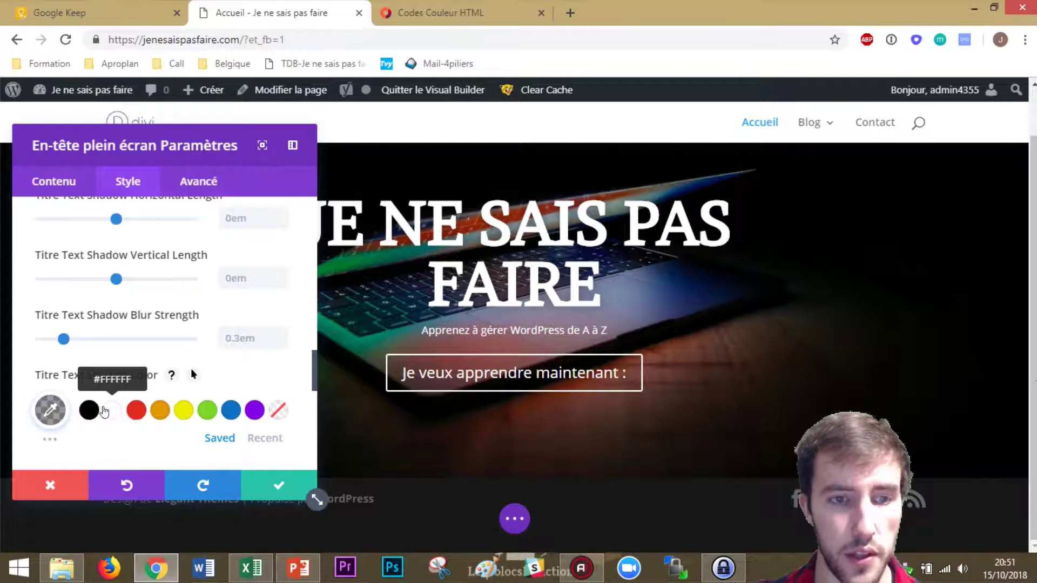
click(89, 410)
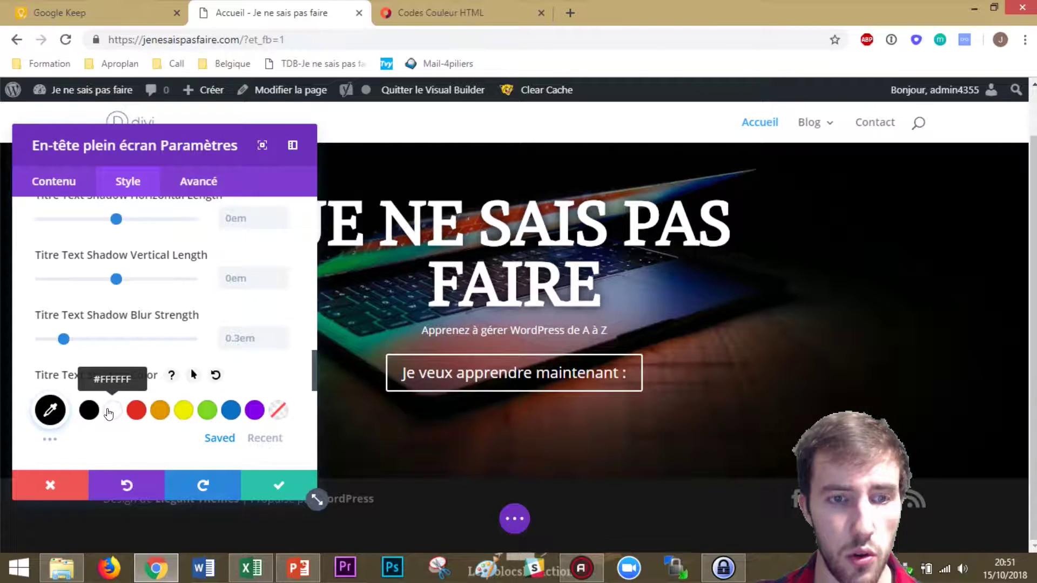
- Try red, orange, yellow and green as the title's shadow colour and return it to black
click(138, 413)
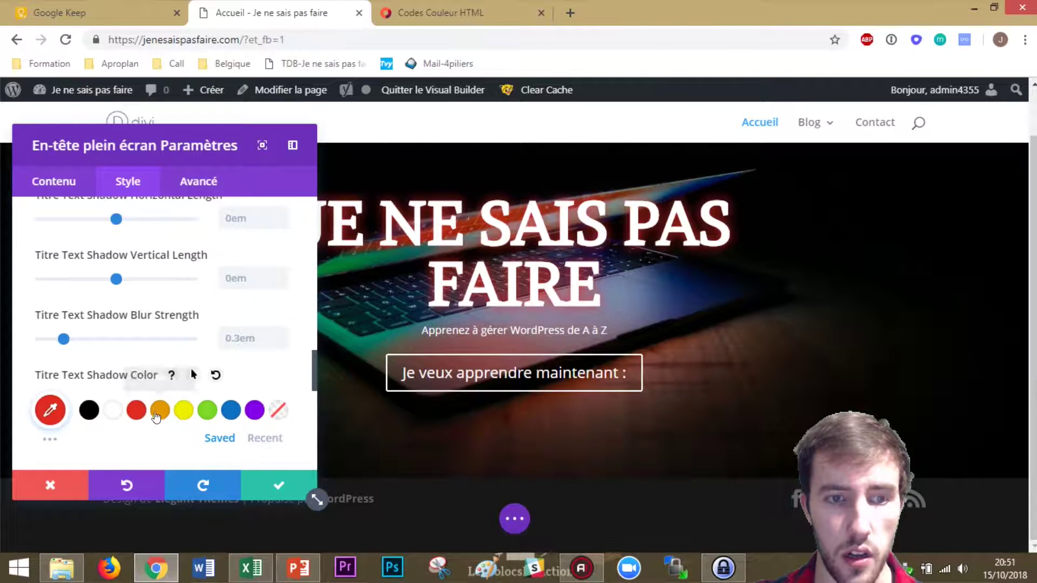
click(160, 410)
click(184, 410)
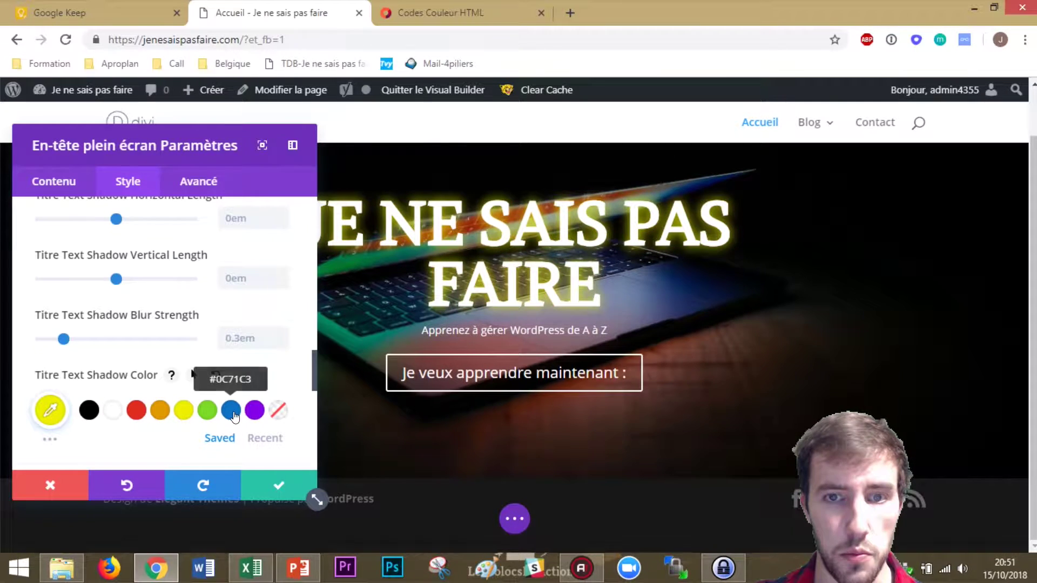
click(207, 410)
click(89, 409)
- Set the text size of the header's subtitle (sur-titre) to 30px, keeping its default font
scroll(86, 336, down, 3)
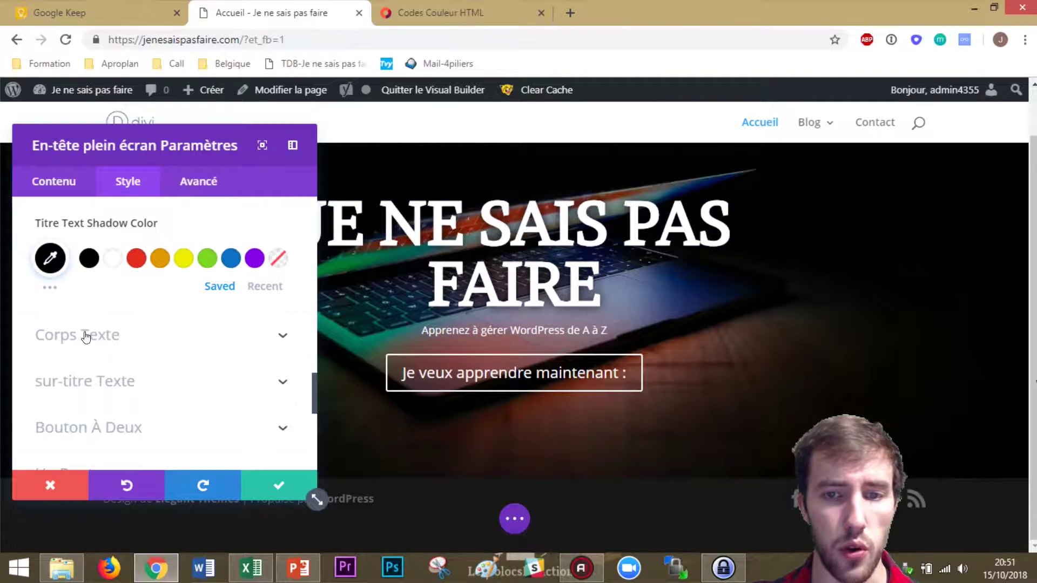
click(116, 382)
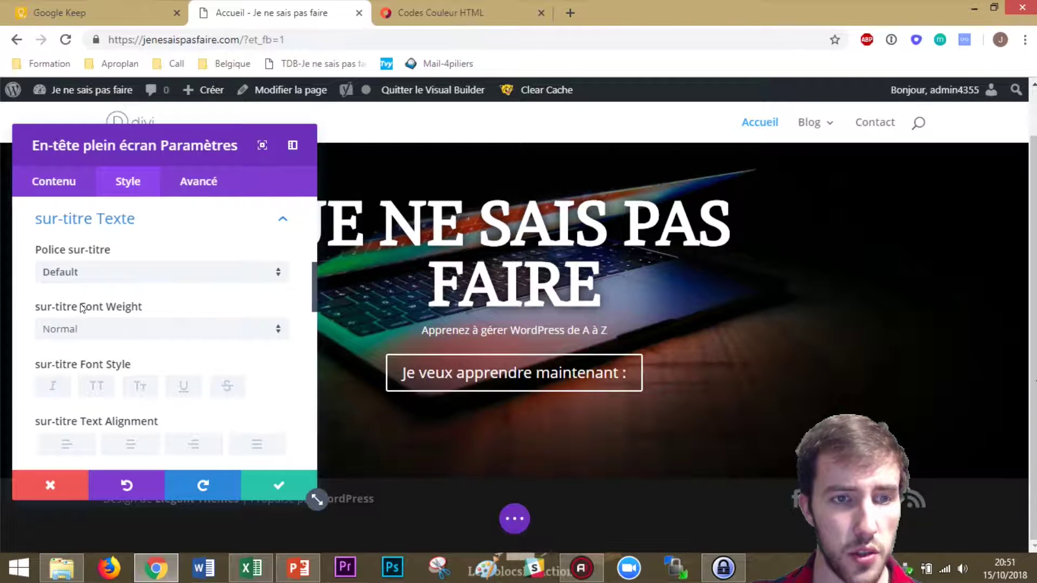
click(82, 280)
click(306, 284)
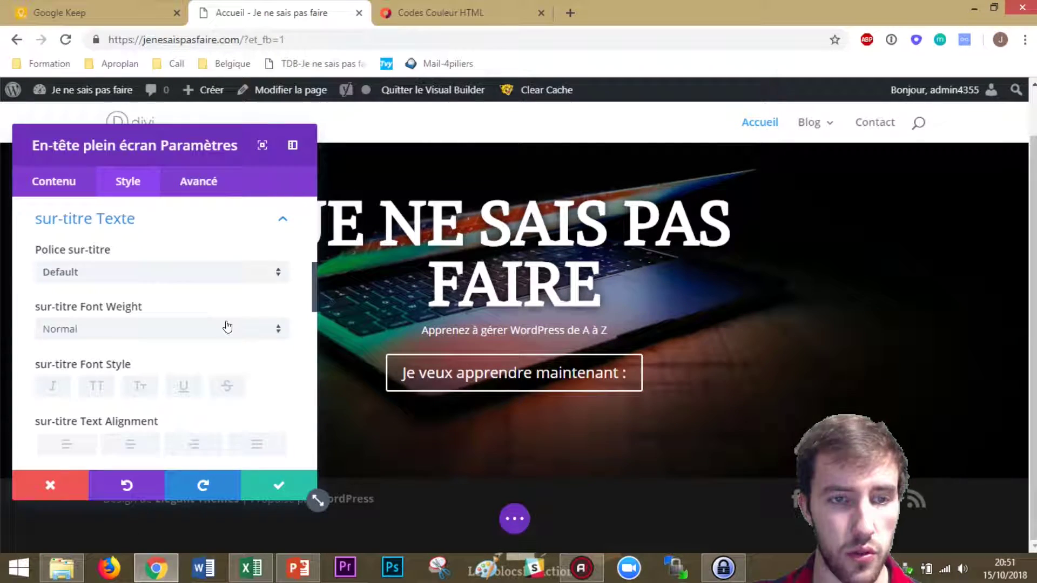
scroll(108, 324, down, 2)
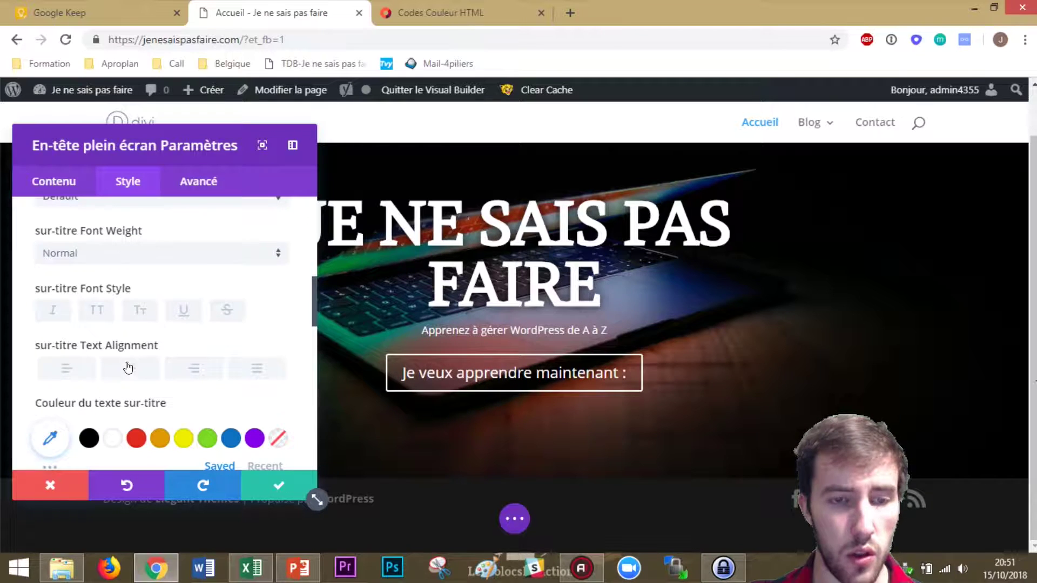
scroll(127, 378, down, 2)
scroll(125, 405, down, 4)
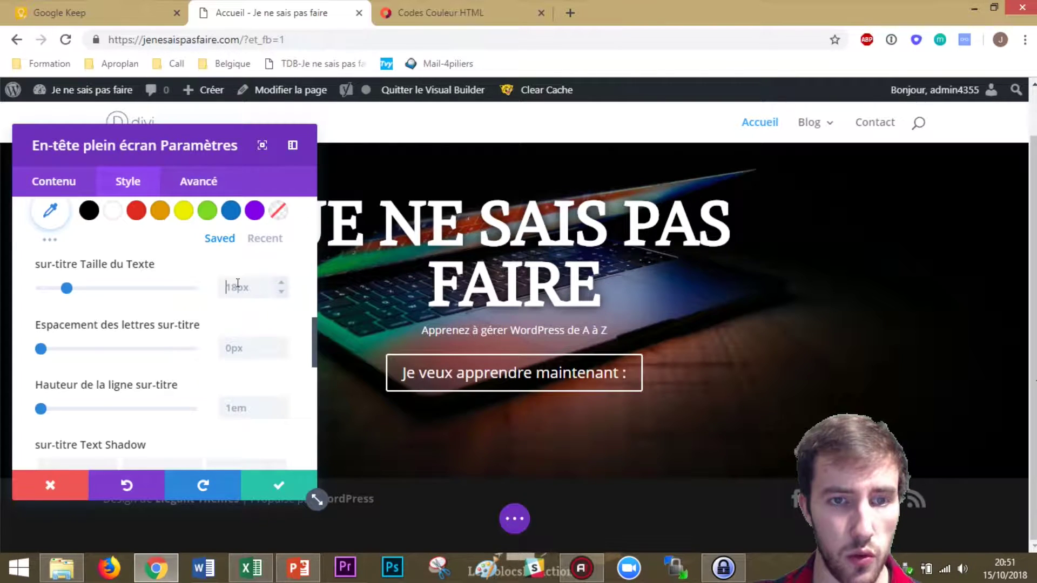
click(238, 283)
text(30)
- Give the subtitle a centred blurred text shadow in black with a blur strength of 0.1em
scroll(179, 351, down, 8)
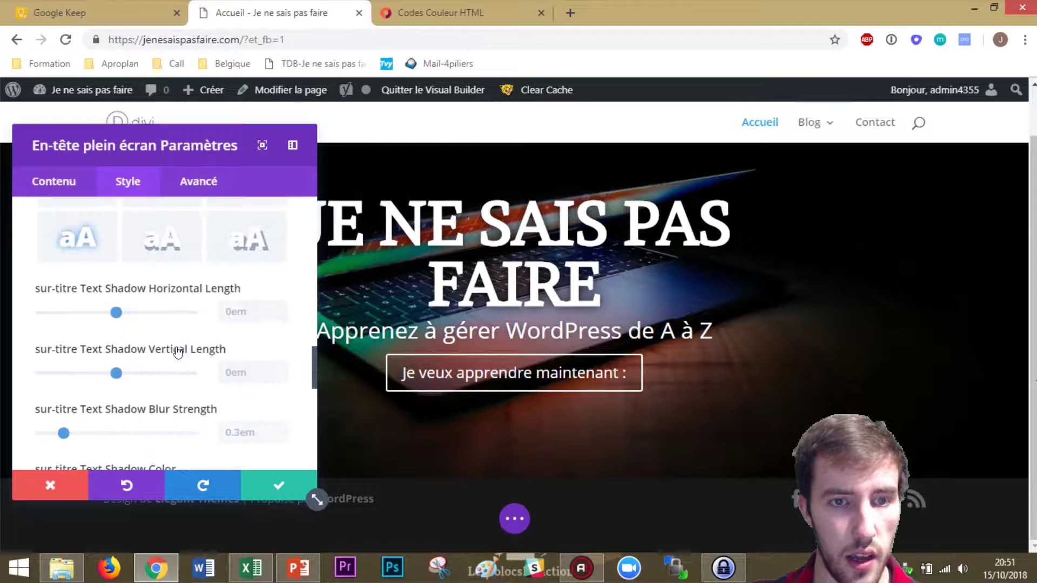
drag(71, 360, 48, 365)
click(96, 430)
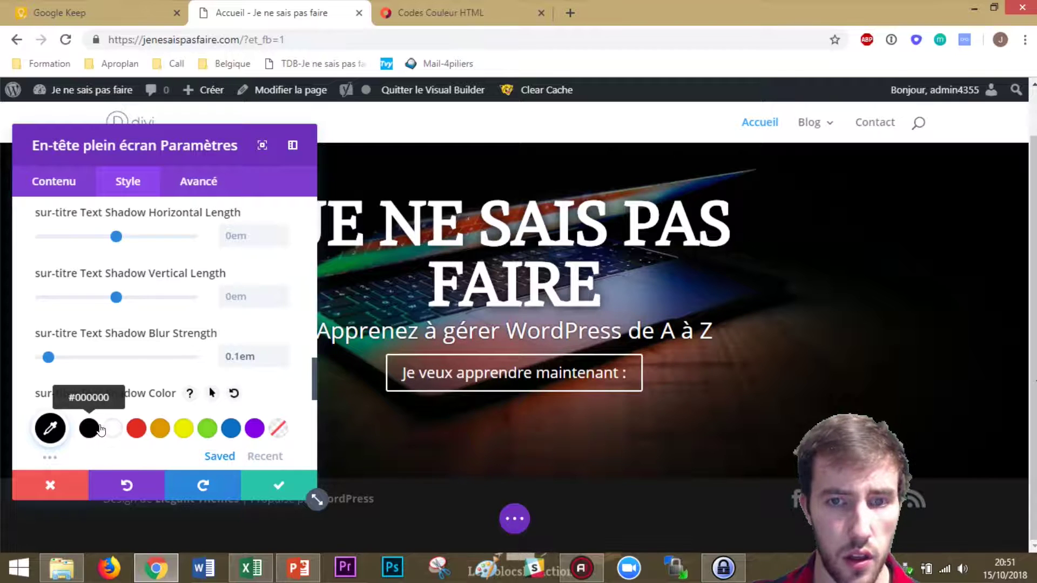
- Enable custom styles for the header's first button (Un Bouton) and set its text size to 25px
scroll(202, 382, down, 2)
click(143, 334)
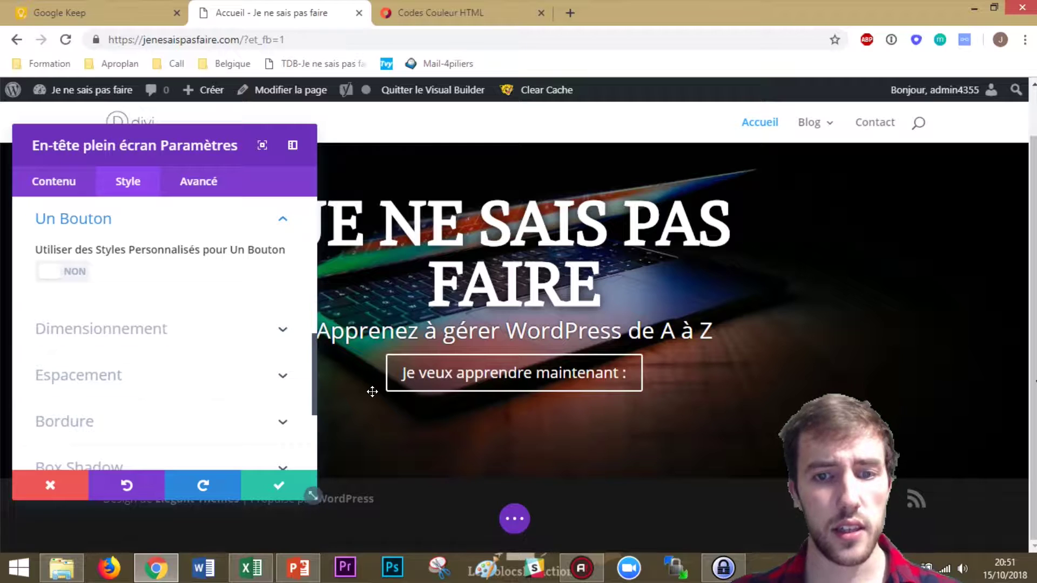
click(76, 271)
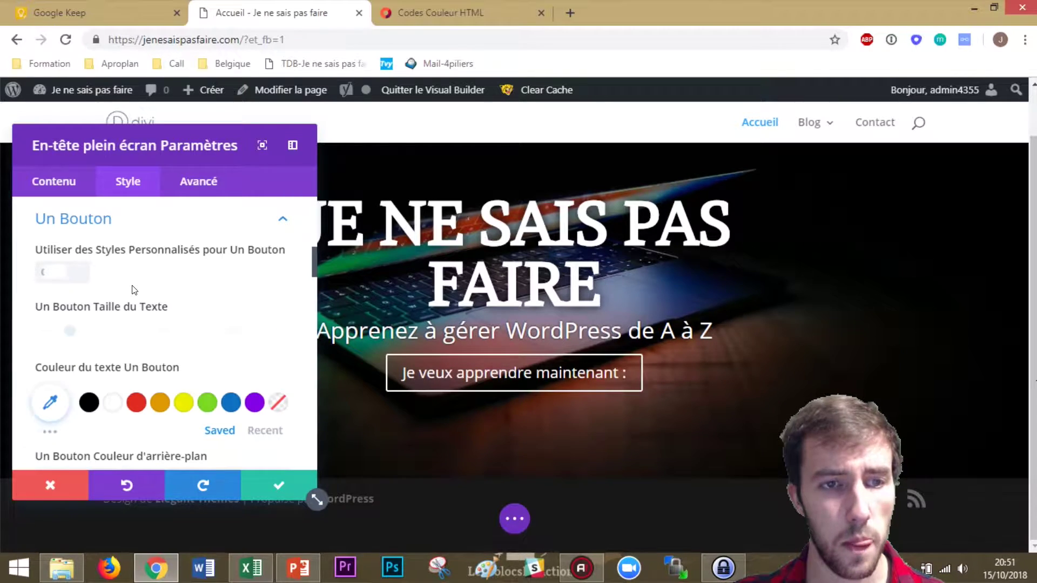
scroll(82, 299, down, 2)
click(225, 254)
text(25px)
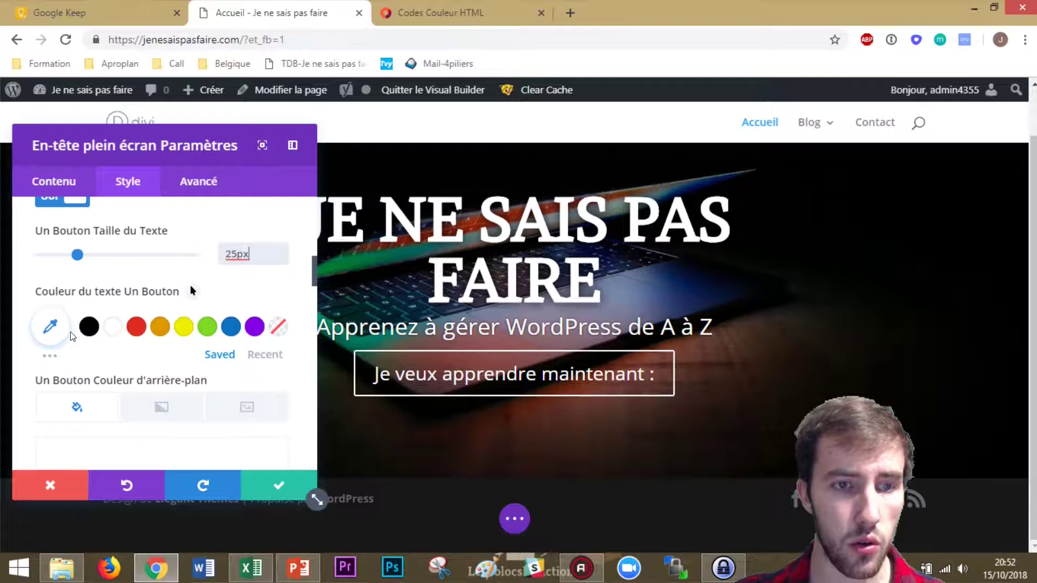
scroll(147, 309, down, 1)
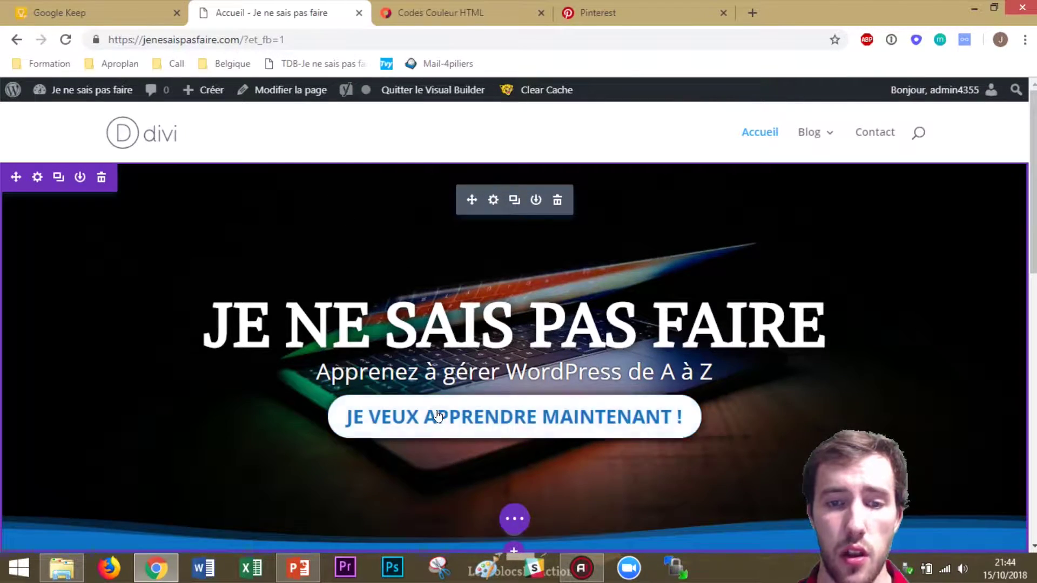
- Try inserting a Normal section without a row below the WordPress section, and delete it again
scroll(405, 405, down, 6)
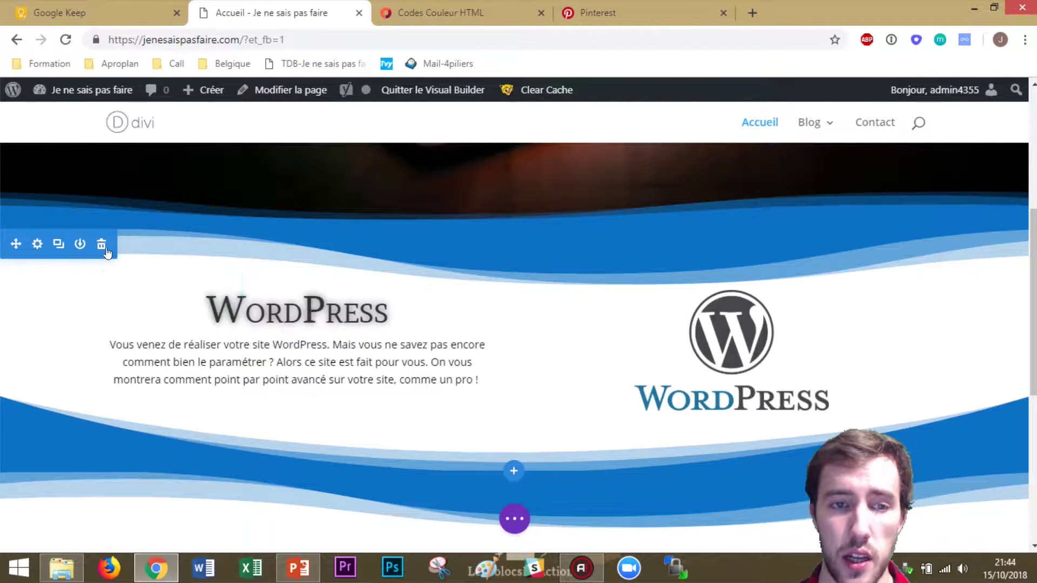
click(513, 470)
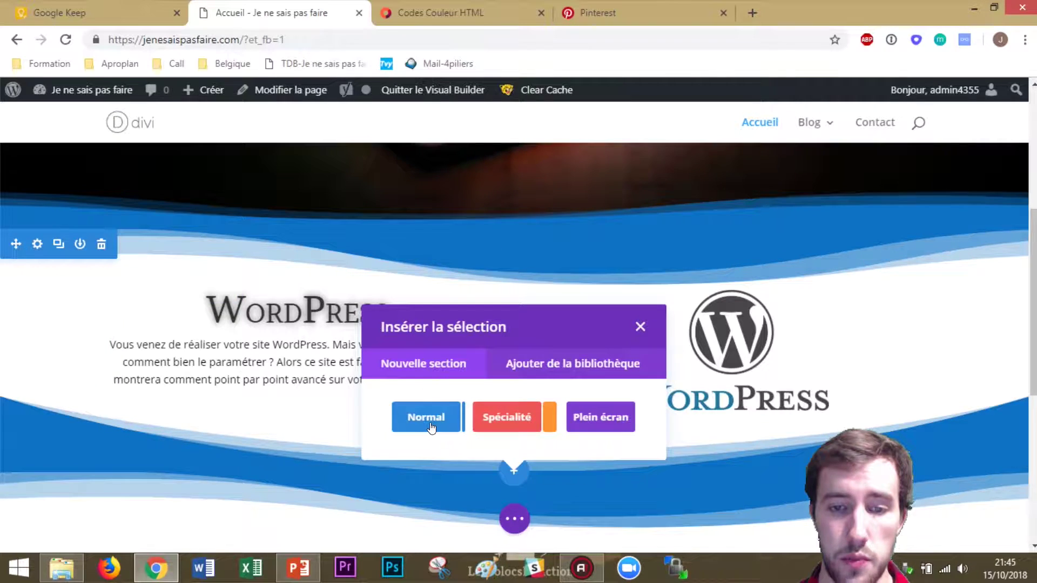
click(426, 420)
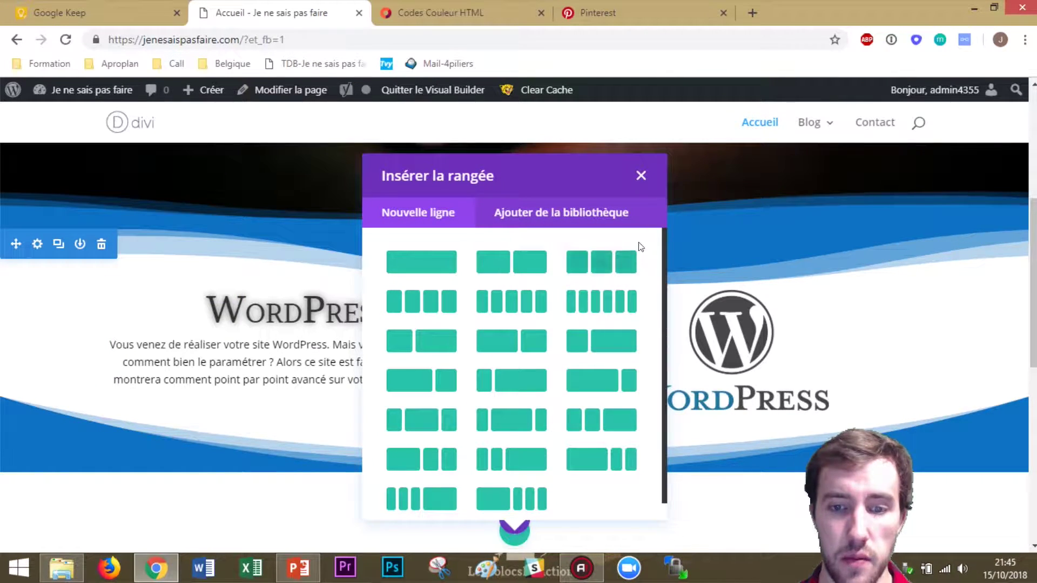
click(643, 177)
scroll(106, 398, down, 3)
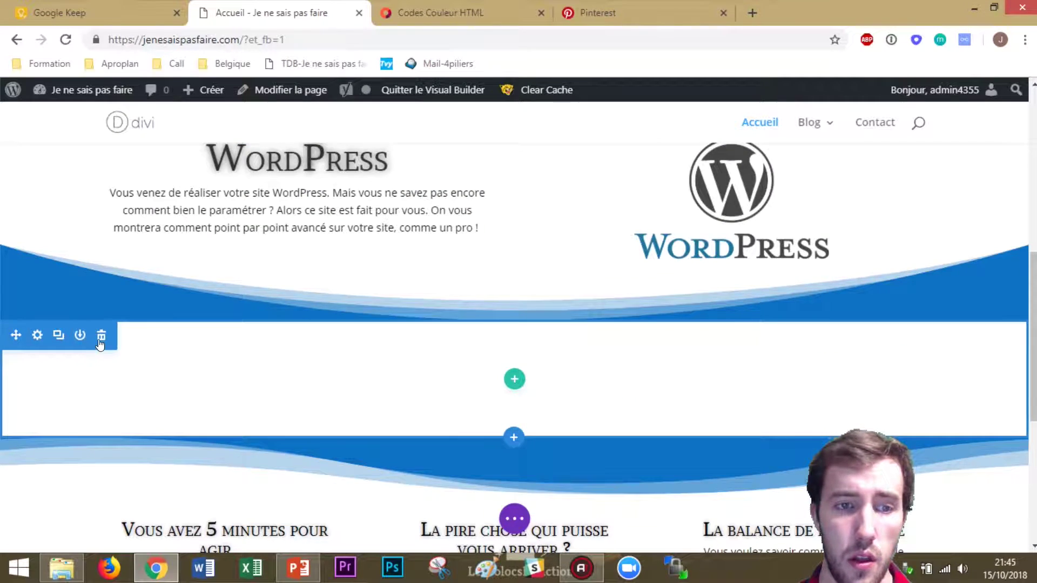
- Examine the divider styles and divider colour in the WordPress section's settings
scroll(97, 340, up, 3)
click(36, 323)
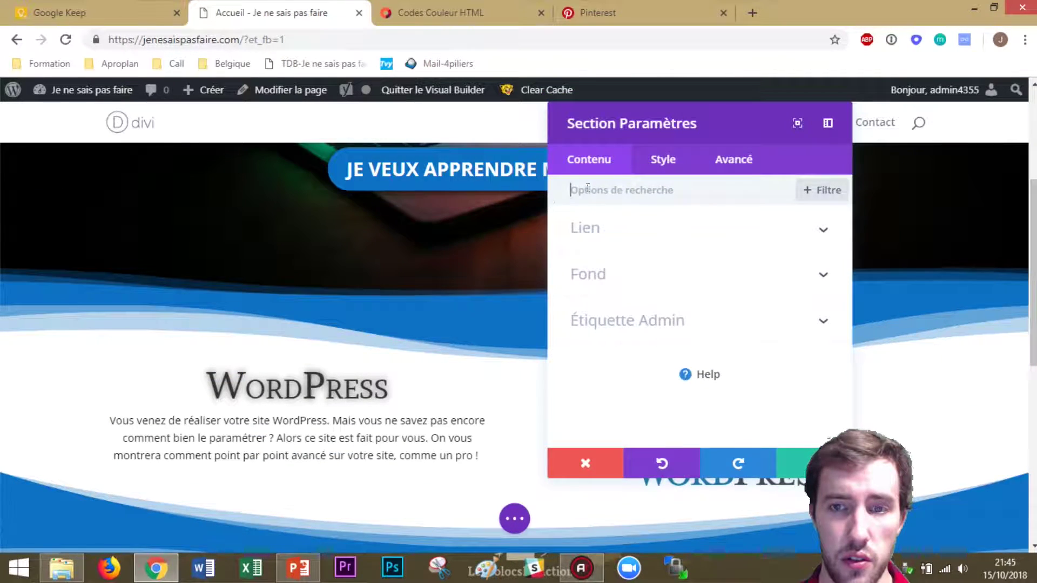
click(640, 160)
click(635, 321)
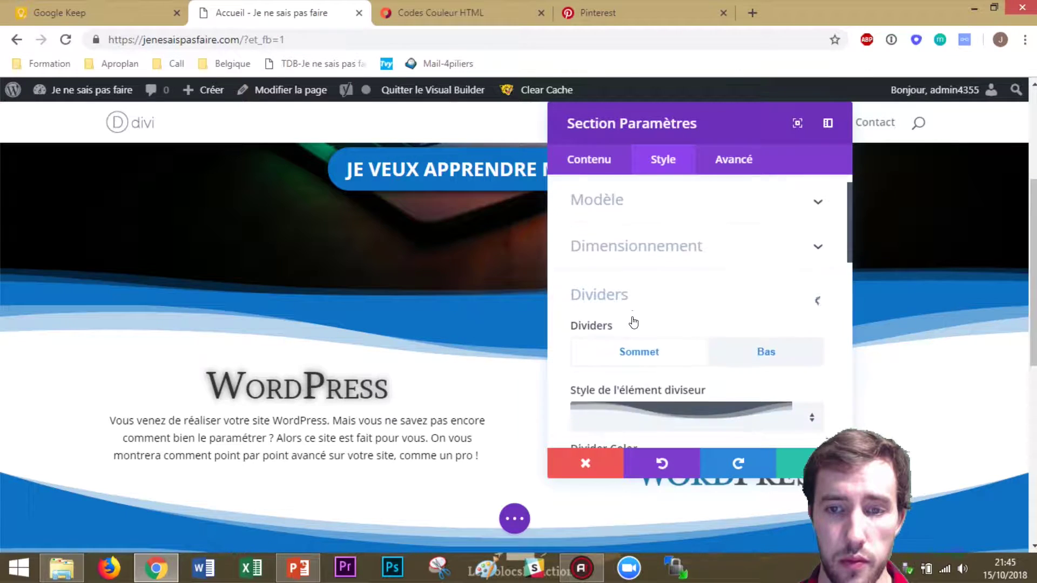
click(697, 317)
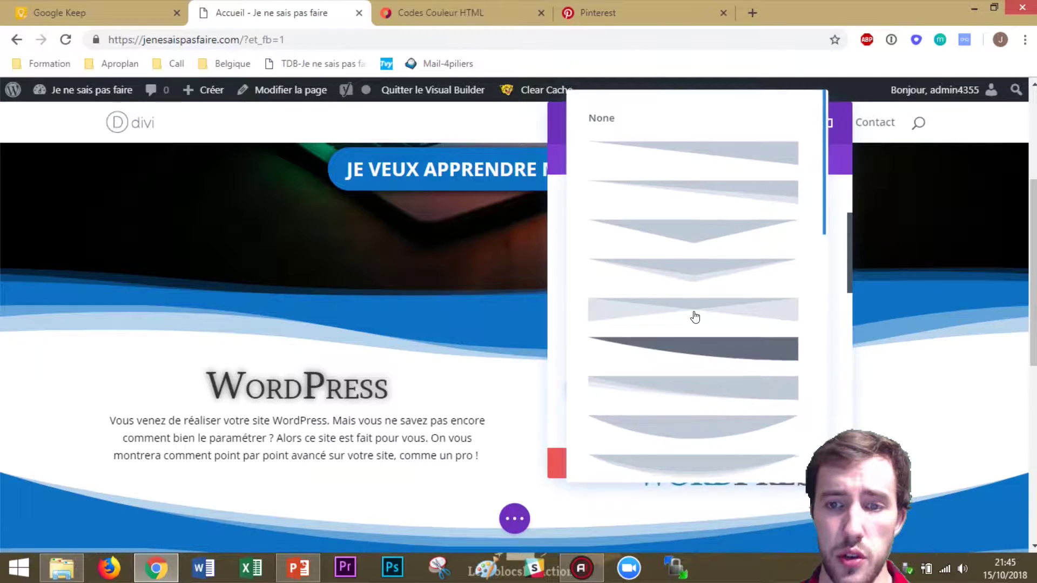
click(832, 163)
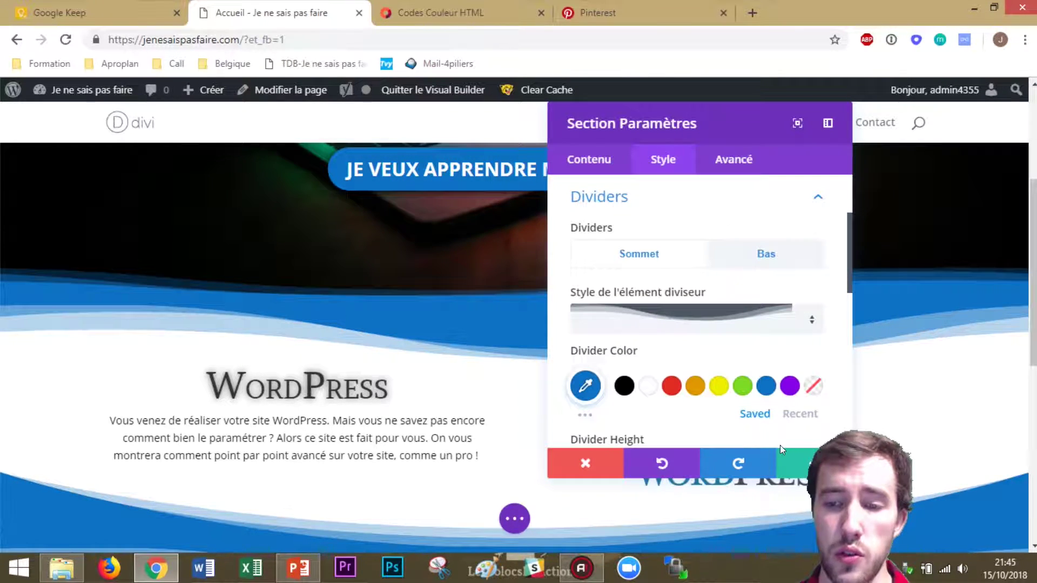
click(794, 463)
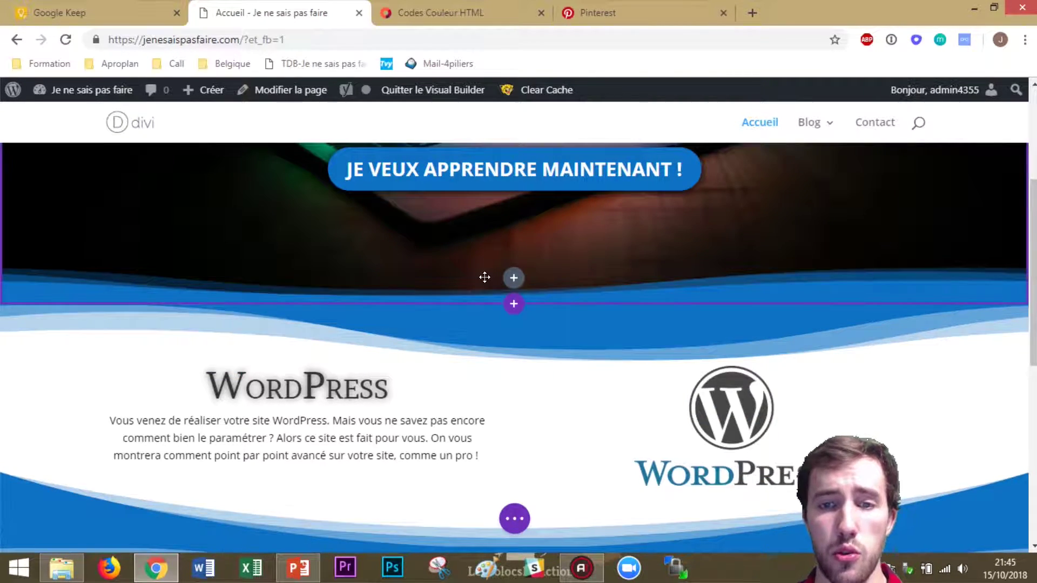
scroll(484, 281, up, 5)
scroll(475, 305, down, 2)
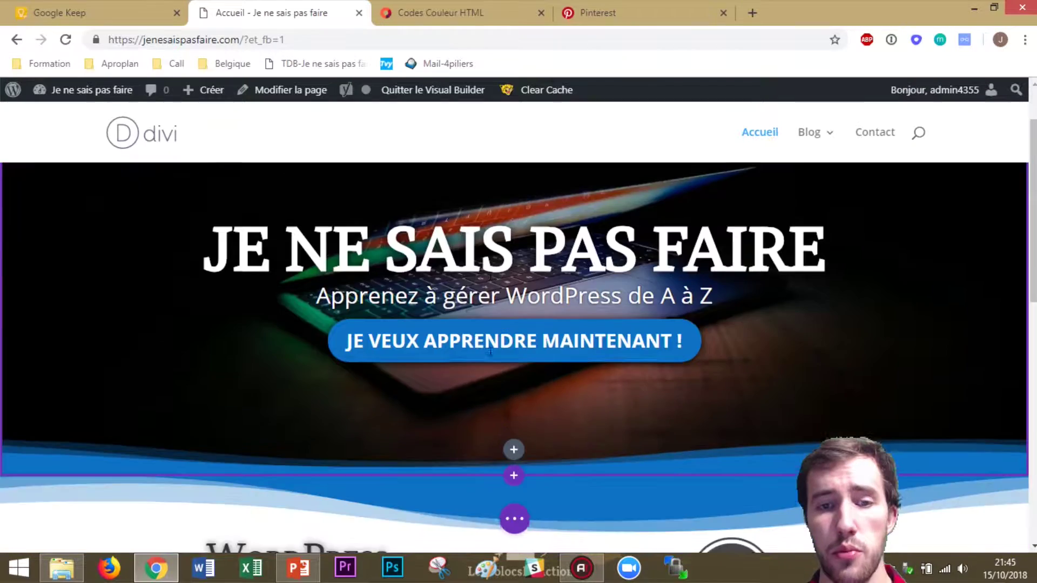
scroll(496, 326, up, 2)
scroll(495, 326, down, 8)
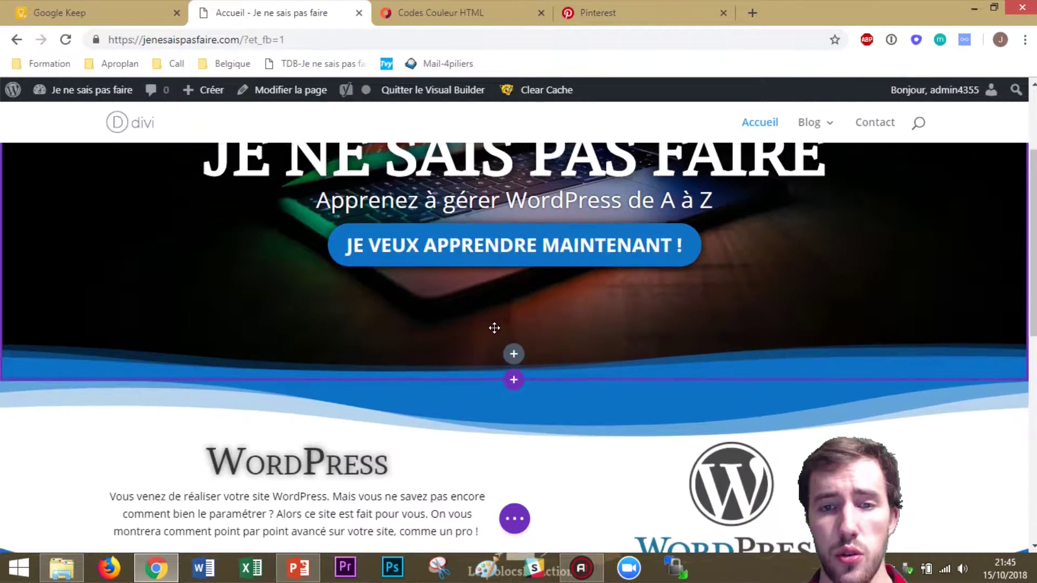
- Review the home page from the fullscreen header through the WordPress section down to the blog article grid and back up
scroll(486, 338, up, 7)
scroll(526, 329, up, 2)
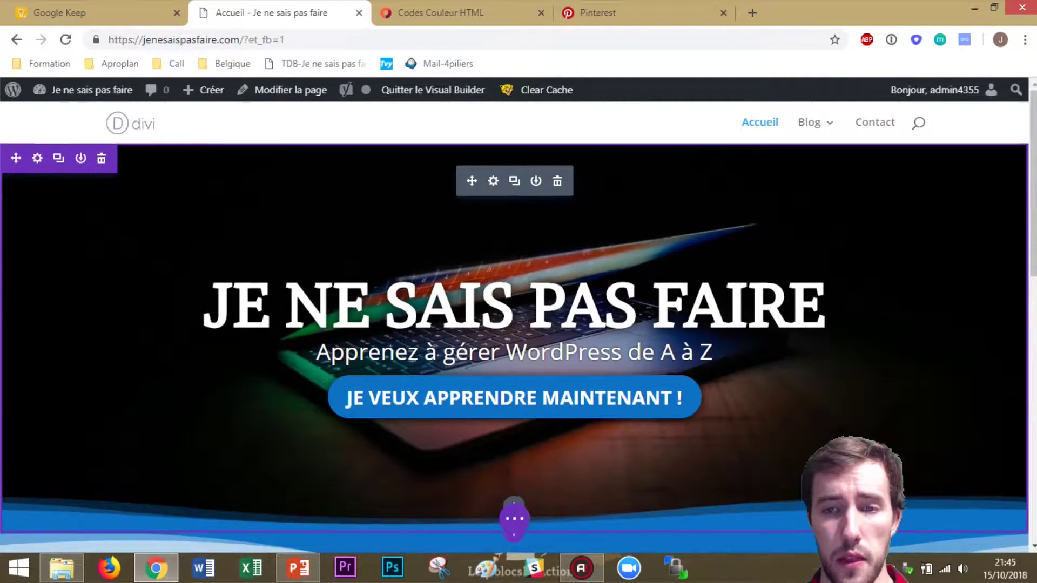
scroll(475, 291, down, 2)
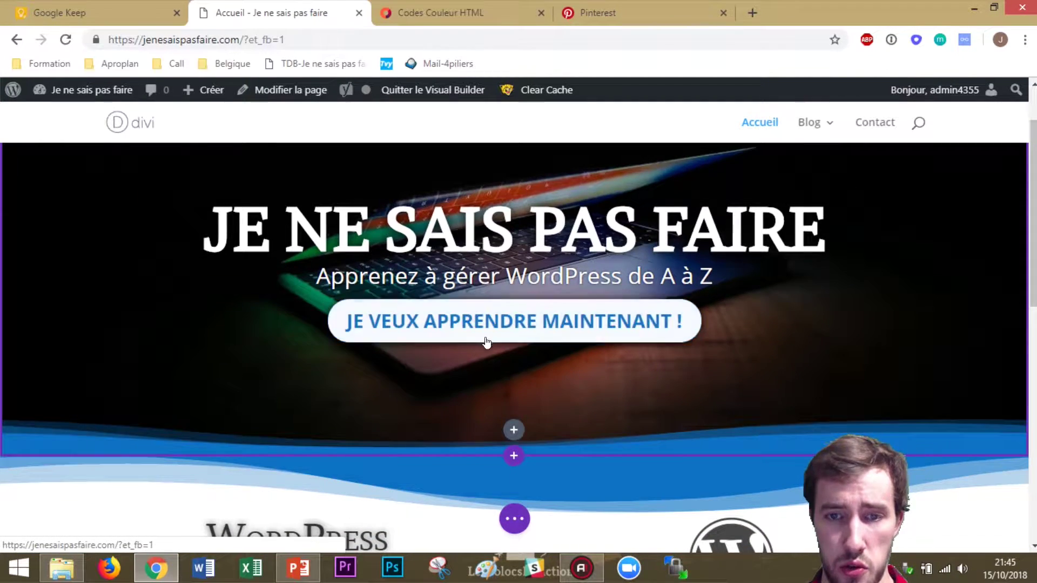
scroll(540, 351, down, 4)
scroll(376, 354, down, 4)
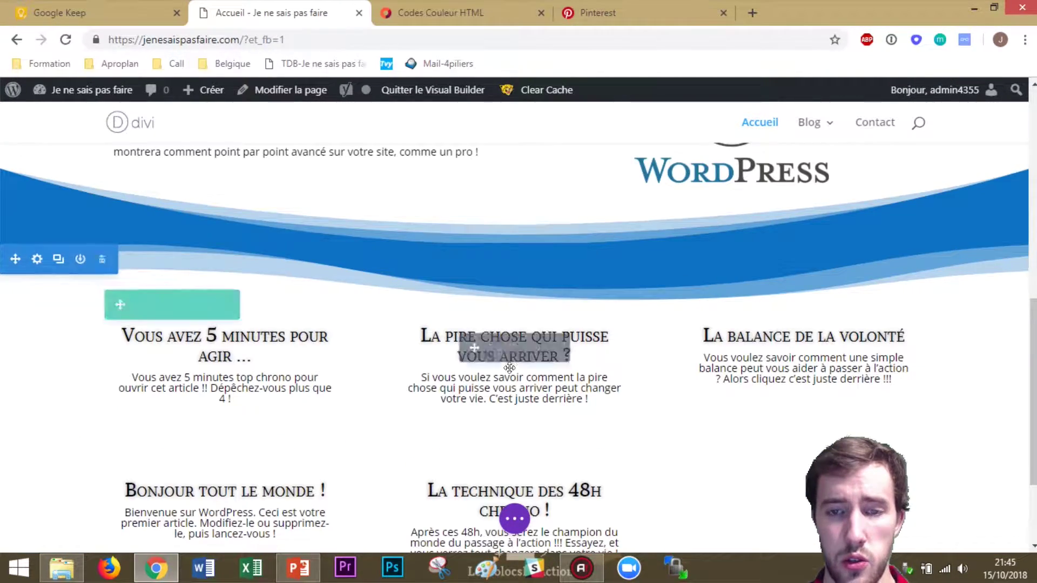
scroll(341, 340, down, 3)
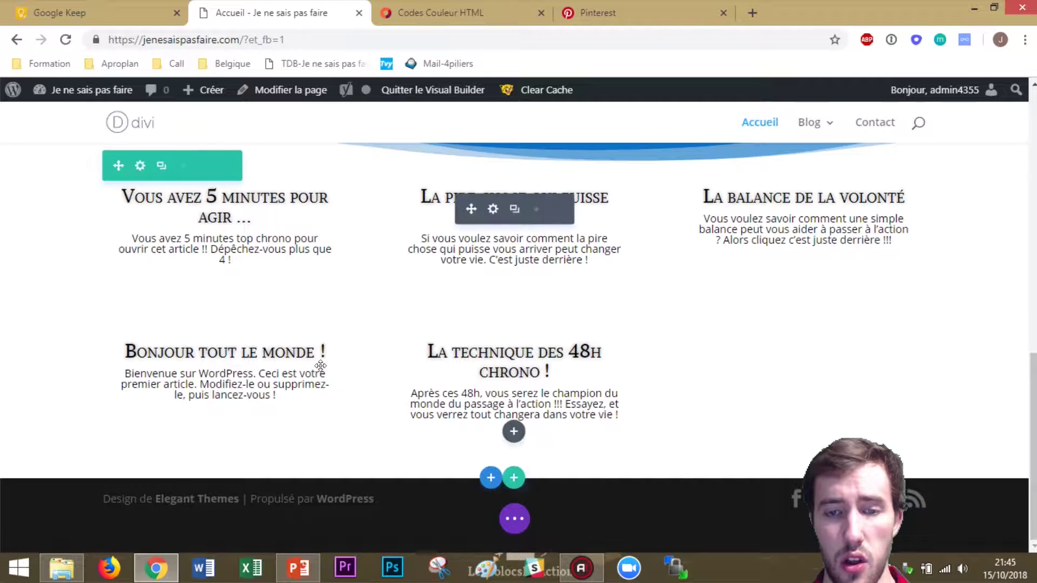
scroll(393, 378, up, 3)
scroll(409, 390, down, 1)
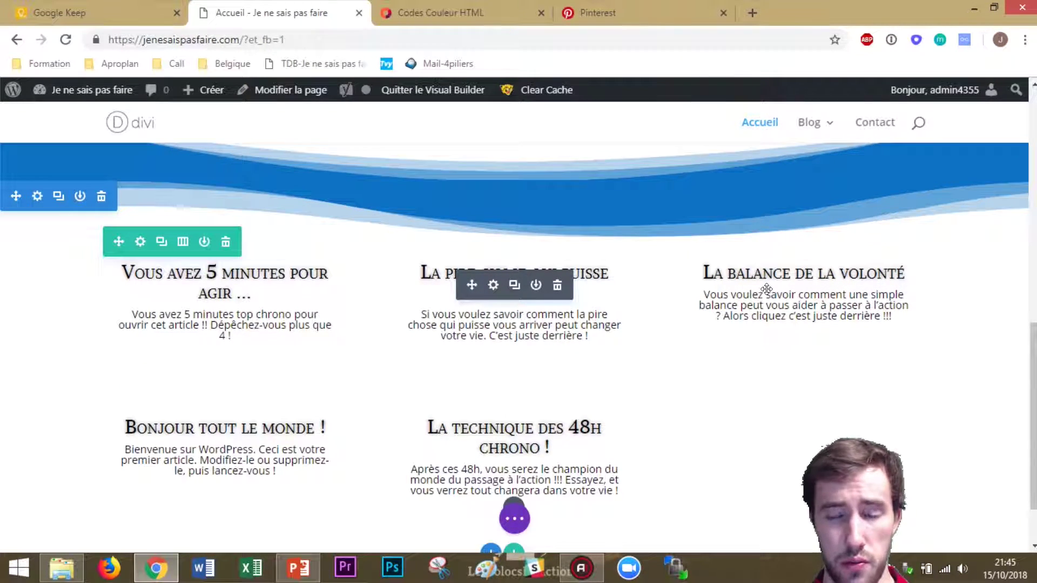
scroll(662, 356, up, 5)
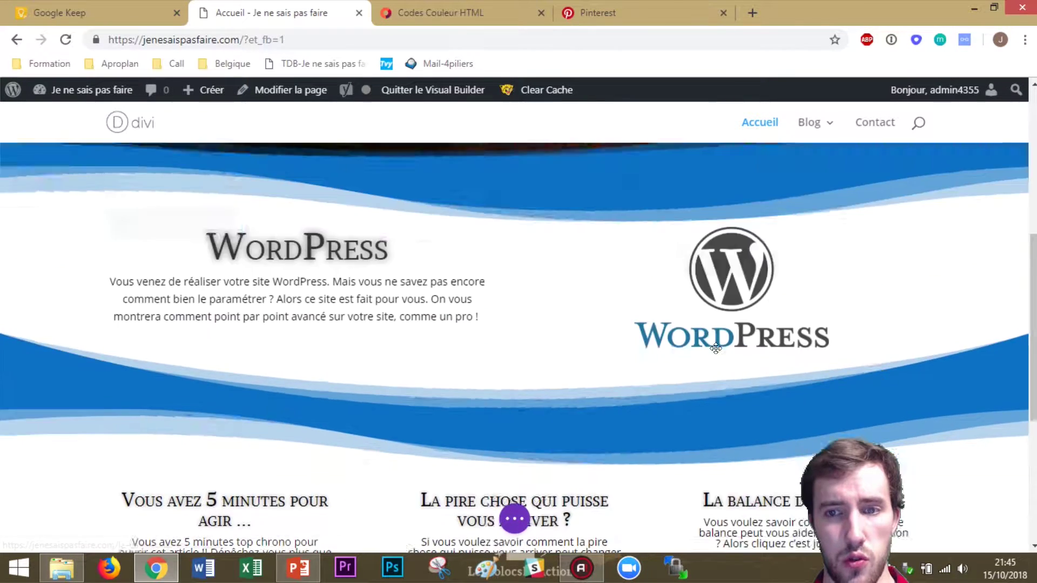
scroll(662, 357, up, 4)
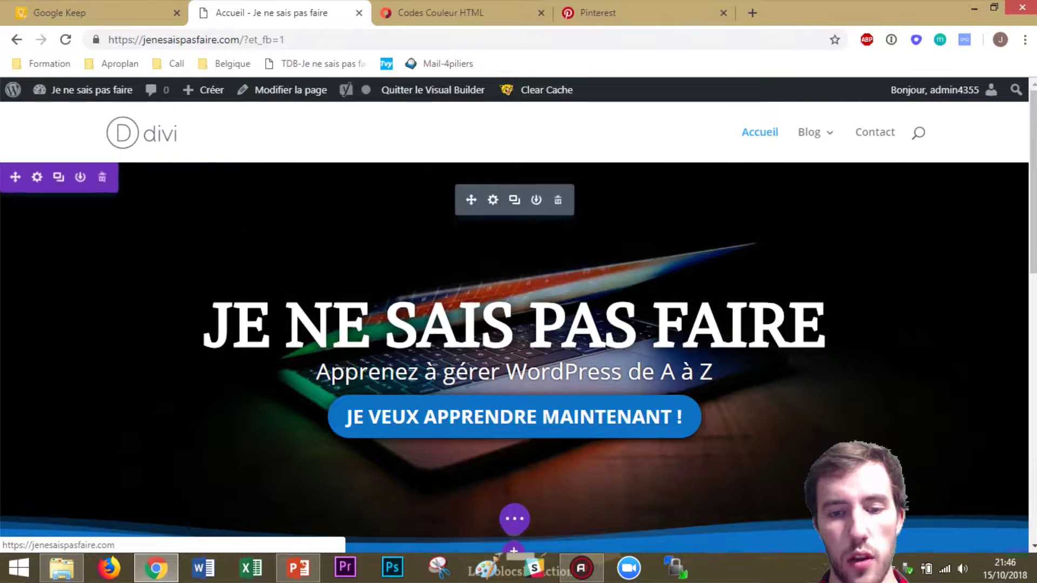
- Close the Insérer la rangée window on the Contact page without inserting a row
click(393, 567)
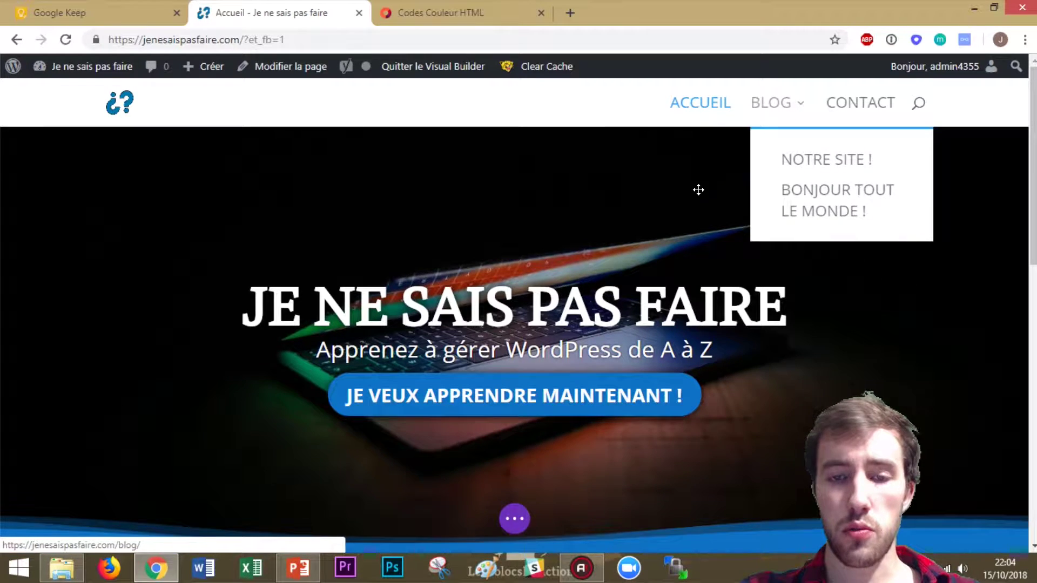
scroll(706, 180, down, 3)
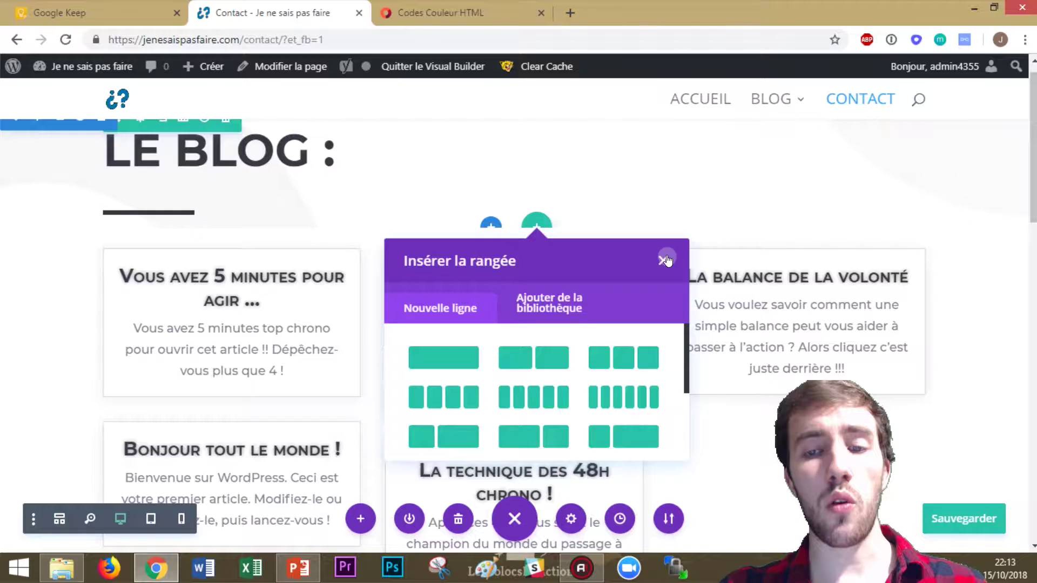
click(665, 260)
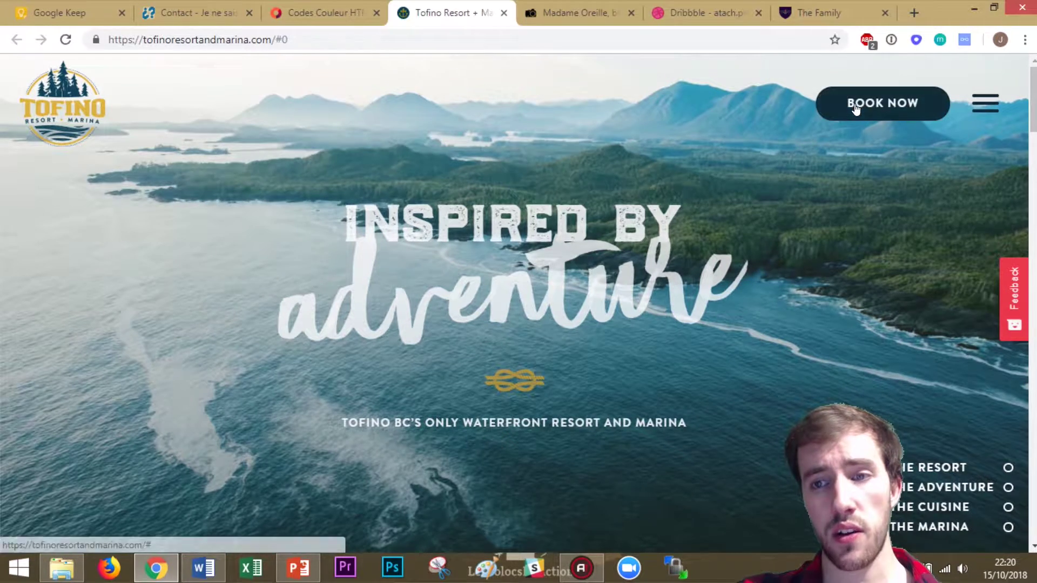
- Examine the Madame Oreille home page header and the Glax landing page design on Dribbble as design inspiration
key(ctrl+Tab)
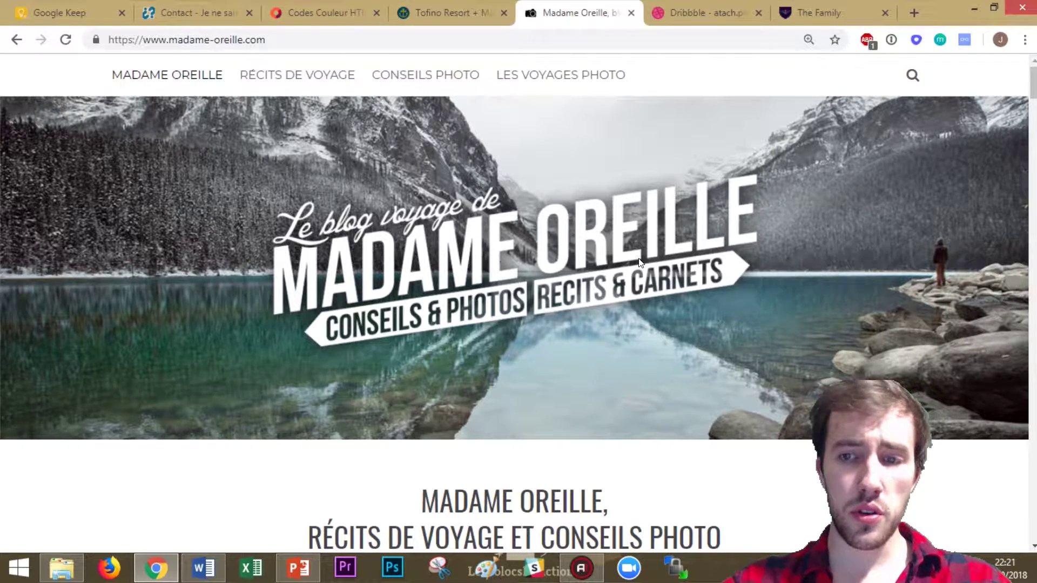
key(ctrl+Tab)
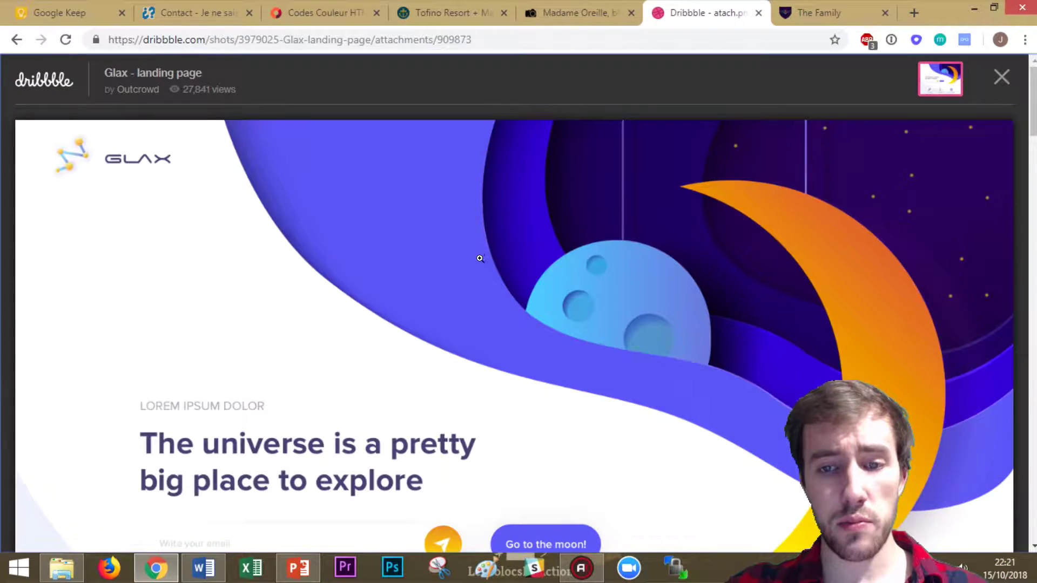
scroll(479, 259, down, 1)
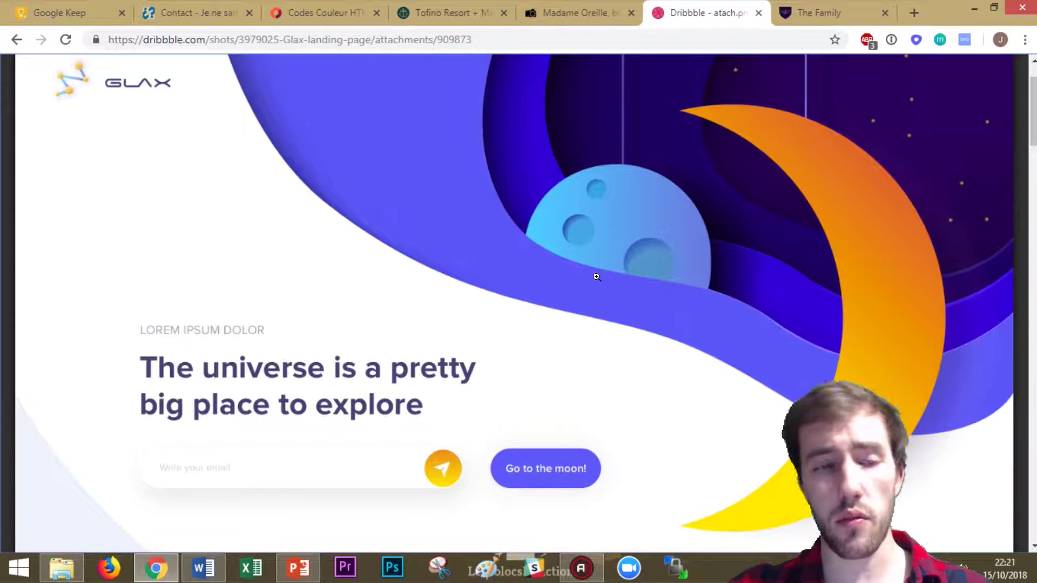
scroll(594, 267, down, 1)
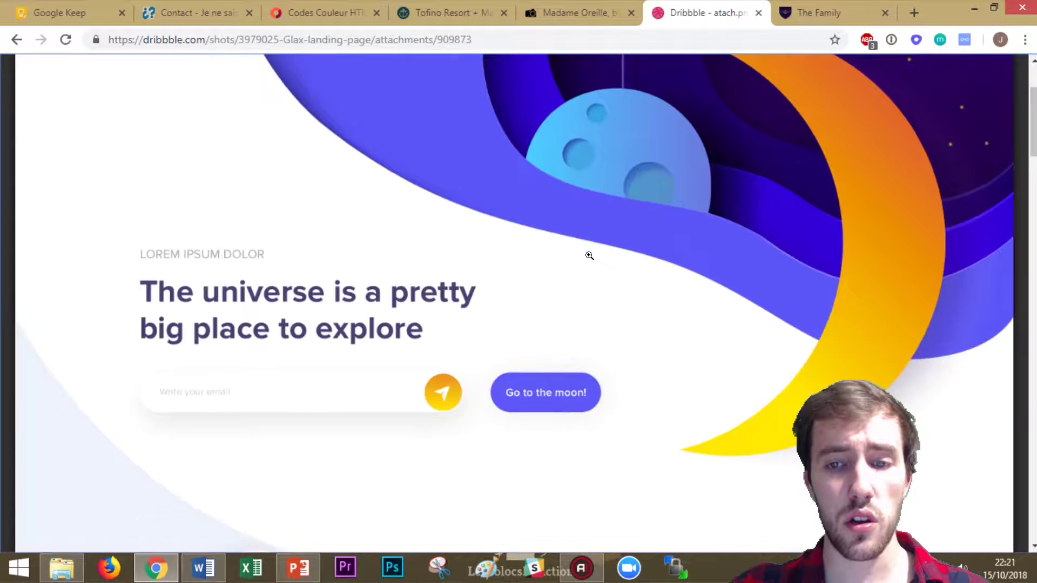
scroll(412, 182, up, 1)
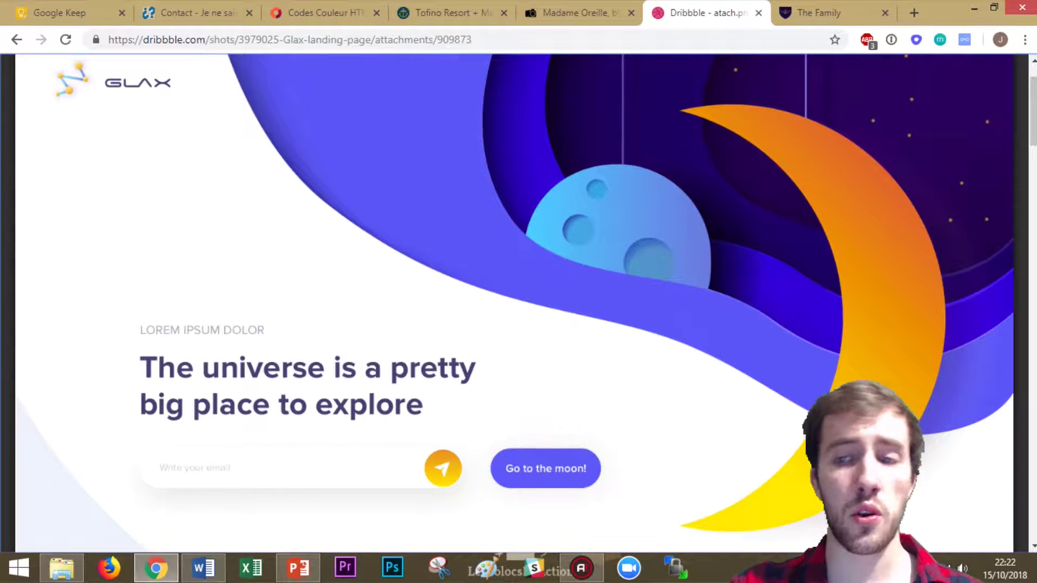
scroll(1015, 525, down, 3)
scroll(557, 331, down, 3)
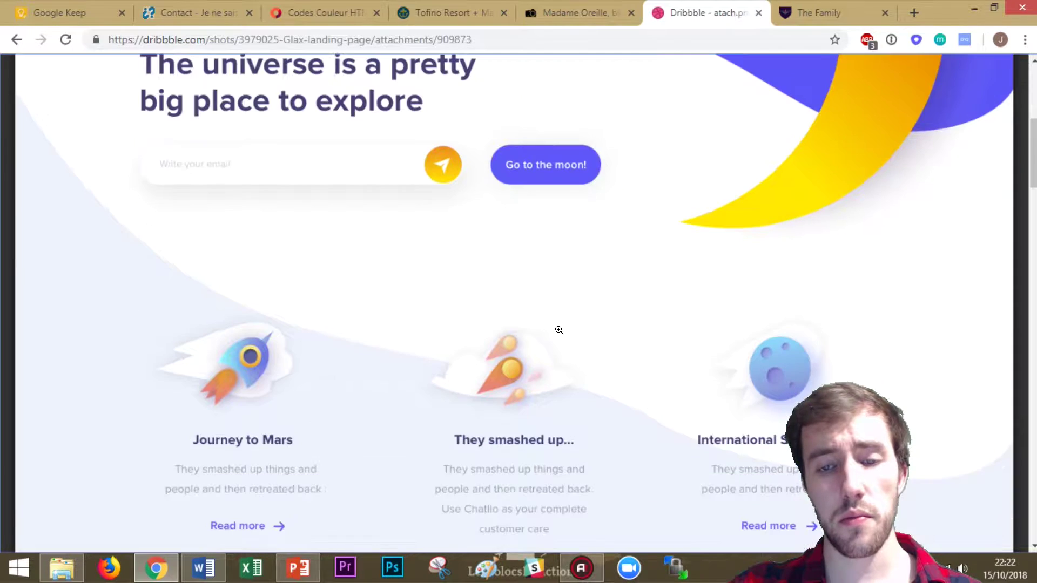
scroll(558, 331, down, 3)
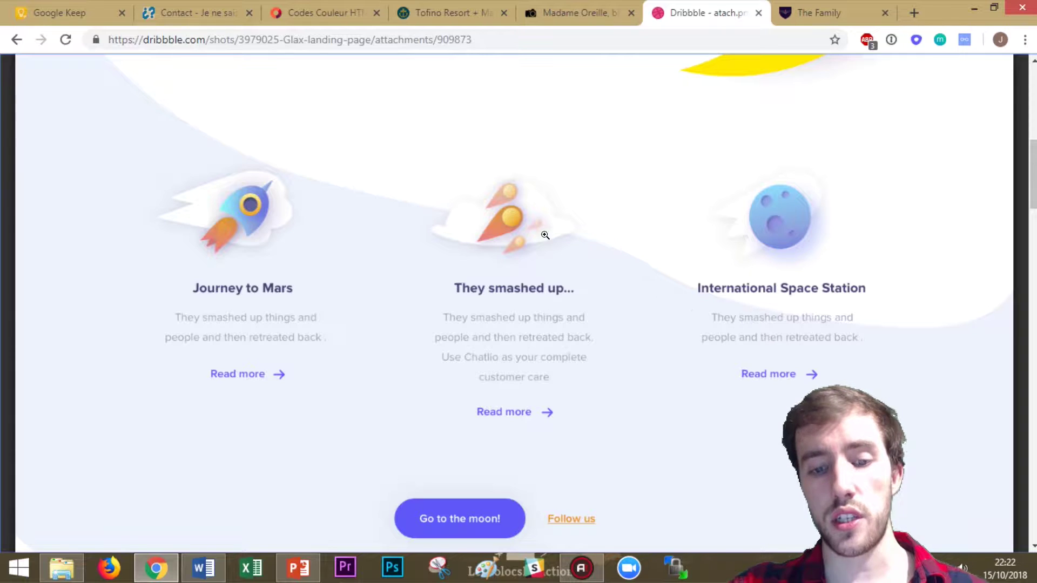
scroll(761, 190, up, 10)
- Open The Family website and examine its home page header and the grid of twelve chapter tiles
click(818, 15)
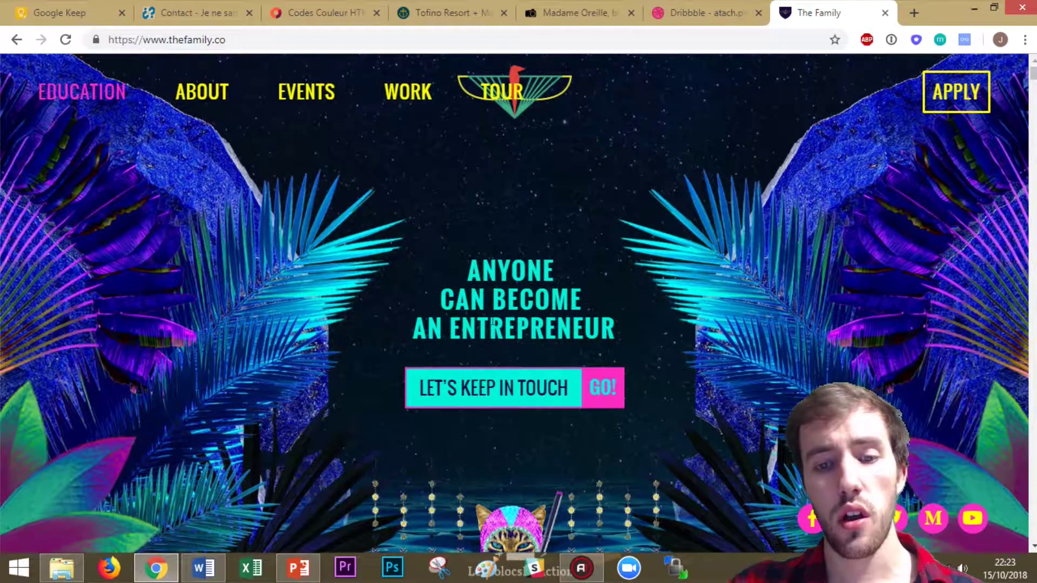
scroll(539, 294, down, 15)
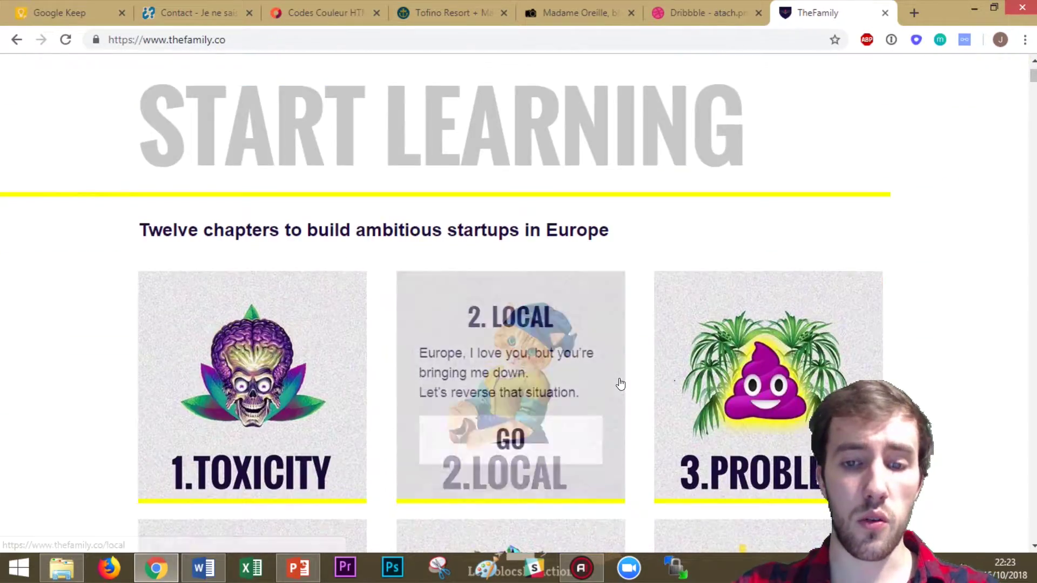
scroll(418, 177, up, 2)
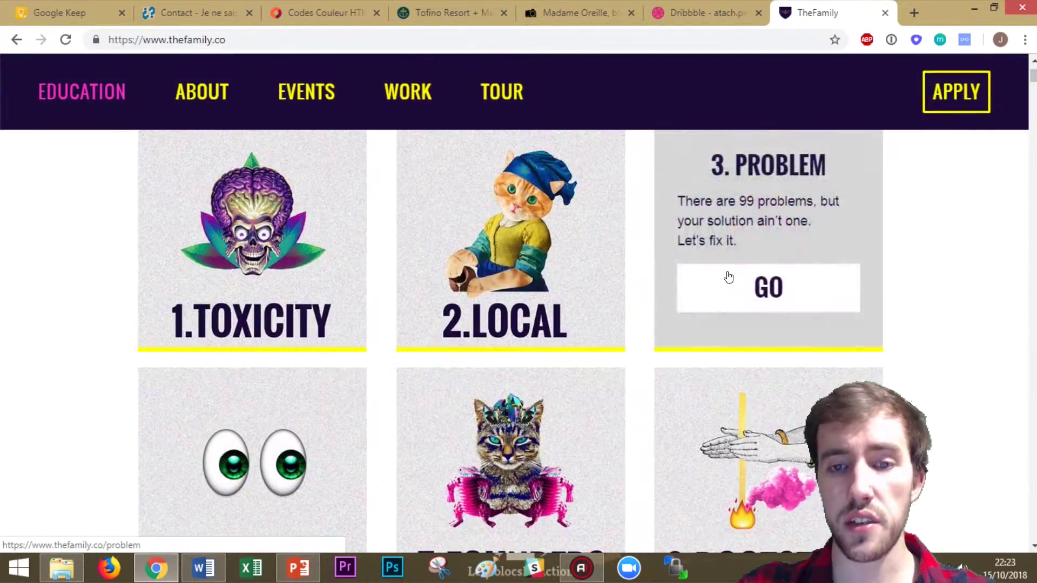
scroll(484, 250, down, 1)
scroll(354, 221, down, 3)
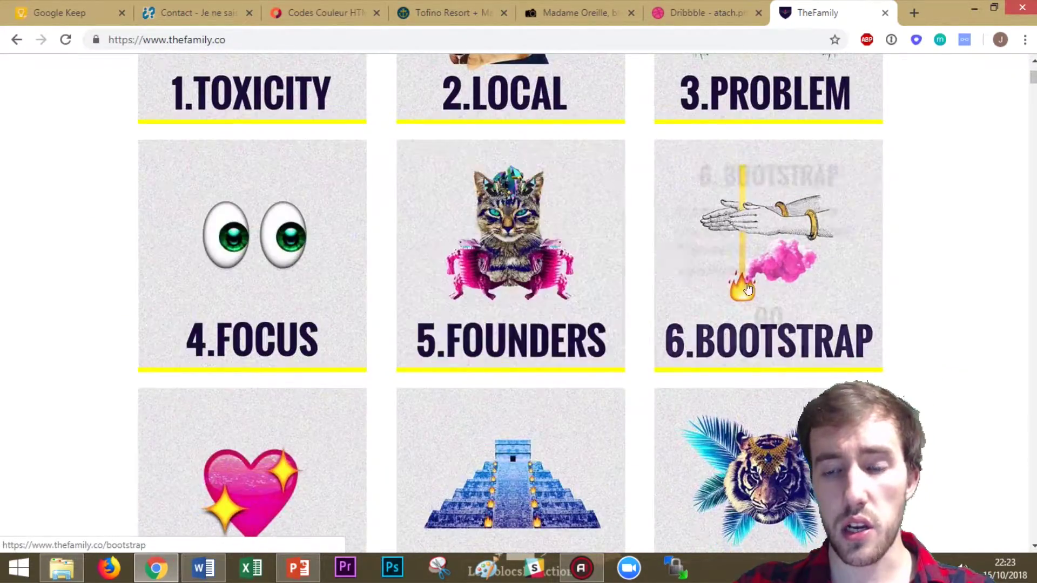
scroll(642, 235, down, 3)
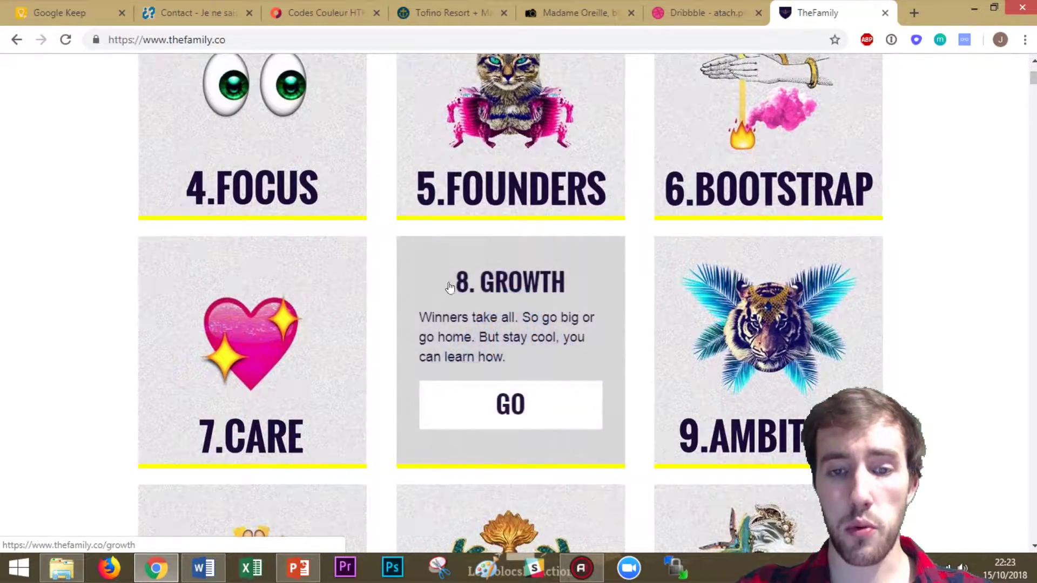
scroll(453, 283, down, 4)
scroll(381, 309, down, 1)
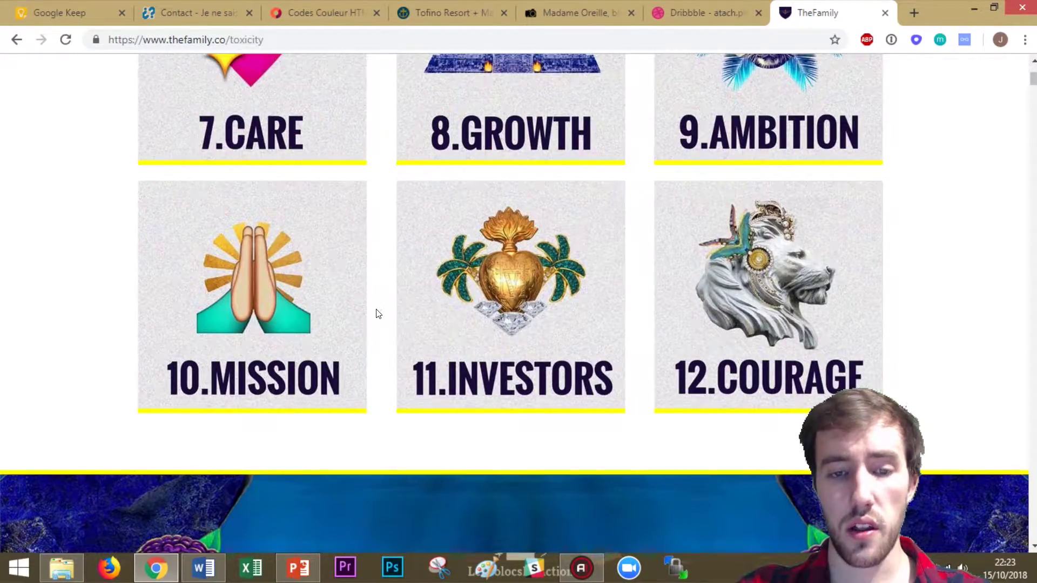
- Examine the layout of the 1.Toxicity chapter, including its banner, illustrated article and checklist, as far as the 2.Local banner
scroll(378, 315, down, 5)
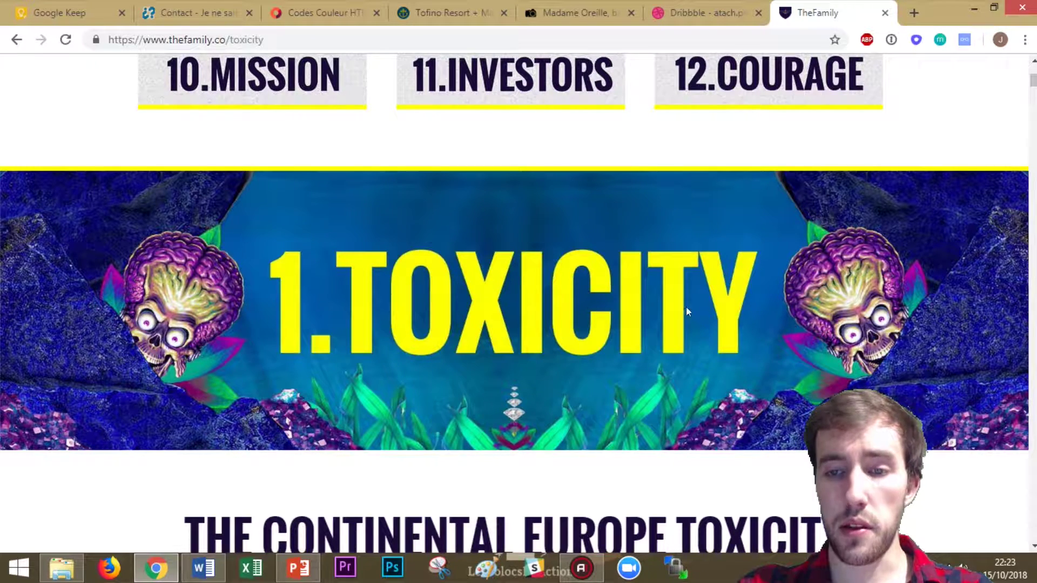
scroll(621, 264, down, 3)
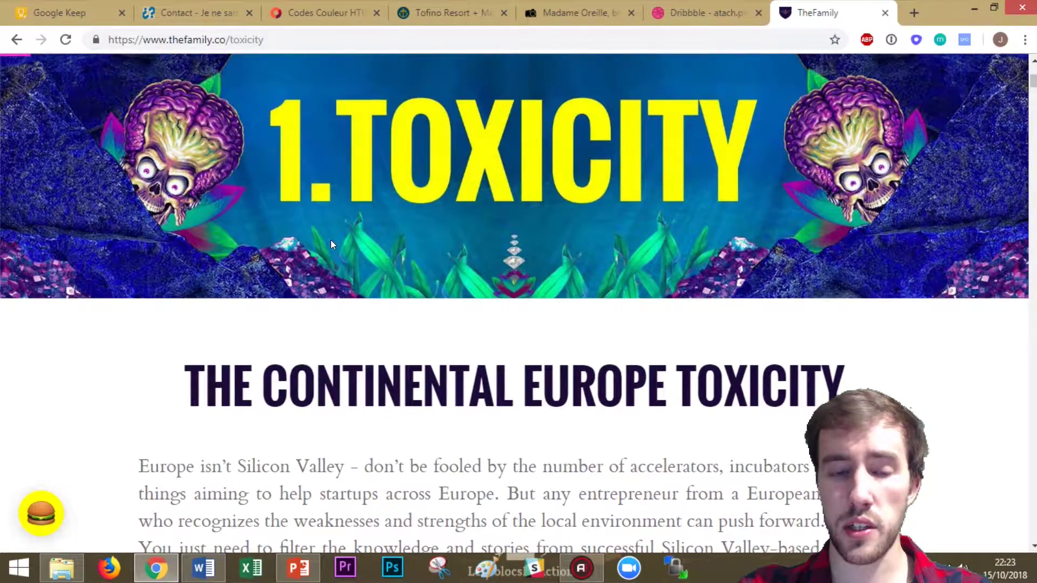
scroll(331, 240, down, 4)
scroll(330, 241, down, 8)
scroll(486, 259, up, 3)
scroll(638, 273, down, 4)
scroll(635, 274, down, 15)
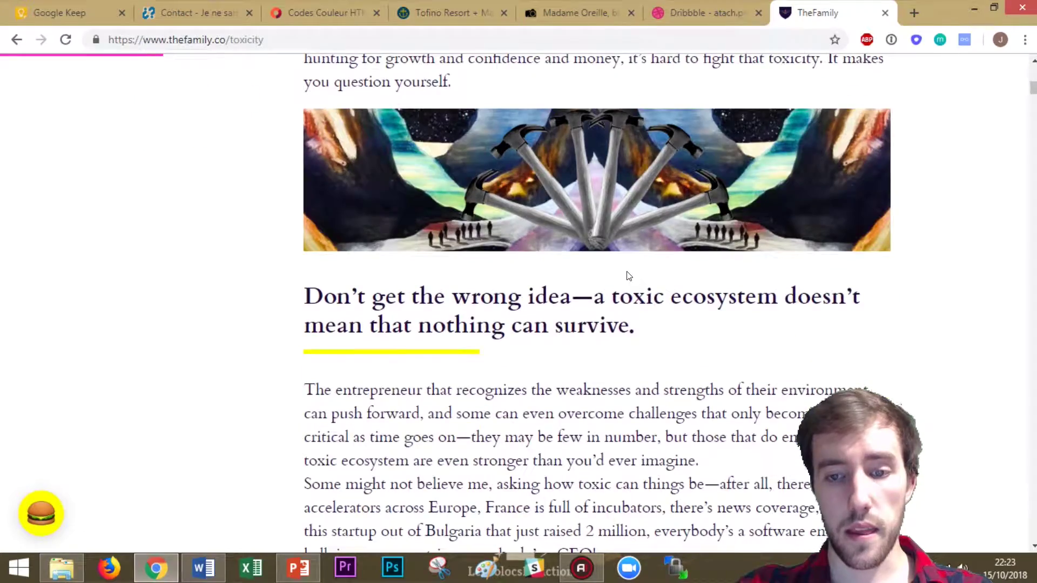
scroll(626, 271, up, 3)
scroll(627, 271, down, 4)
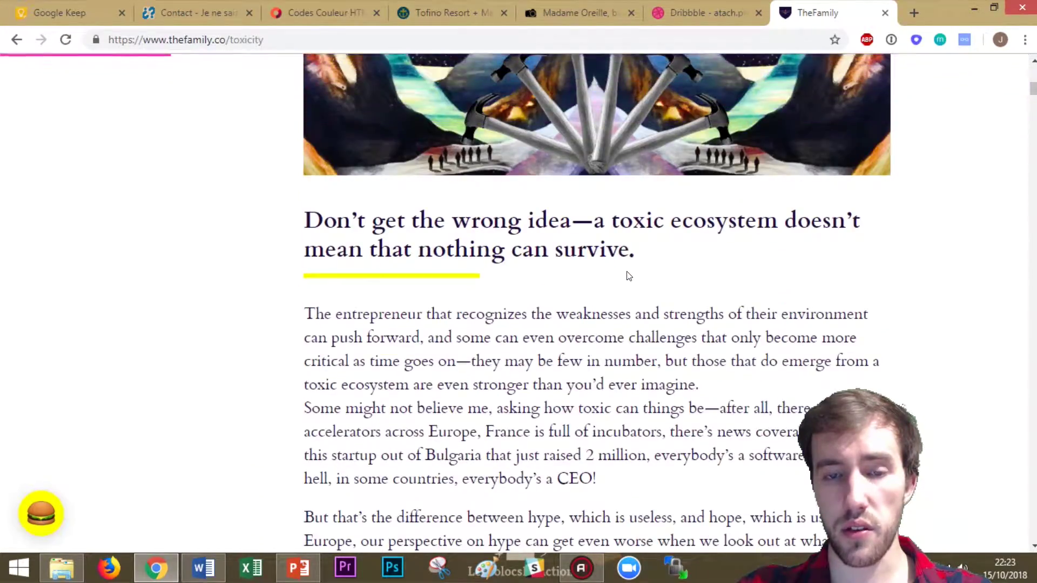
scroll(626, 270, down, 7)
scroll(625, 268, down, 20)
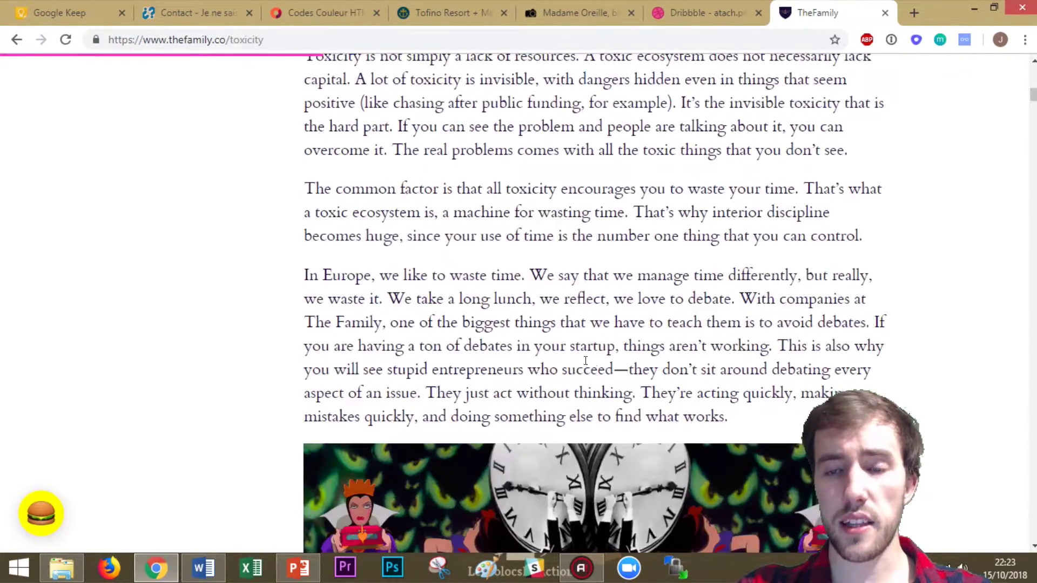
scroll(554, 397, down, 20)
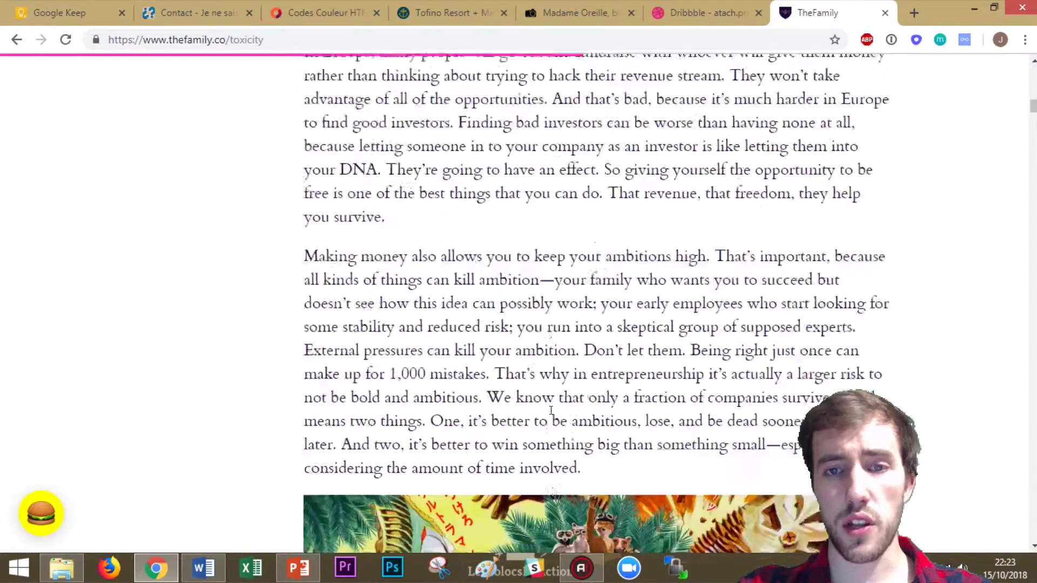
scroll(550, 410, down, 20)
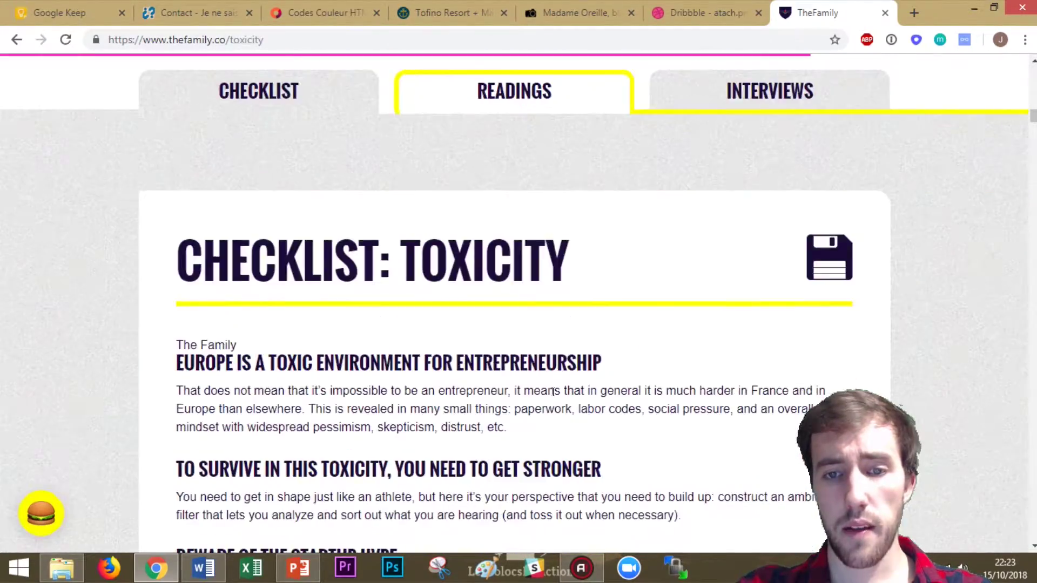
scroll(554, 399, down, 20)
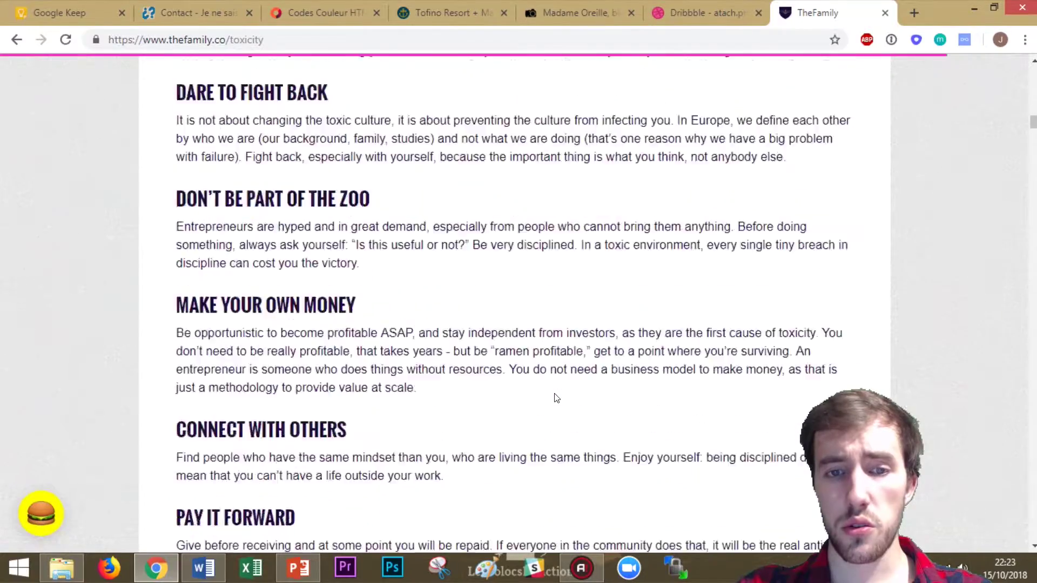
scroll(554, 405, down, 7)
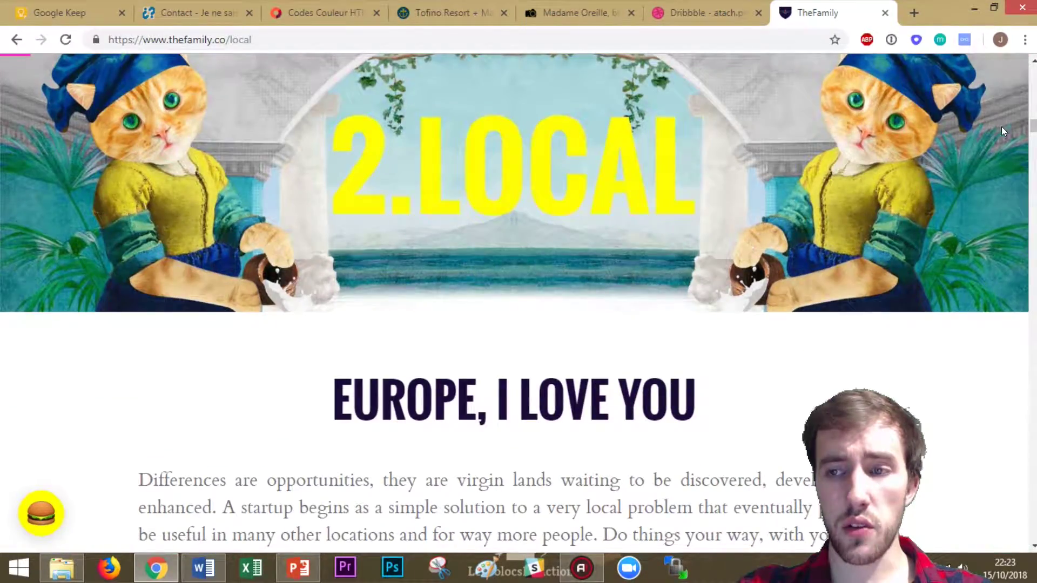
- Return to the chapter grid on The Family website, examine the tiles' hover effects and open the 12.Courage chapter
drag(1033, 128, 1033, 73)
scroll(620, 278, down, 10)
scroll(621, 278, up, 5)
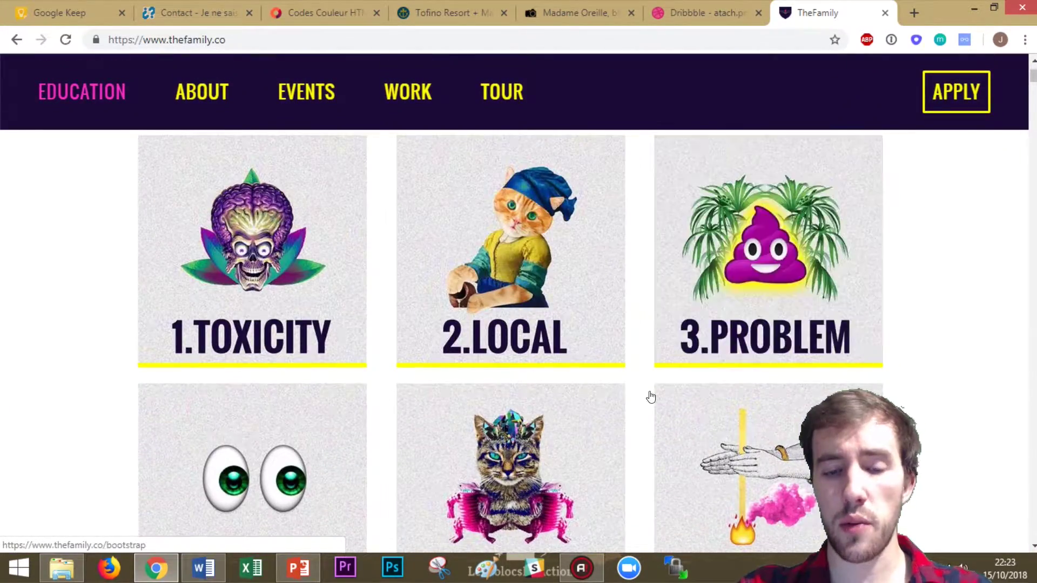
scroll(626, 394, down, 3)
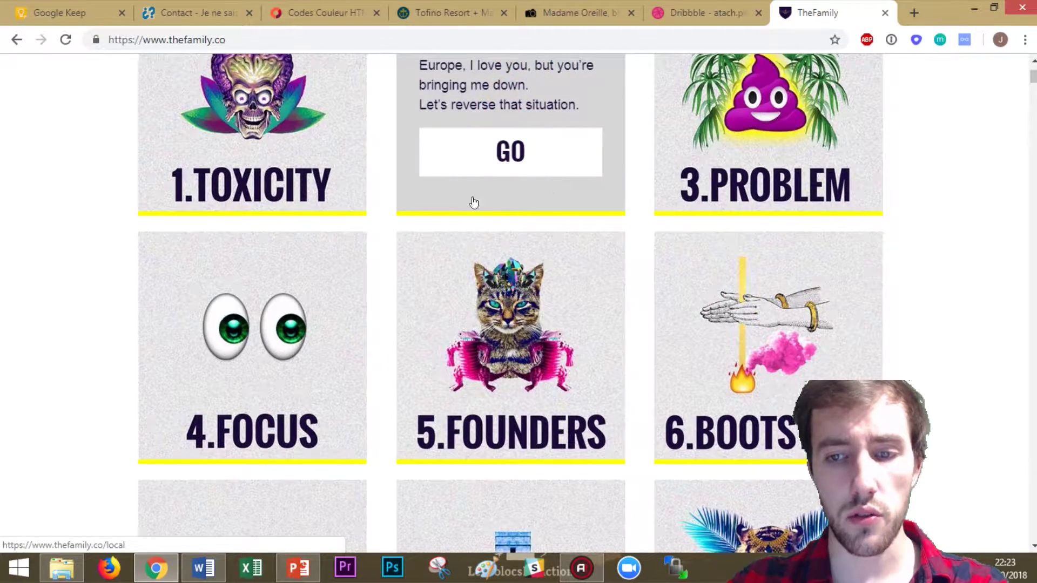
scroll(373, 216, up, 1)
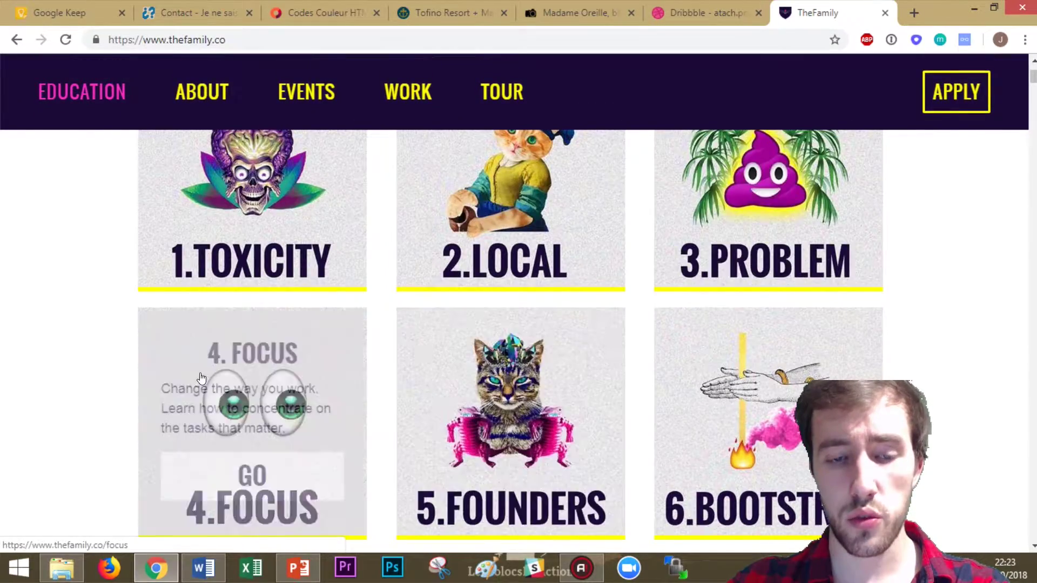
scroll(203, 377, down, 5)
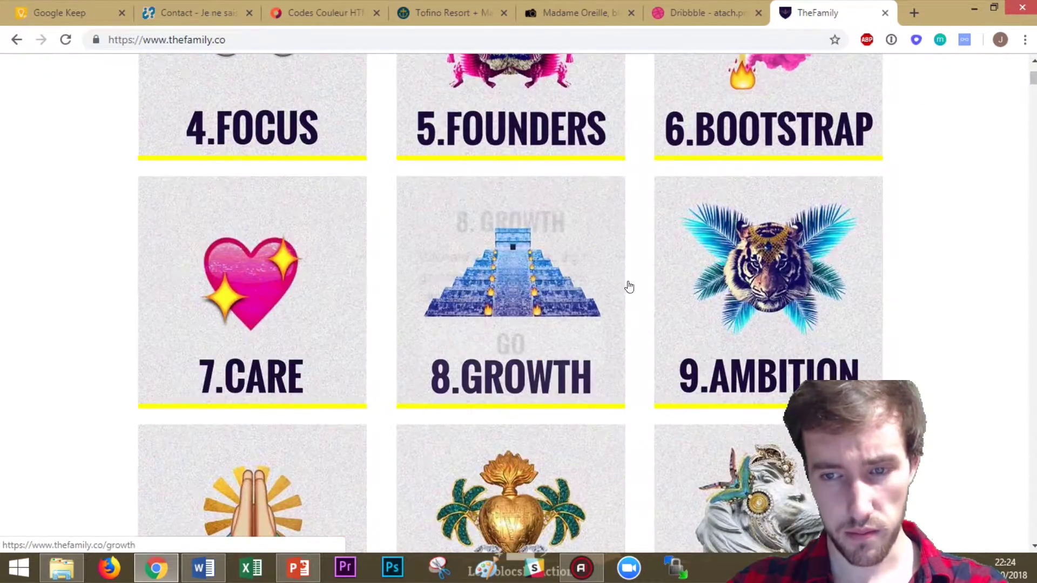
scroll(594, 291, down, 2)
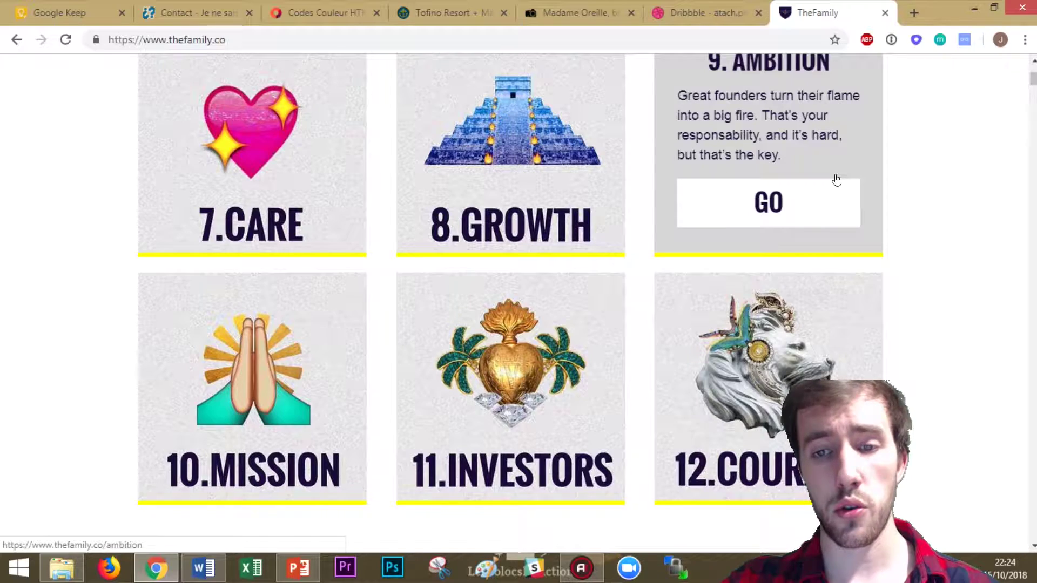
click(769, 452)
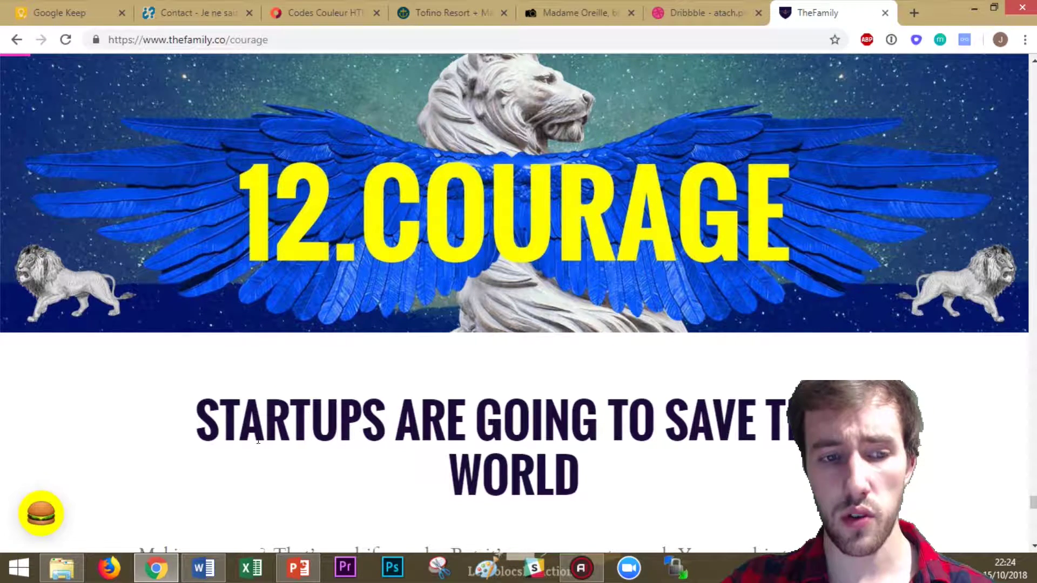
mouse_move(915, 16)
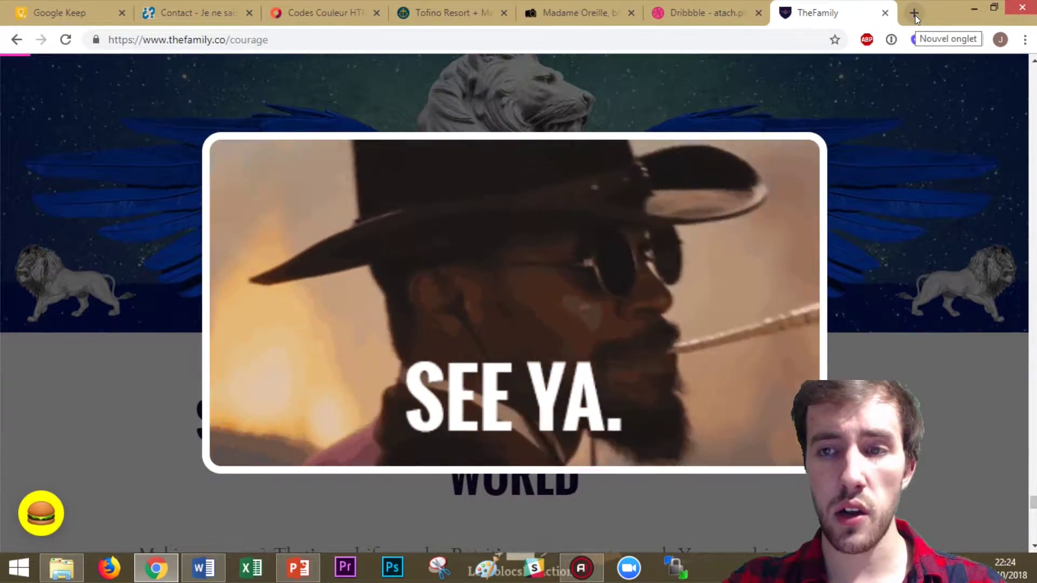